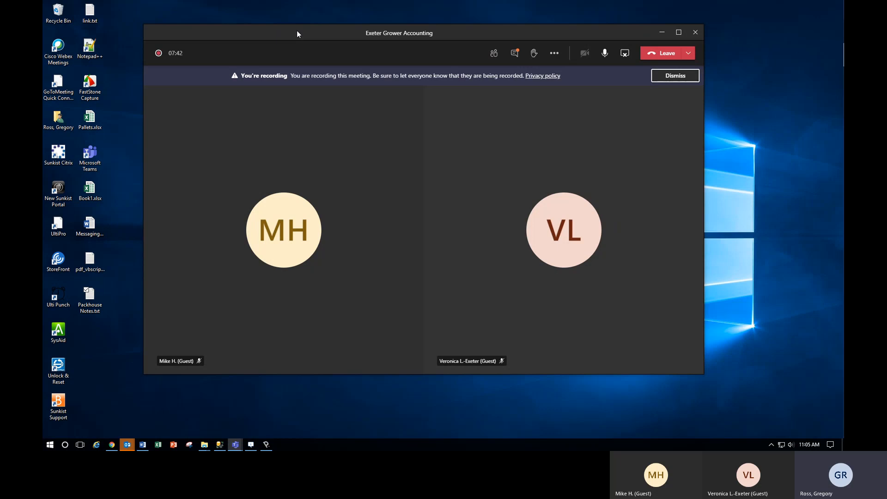
Dismiss the meeting's recording notice and review the identified needs in the maximized Pkhs Admin Agenda document
click(674, 75)
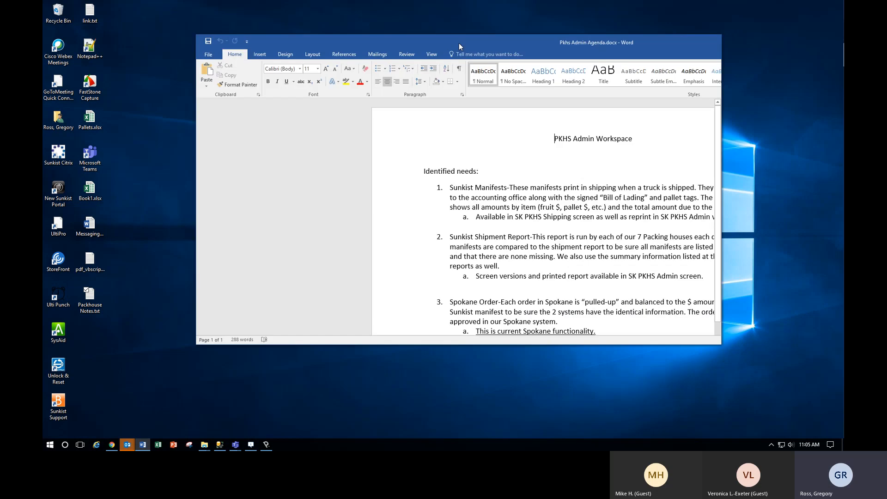
double_click(458, 43)
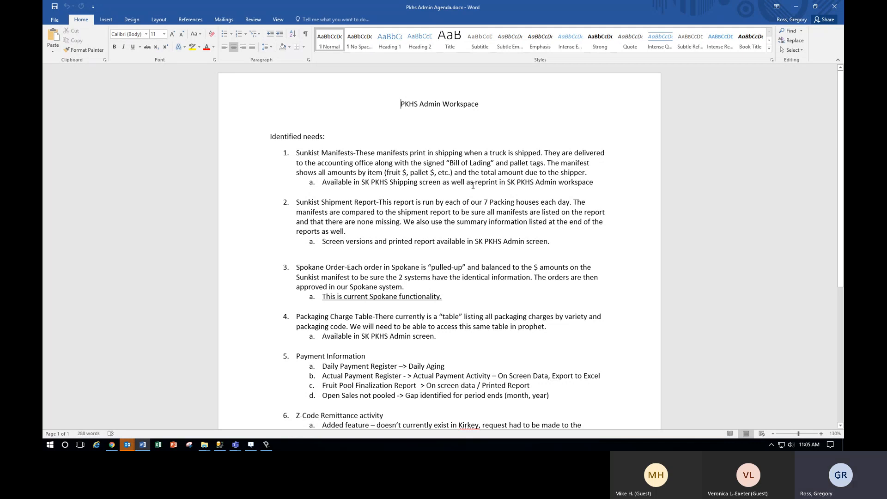
scroll(509, 224, down, 2)
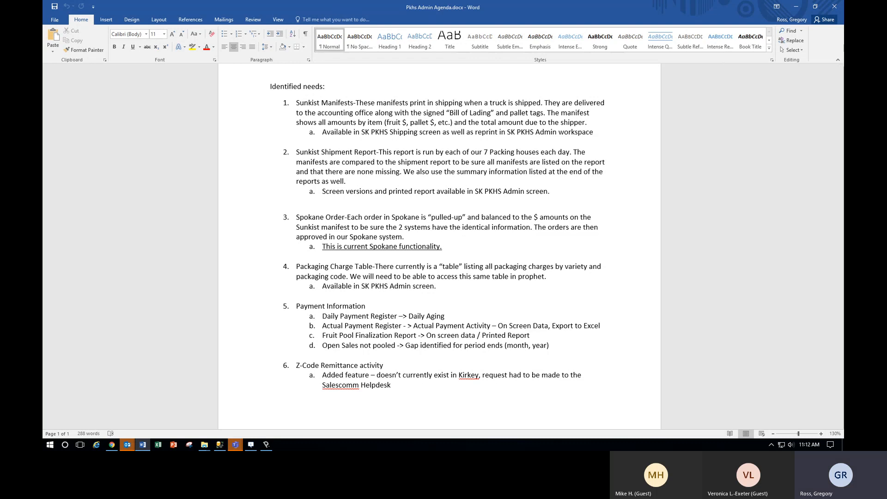
Switch to the Pr3 login and sign in to the SKPKHSADMIN - PKHS Admin Workspace group with DP 10100
key(super+d)
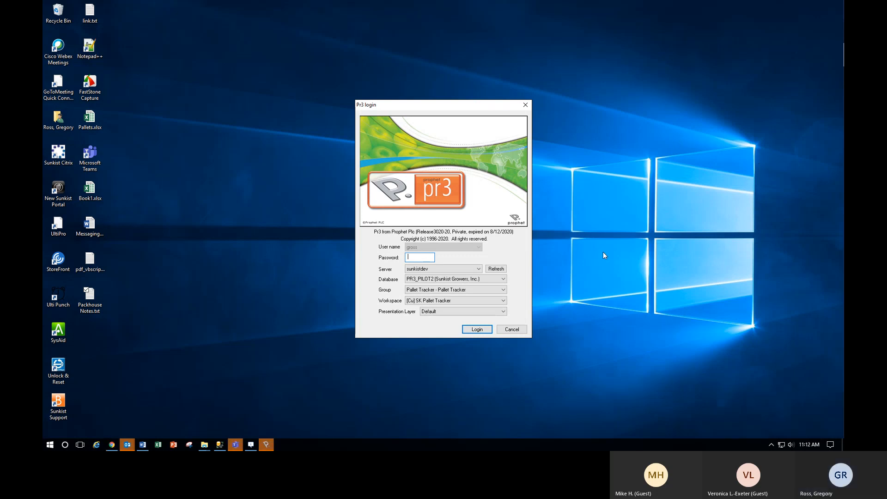
click(503, 290)
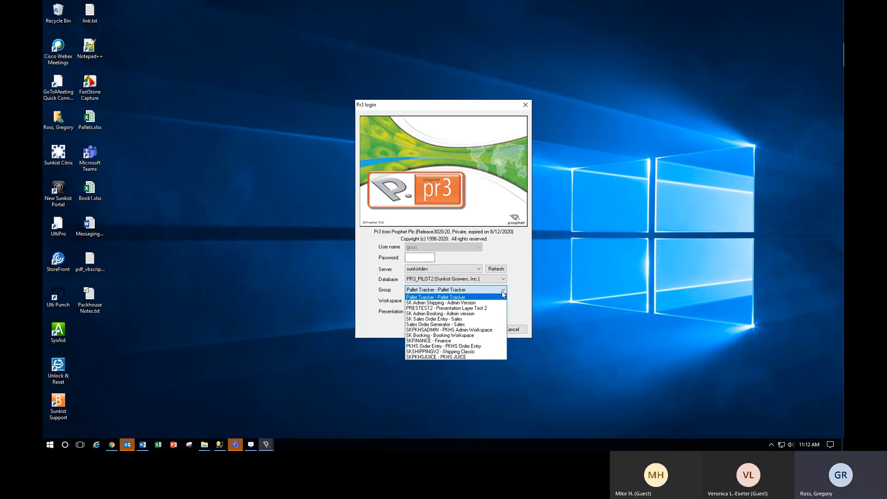
click(492, 331)
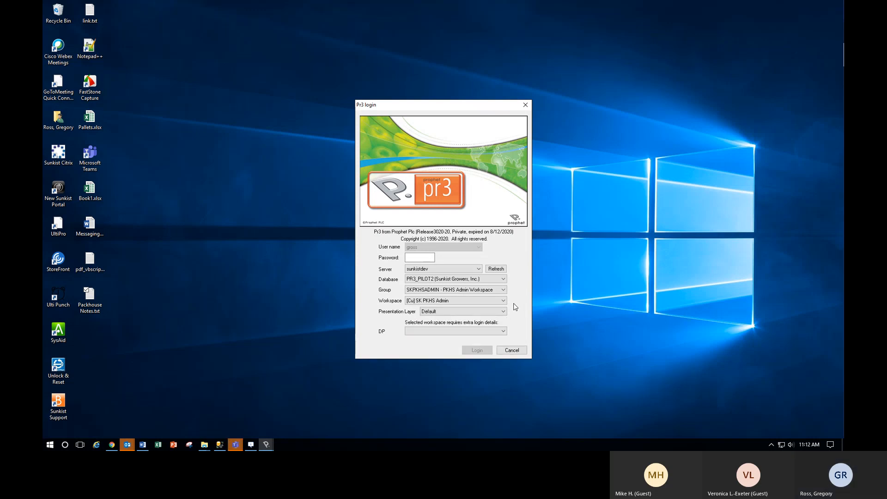
click(504, 331)
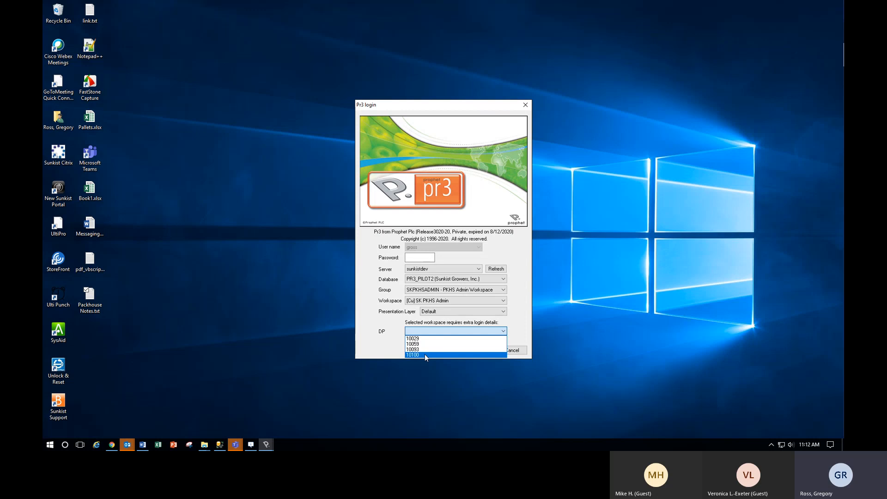
click(431, 355)
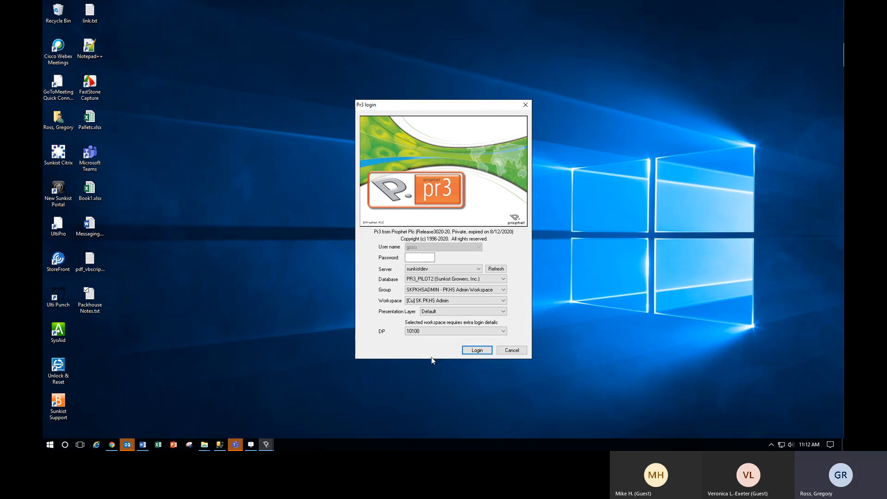
click(477, 351)
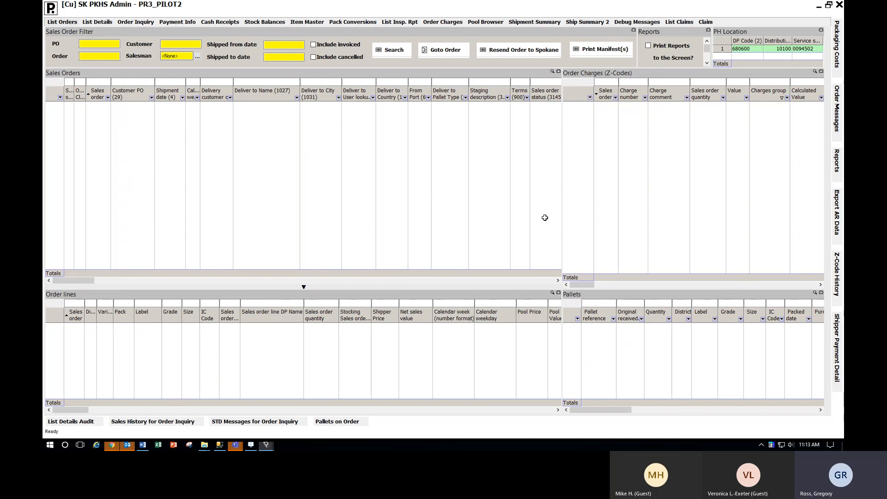
Set the sales order filter's Shipped from date to 24 Aug 2020
click(286, 46)
click(287, 45)
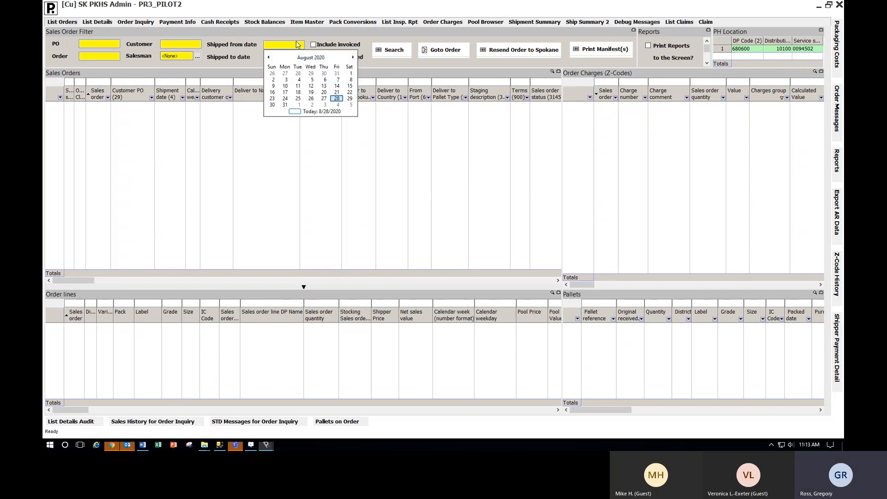
key(Return)
drag(294, 45, 215, 40)
key(alt+Down)
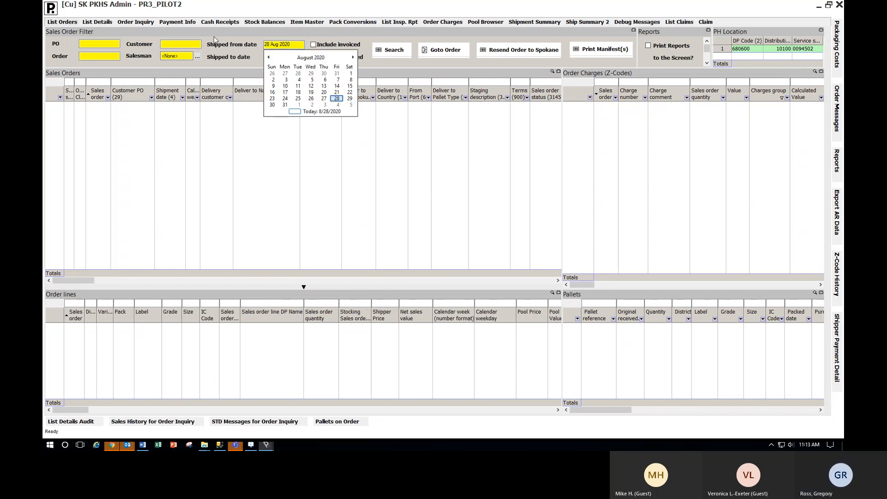
click(286, 99)
Set the Shipped to date to 24 Aug 2020 and search for sales orders with invoiced ones included
click(280, 57)
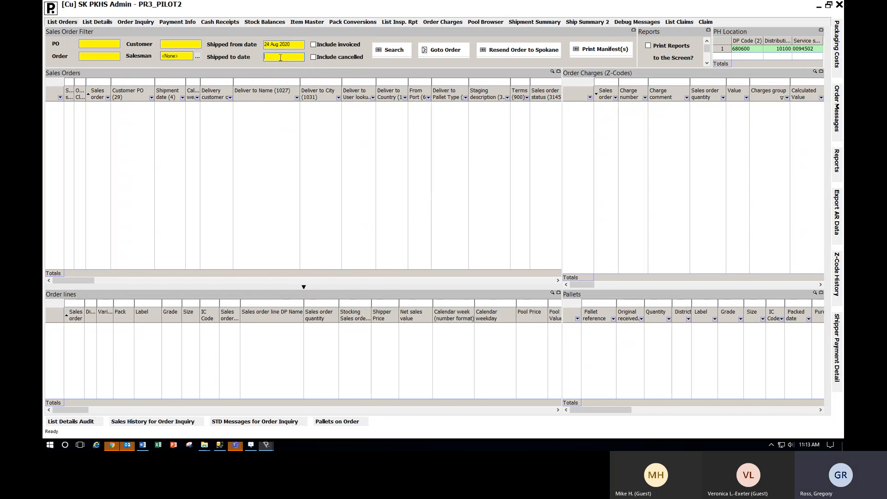
click(281, 56)
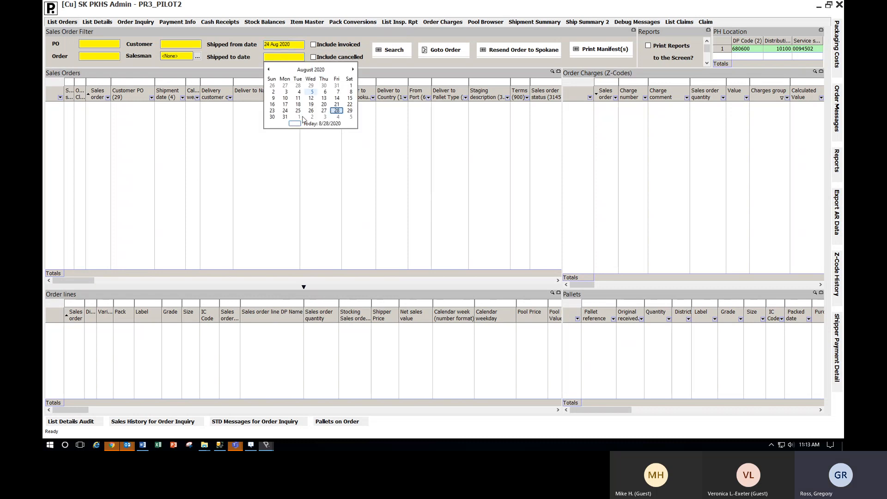
click(285, 110)
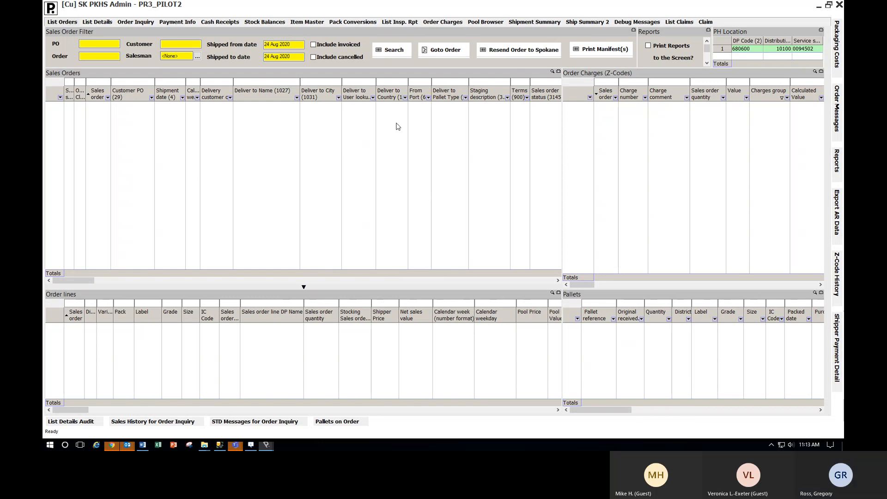
click(314, 44)
click(391, 50)
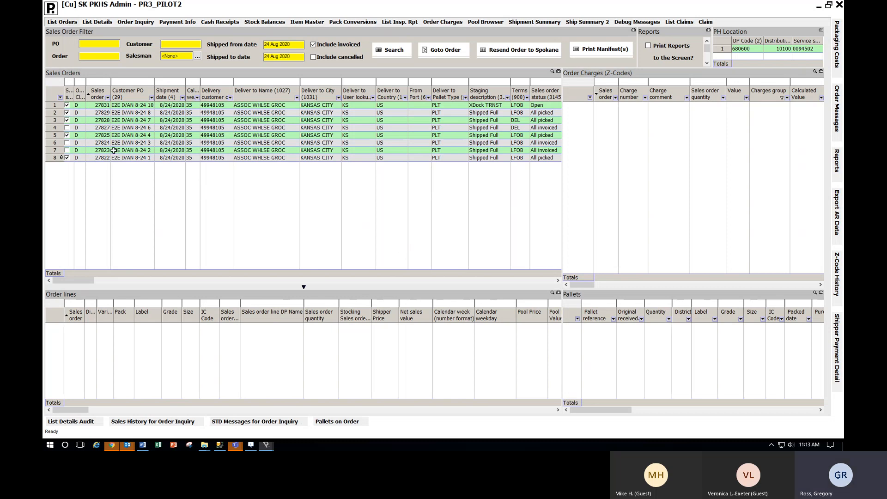
Examine the order lines, Z-code charges and pallets of the all-invoiced sales order with DEL terms
click(103, 143)
click(105, 148)
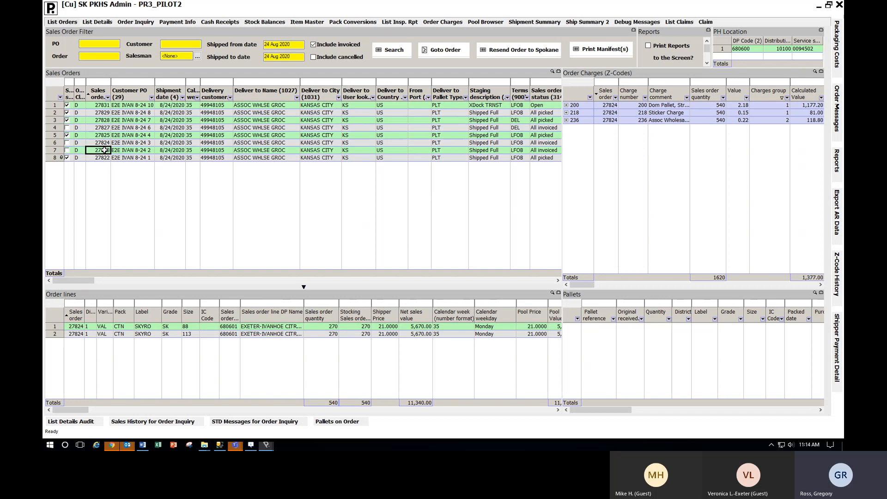
click(104, 127)
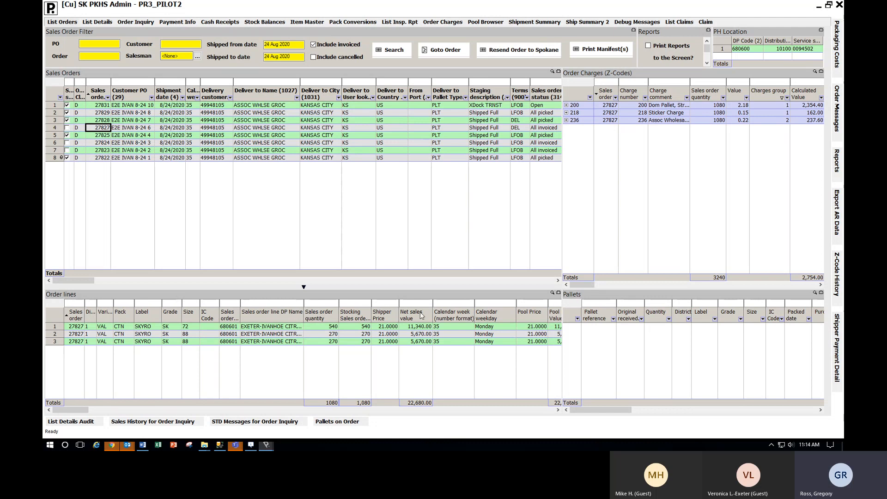
drag(317, 327, 318, 358)
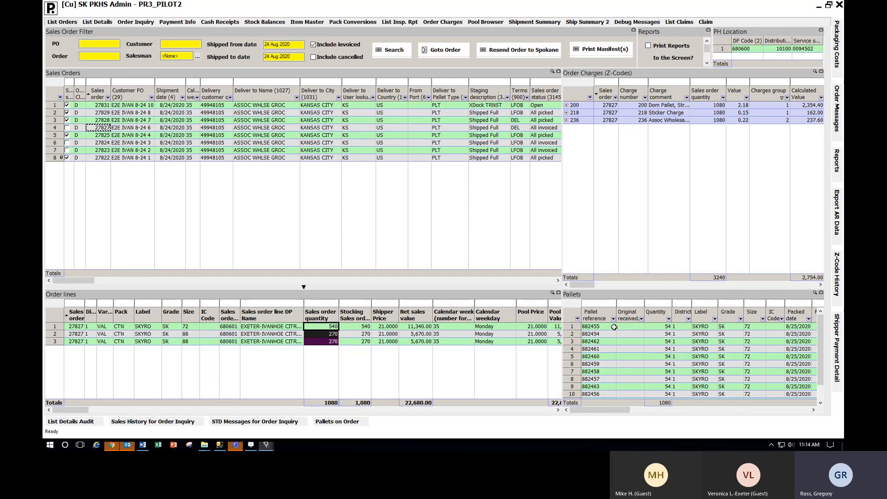
click(609, 334)
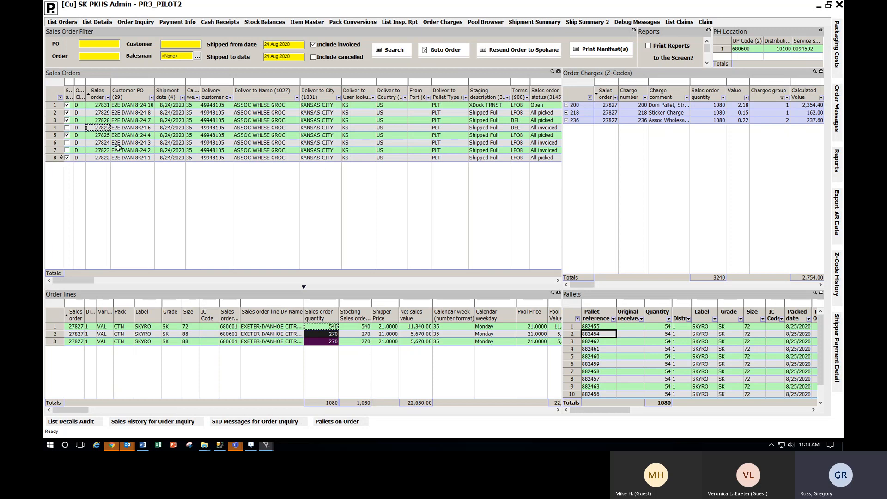
Print the manifest of the all-invoiced DEL order with Print Reports to the Screen enabled
click(105, 128)
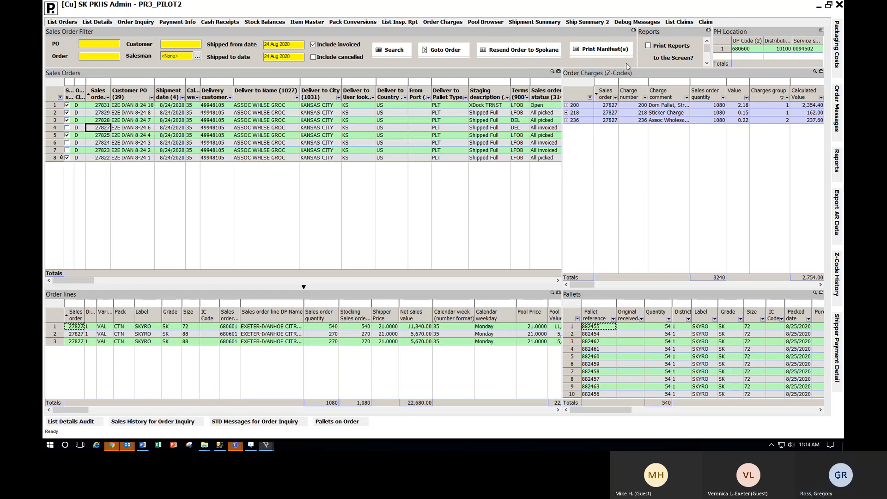
click(649, 45)
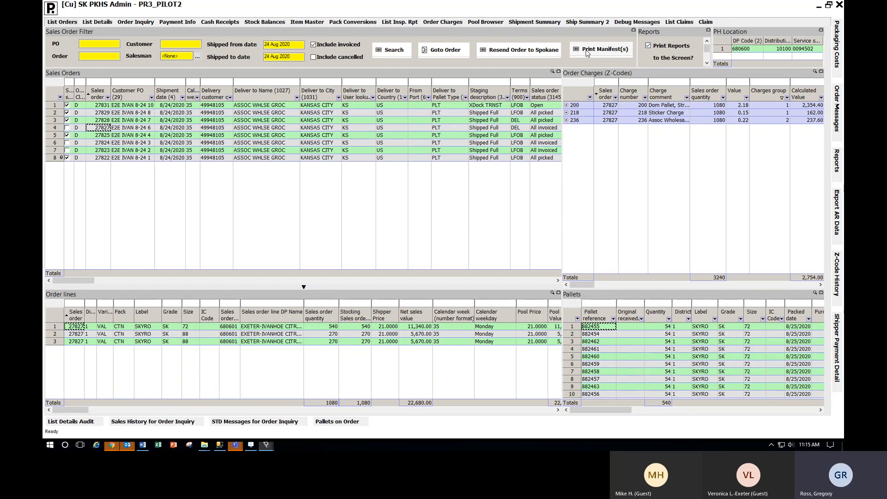
click(587, 53)
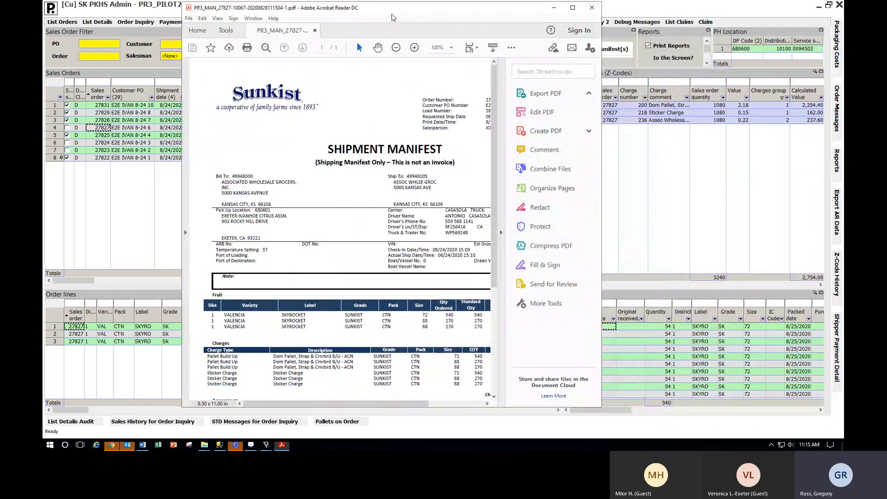
Maximize the shipment manifest PDF, examine its pick-up location, fruit, charges, assessment and order total, and dismiss the chat notification
double_click(392, 17)
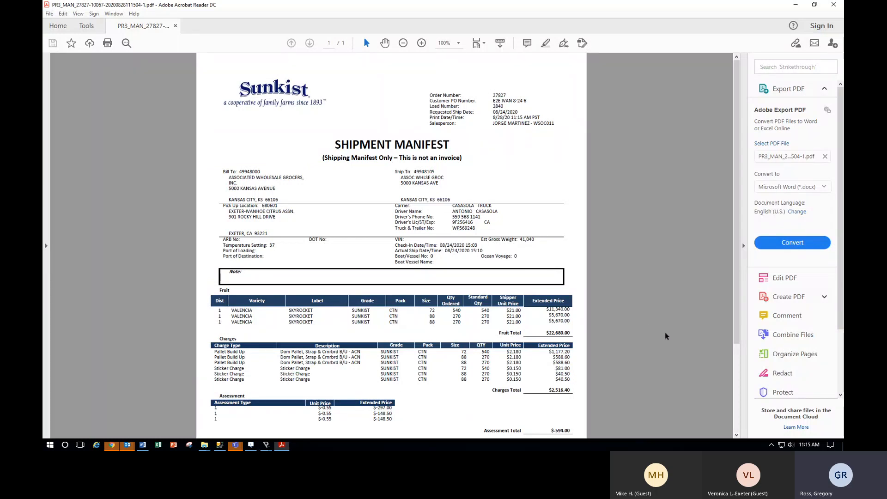
scroll(665, 336, down, 3)
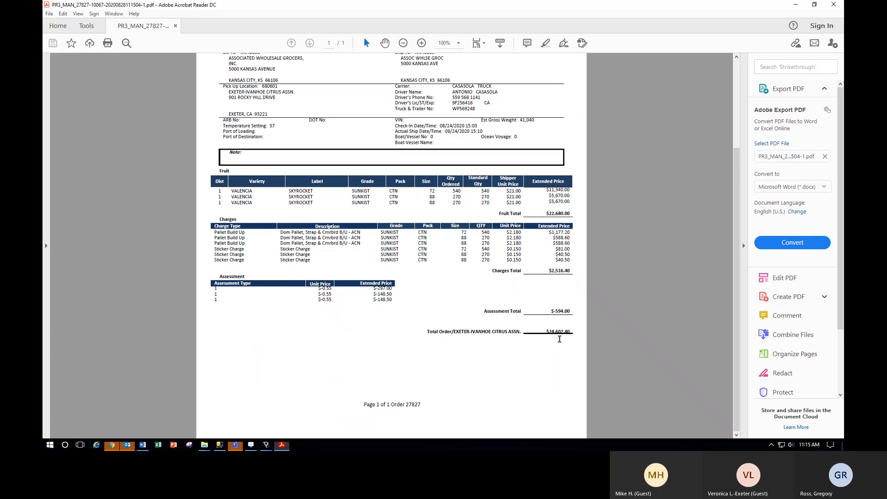
scroll(620, 345, up, 1)
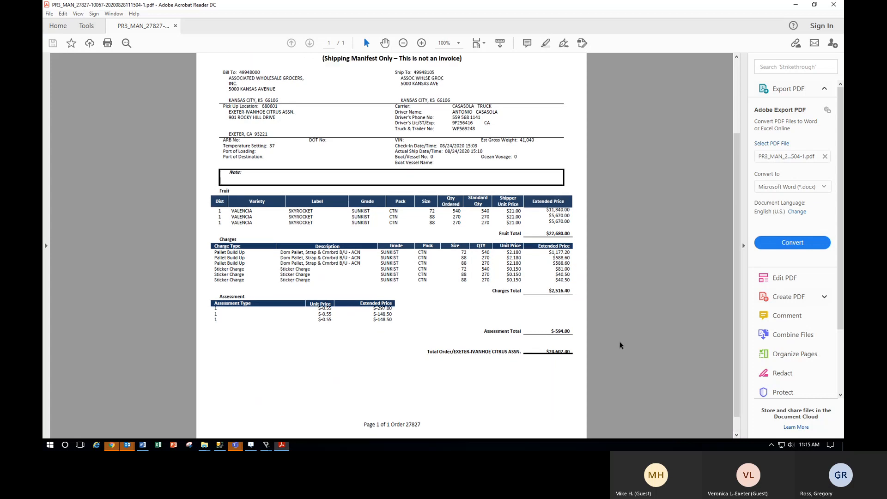
scroll(620, 345, up, 2)
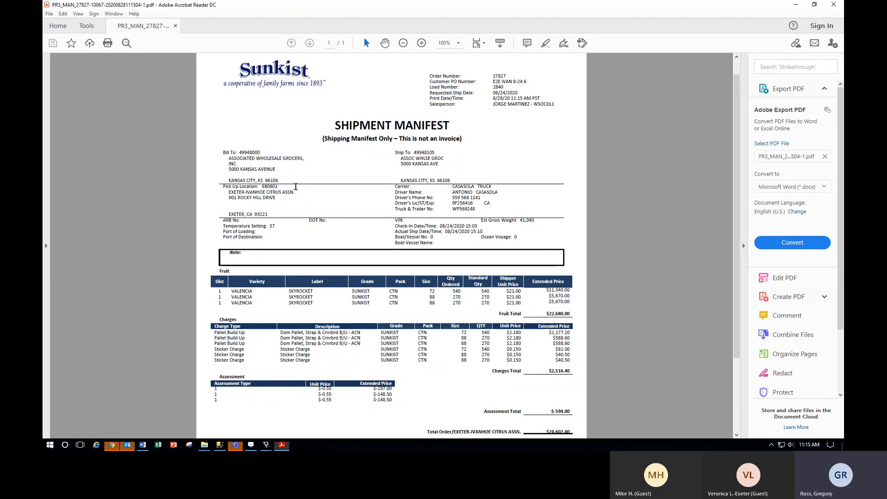
scroll(308, 294, down, 3)
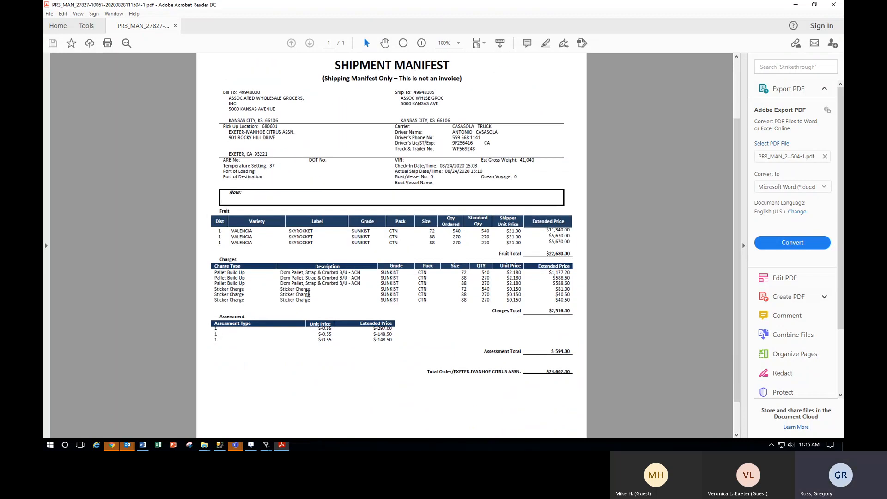
scroll(296, 198, up, 3)
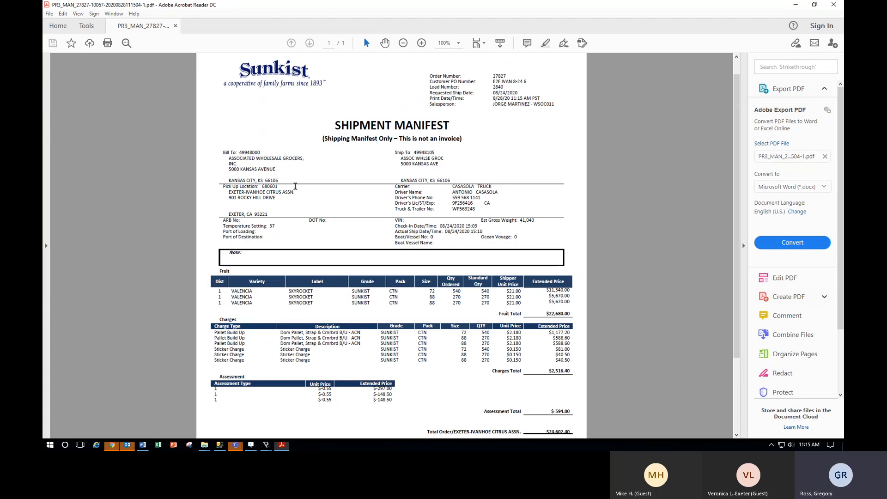
click(295, 187)
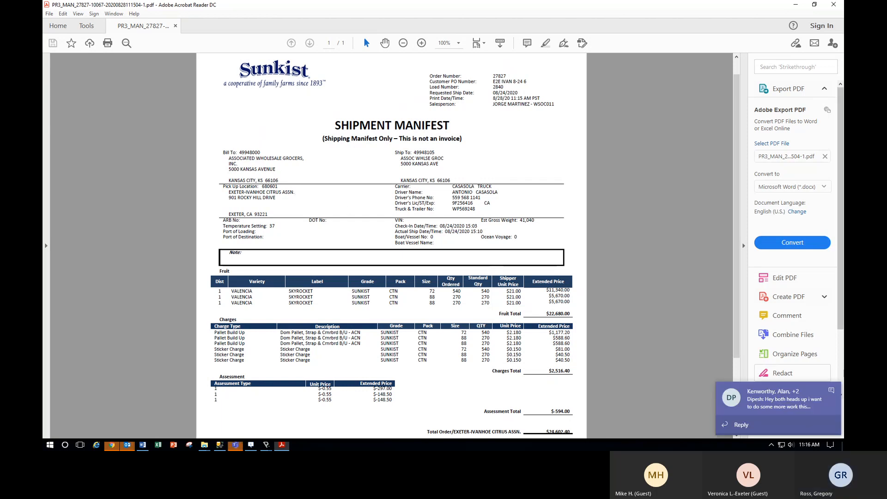
click(833, 390)
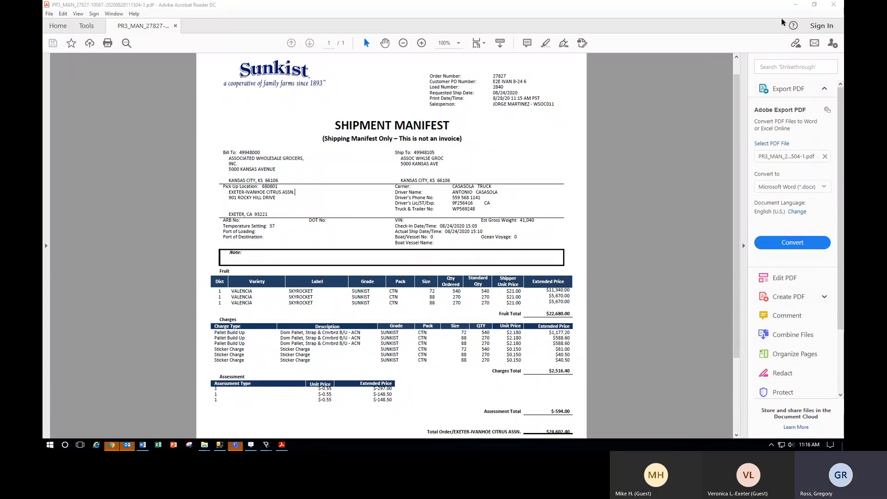
Switch to the Word agenda document, check its Sunkist Manifests item, and minimize the agenda to return to the manifest
click(796, 10)
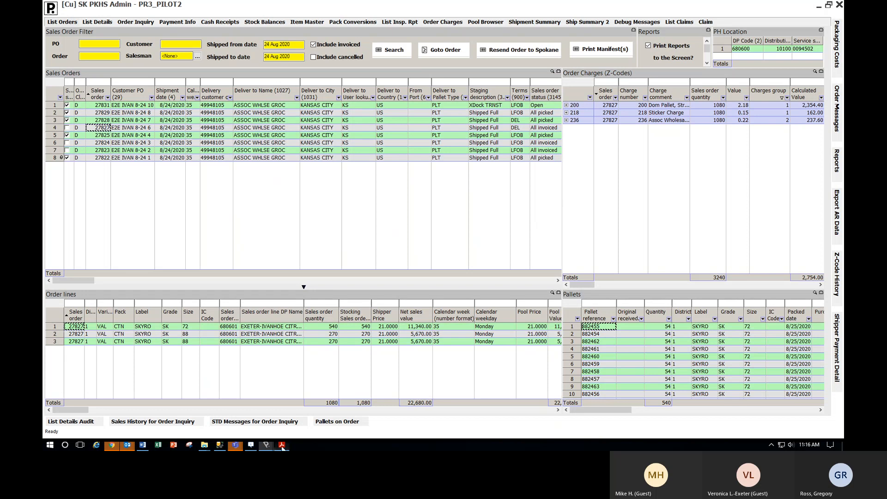
click(282, 444)
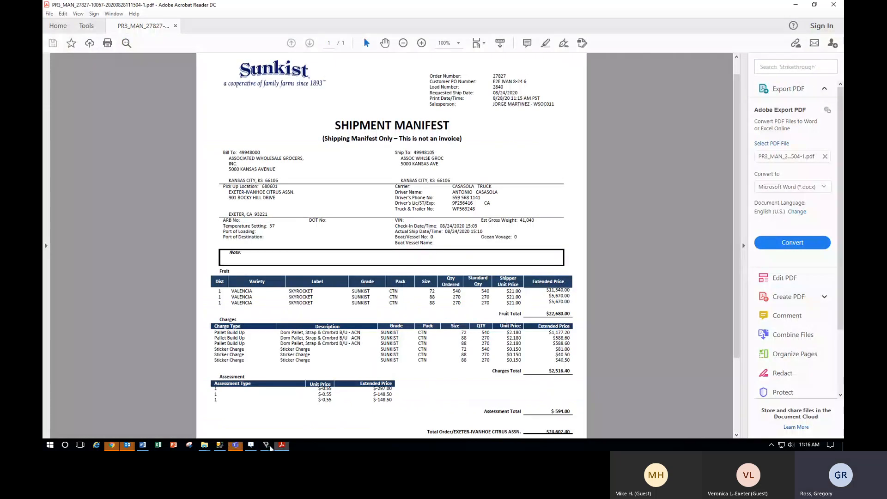
click(143, 446)
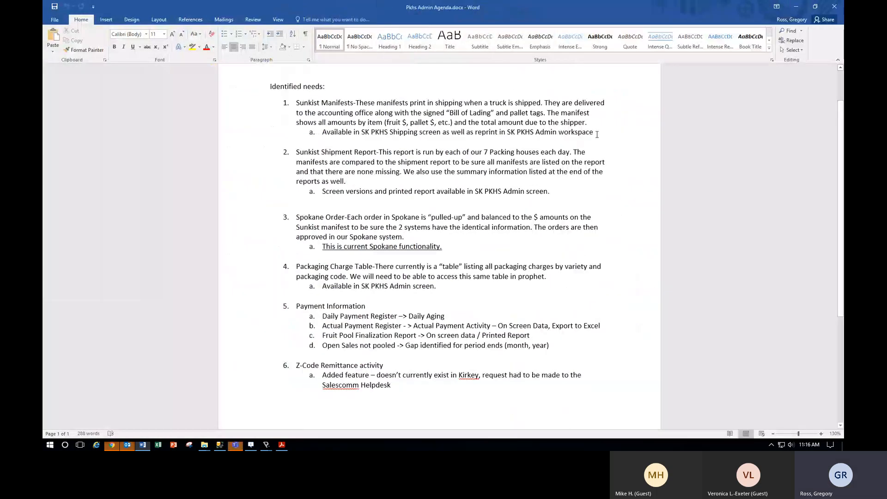
click(600, 133)
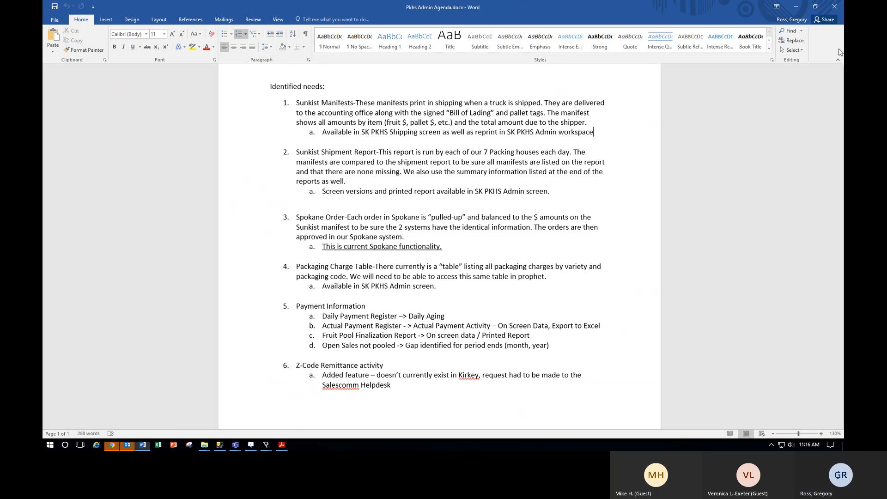
click(797, 7)
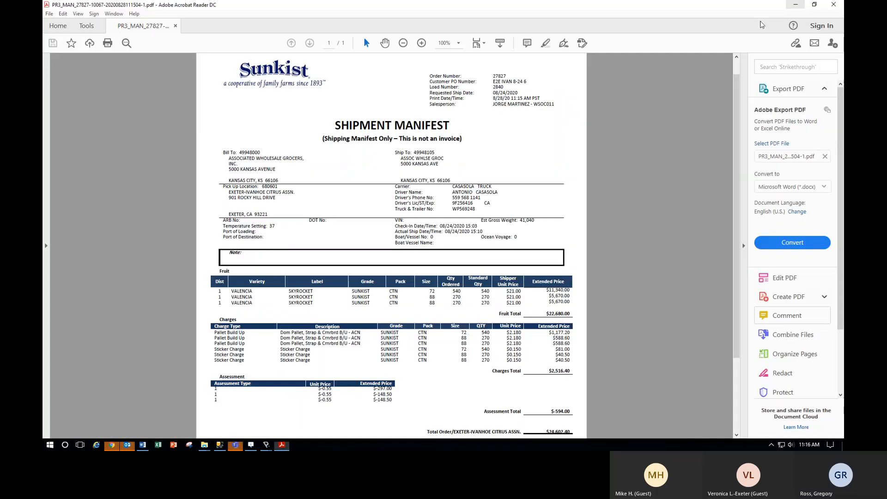
Minimize the manifest, dismiss the chat notification, and select all eight sales orders to examine their combined order lines and sales quantities
click(796, 6)
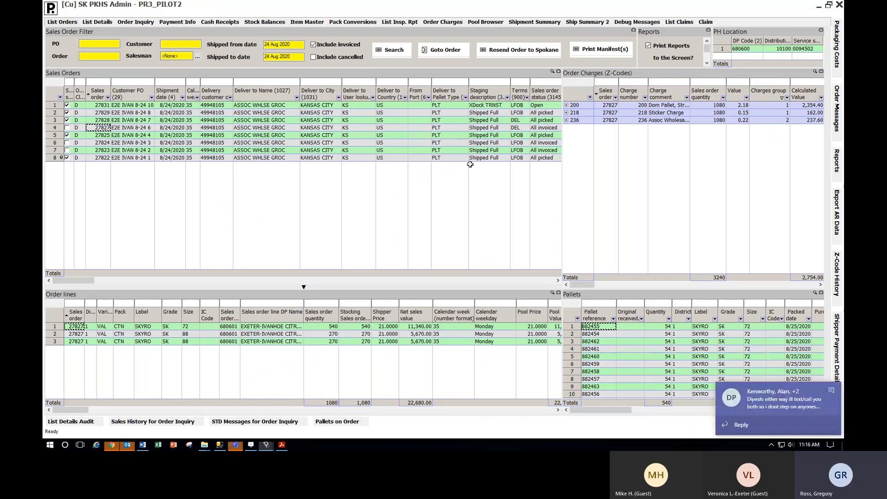
click(834, 390)
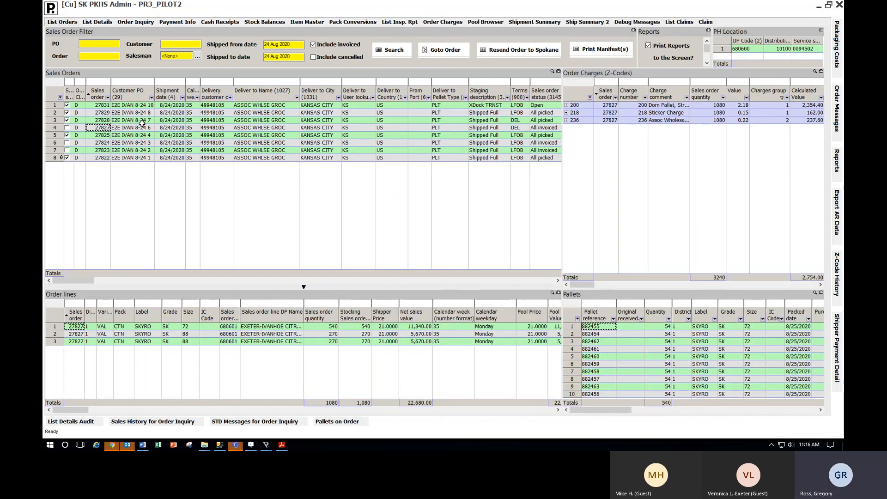
drag(103, 105, 399, 160)
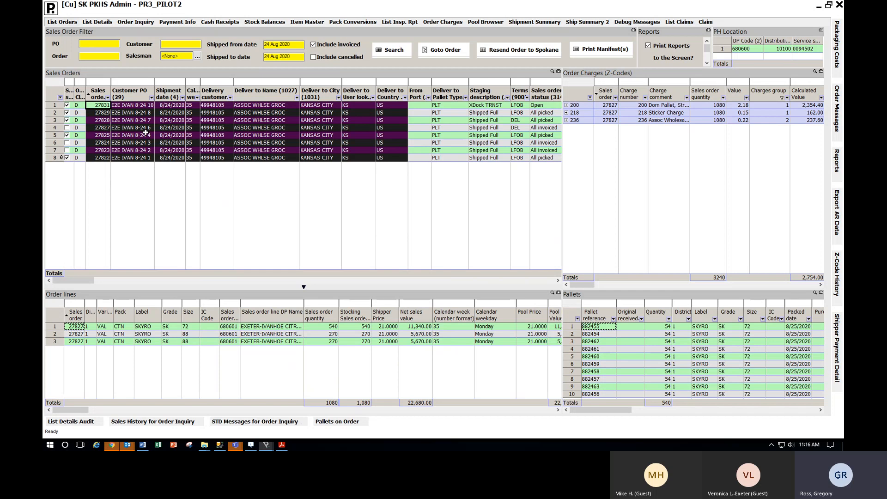
drag(286, 390, 273, 326)
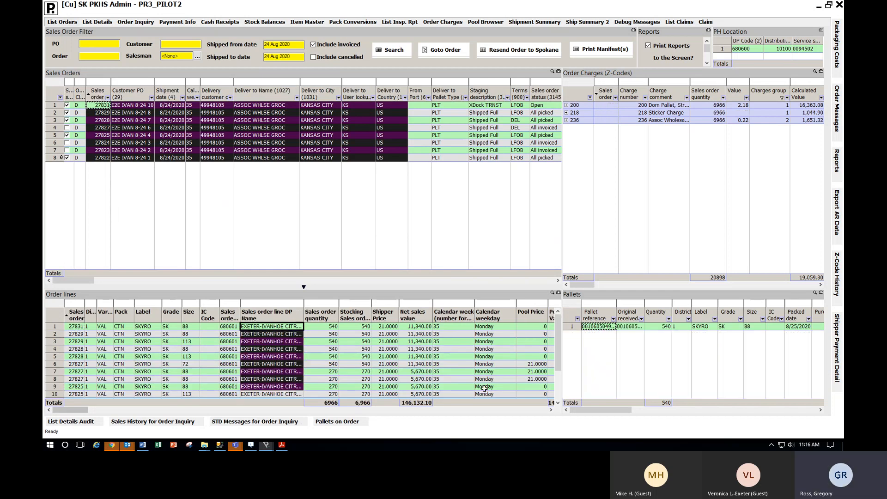
click(321, 315)
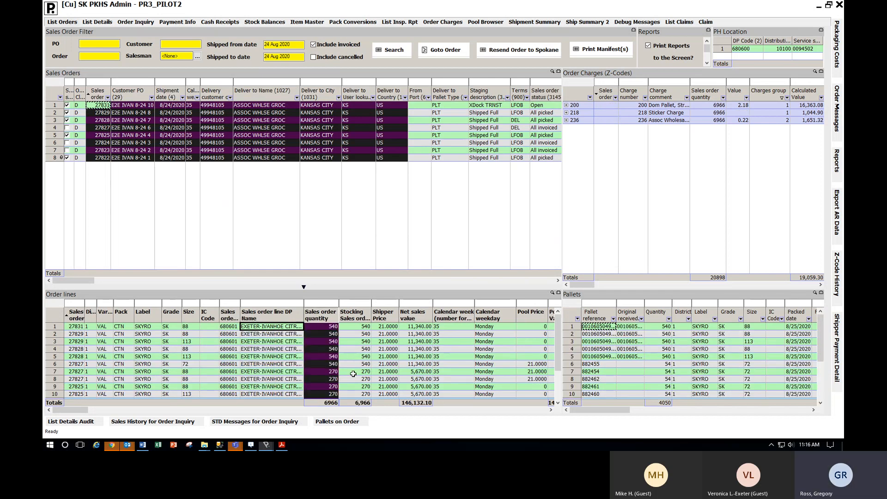
Run the Shipment Summary for all districts and locations with ship dates from 24 Aug 2020 to 24 Aug 2020
click(517, 24)
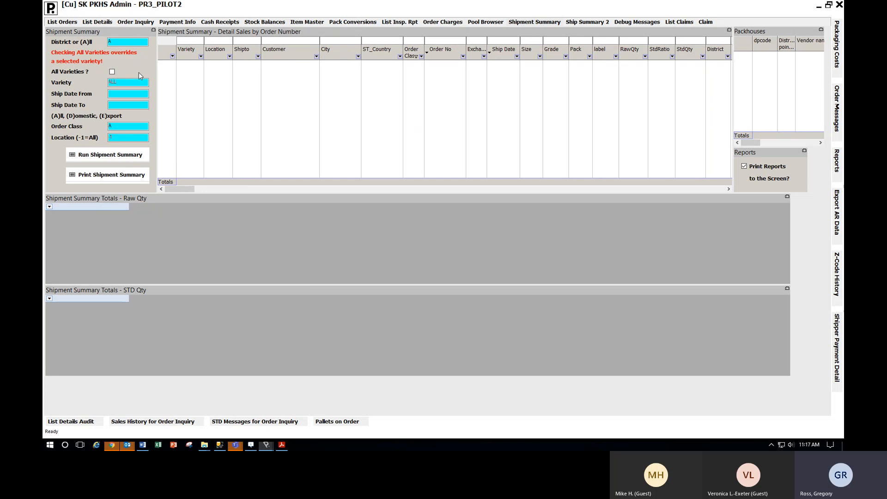
click(129, 42)
click(136, 125)
click(129, 95)
click(130, 97)
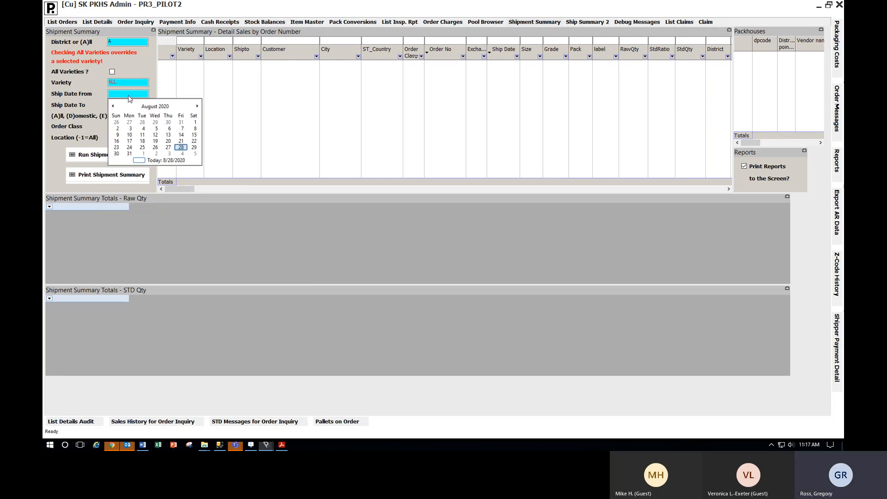
click(130, 147)
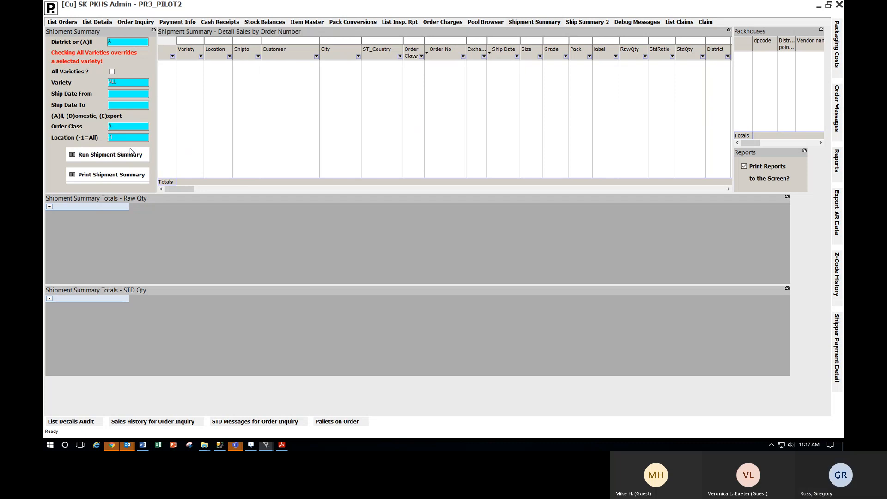
click(135, 105)
click(131, 158)
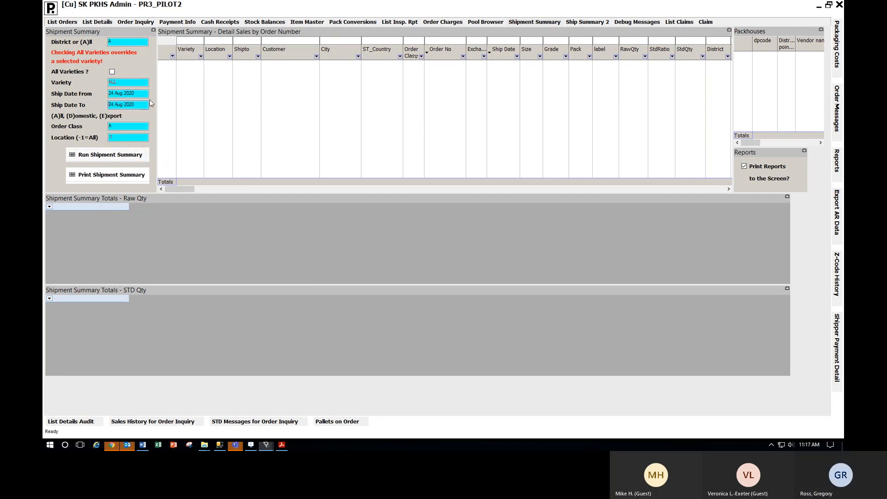
click(119, 158)
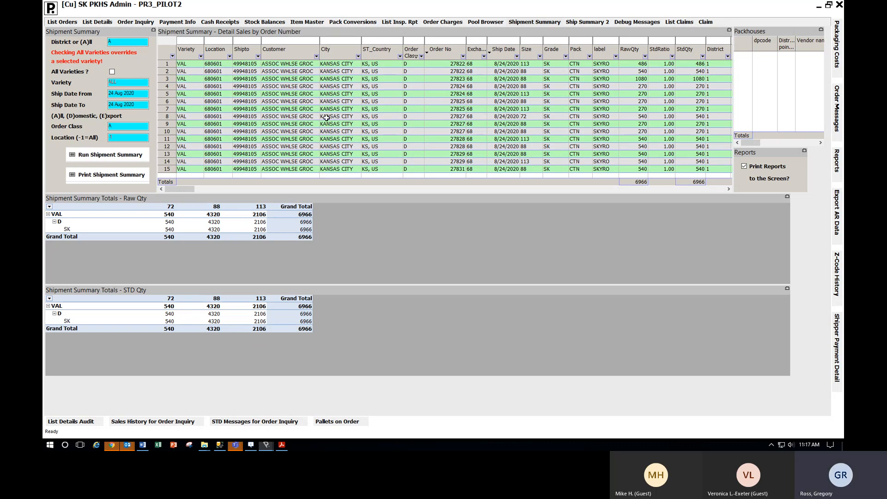
Examine the detail sales rows' RawQty, StdRatio, shipper and remit dollar and grower pool columns, along with the quantity totals by size
click(634, 49)
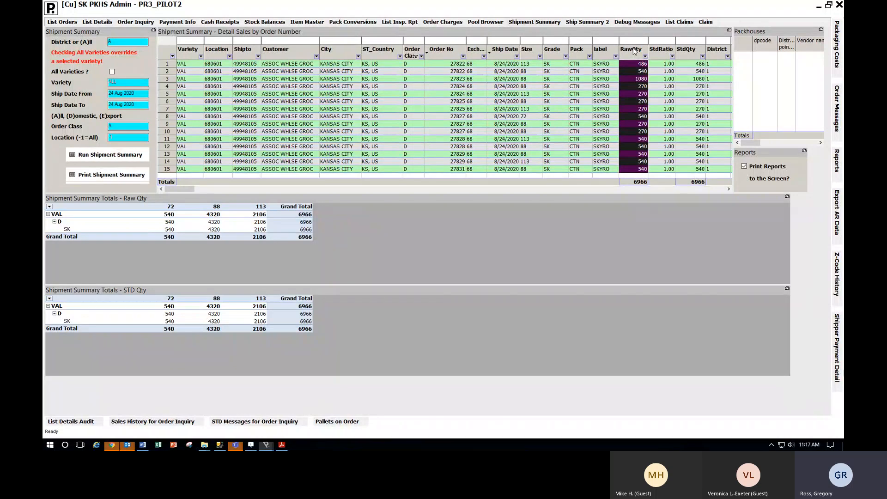
click(661, 49)
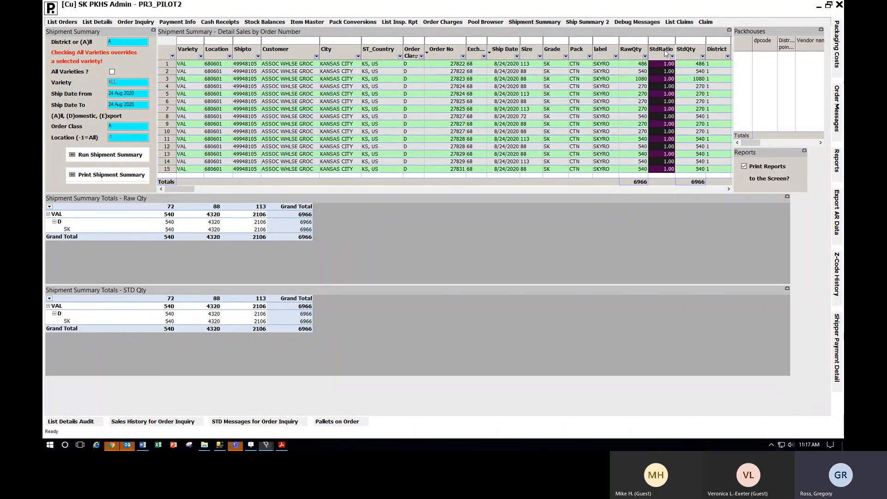
click(728, 189)
click(729, 190)
click(728, 189)
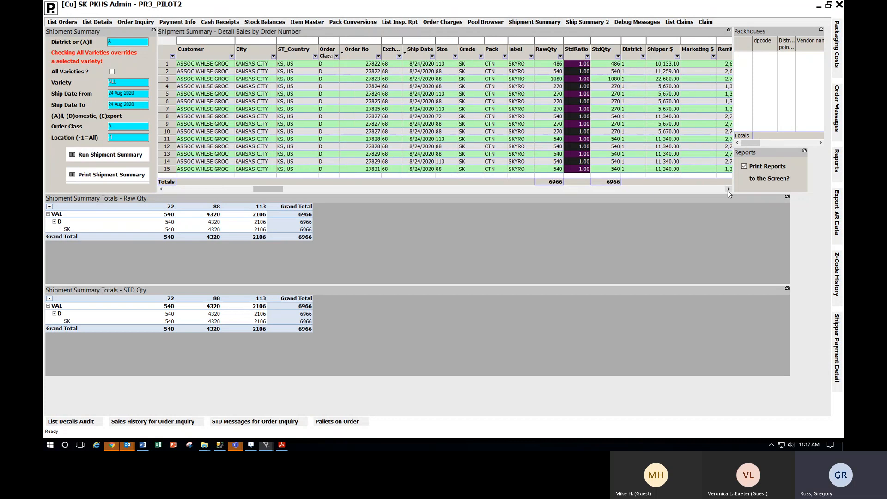
click(728, 189)
click(728, 189)
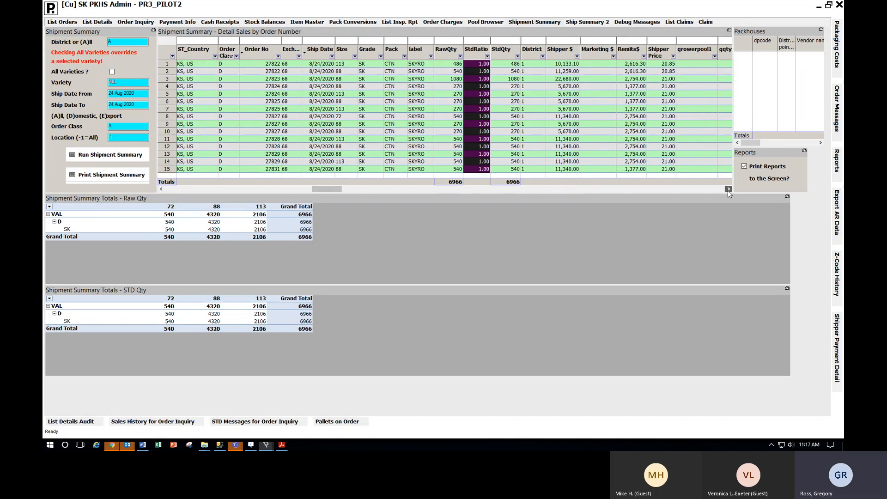
click(729, 189)
click(729, 189)
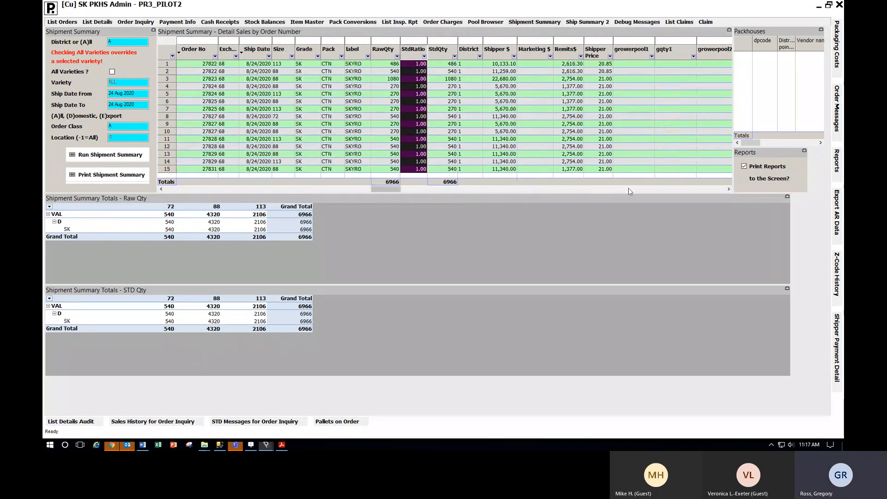
click(577, 190)
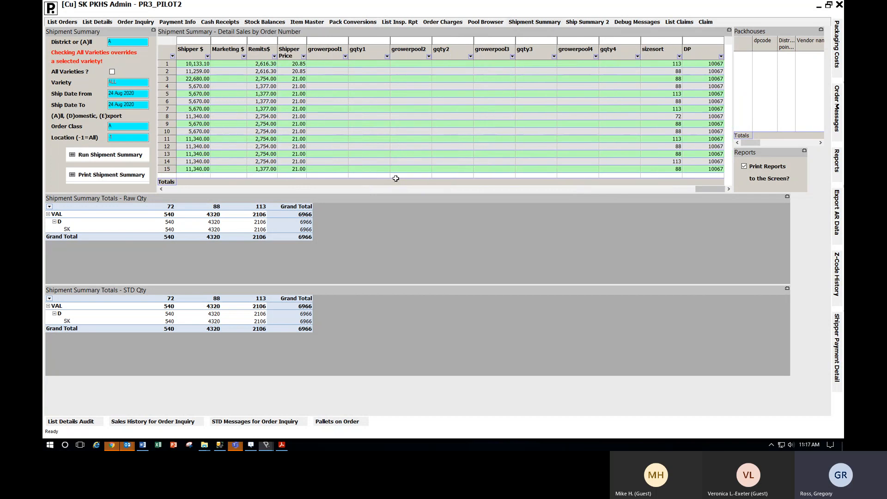
click(176, 190)
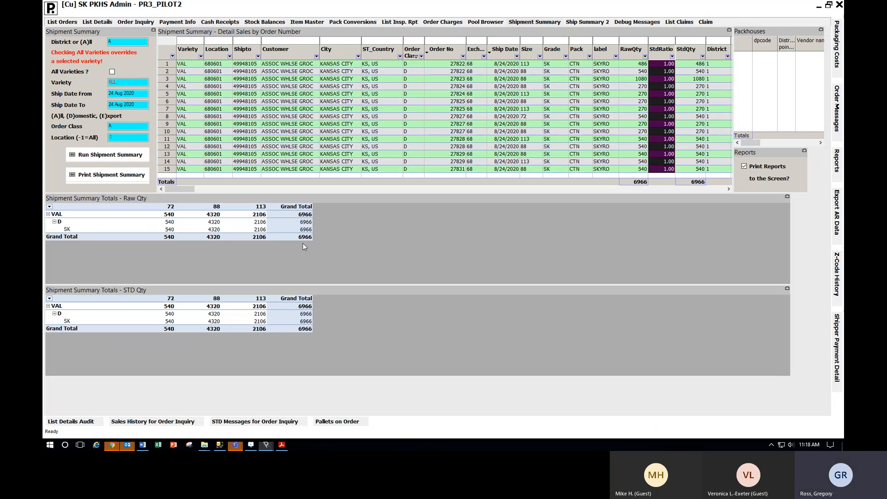
click(633, 48)
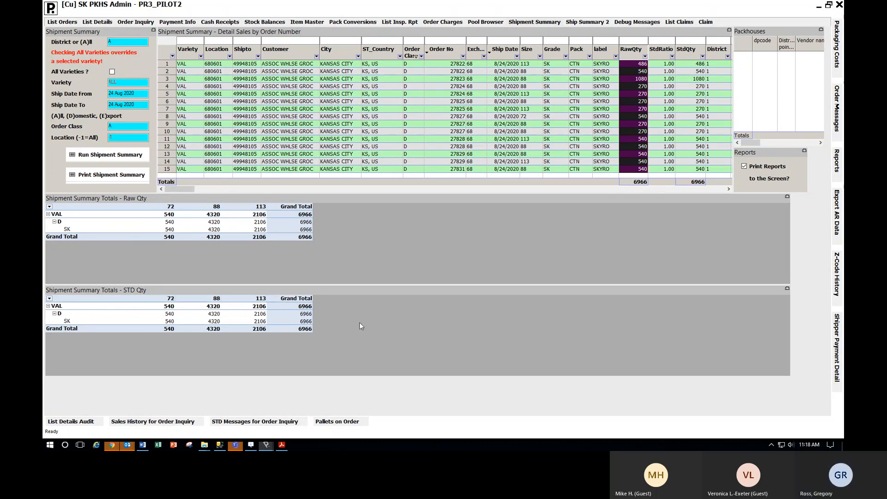
Switch to the other SK PKHS Admin window and run its Shipment Summary with both ship dates set to 10 Aug 2020
mouse_move(268, 446)
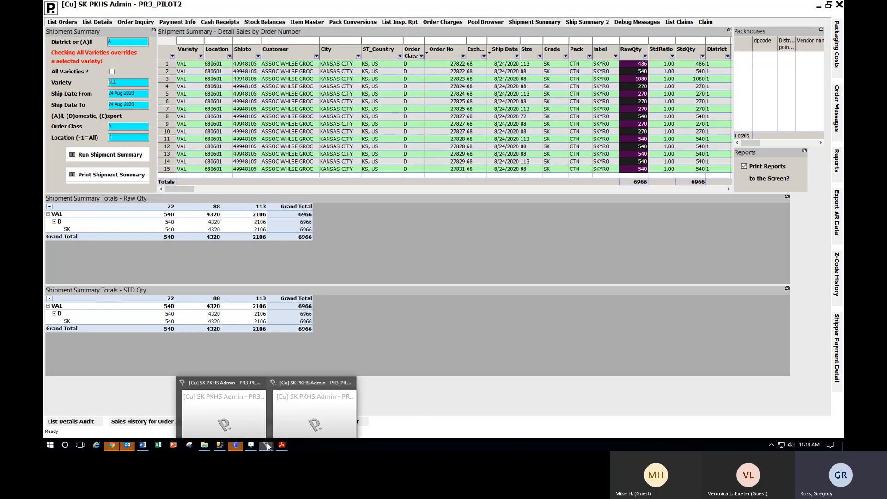
click(256, 414)
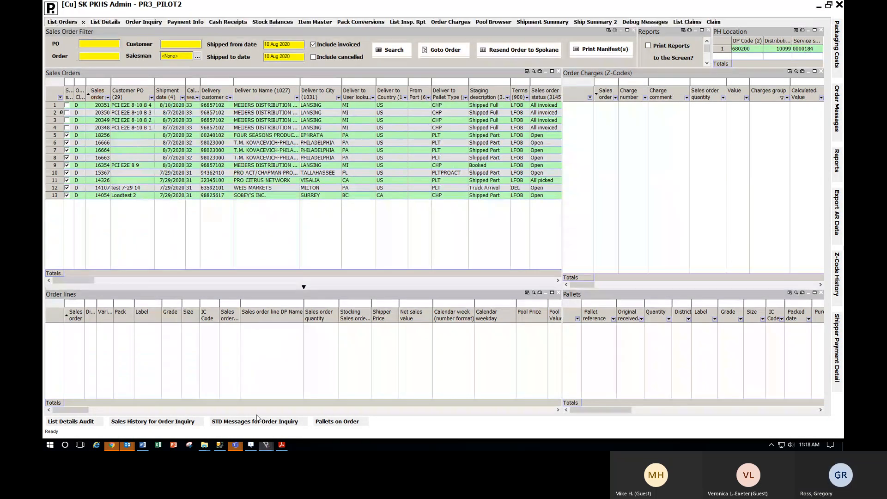
click(534, 22)
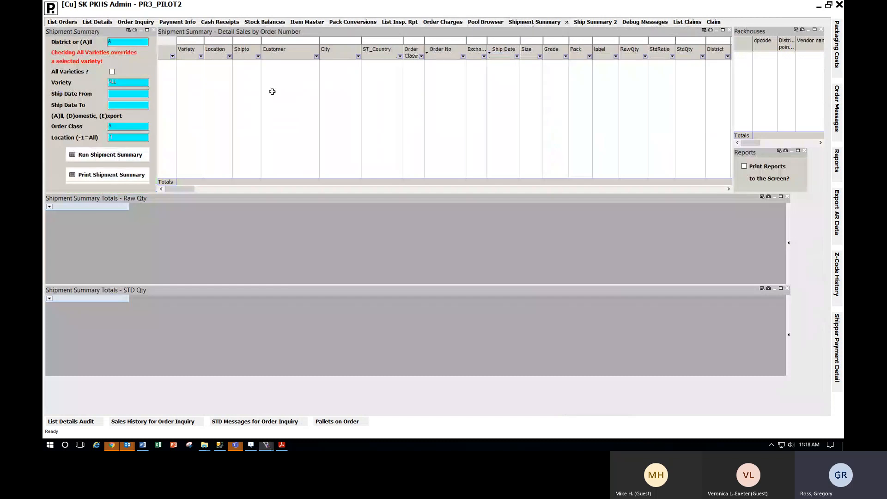
click(132, 93)
click(133, 135)
click(128, 103)
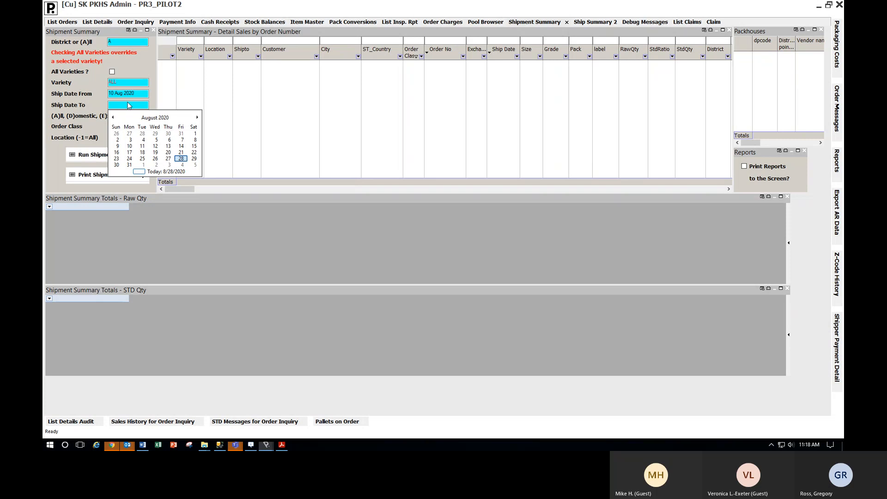
click(133, 146)
click(141, 159)
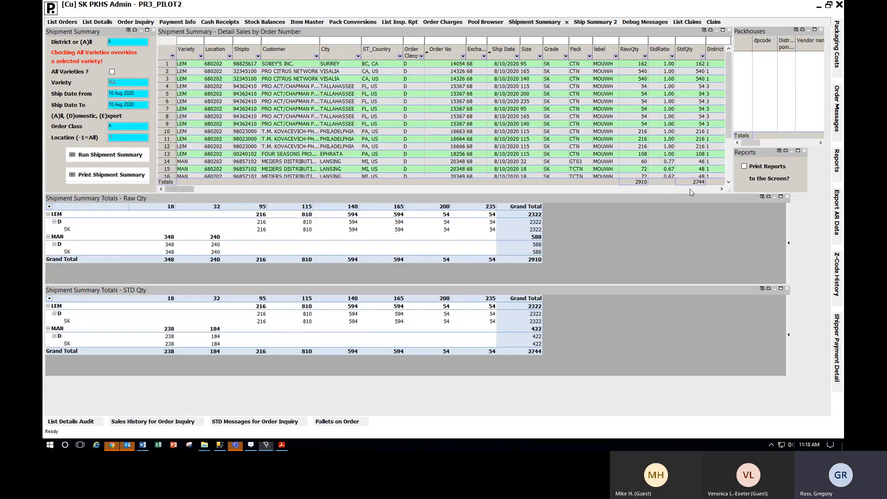
Compare the RawQty and StdQty columns with the raw and standard totals of the 10 Aug 2020 shipment summary
click(628, 50)
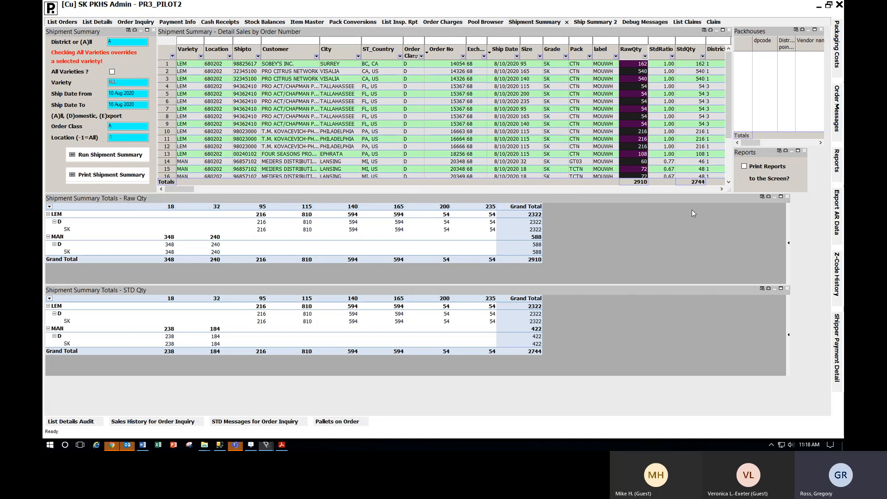
click(688, 49)
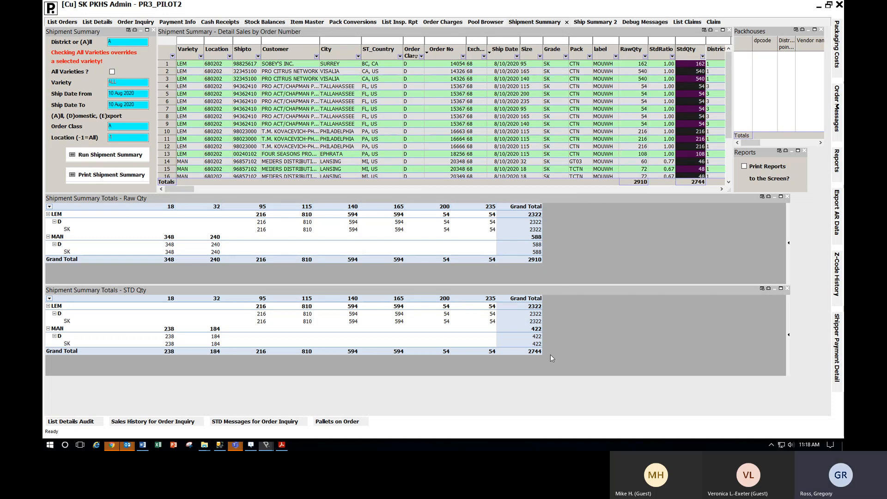
click(700, 223)
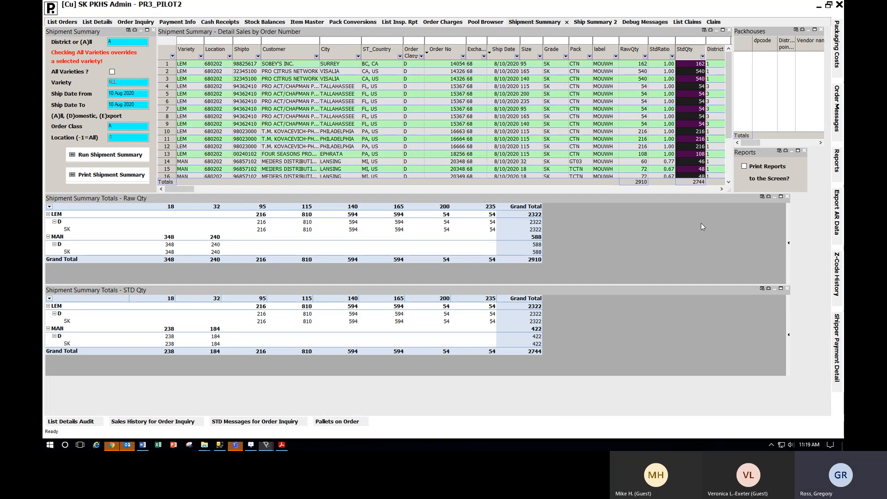
Return to the 24 Aug 2020 window and examine the raw quantity totals by location, grade and pack in Ship Summary 2
click(819, 6)
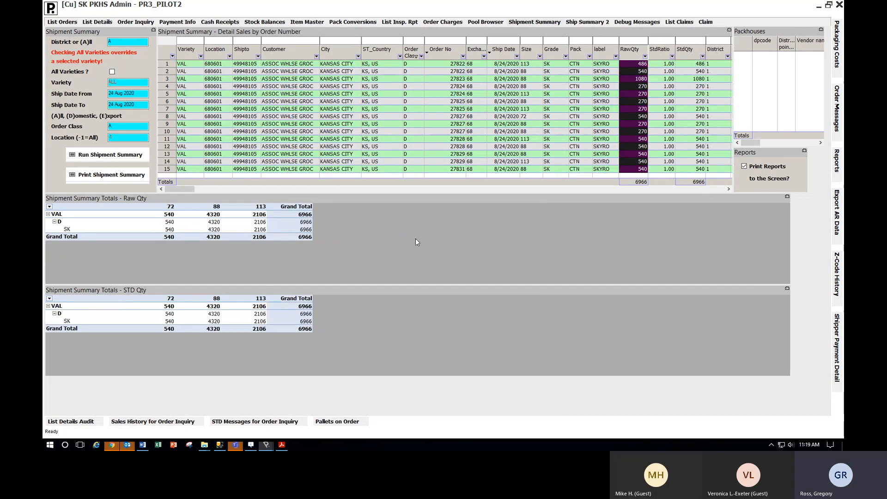
click(589, 24)
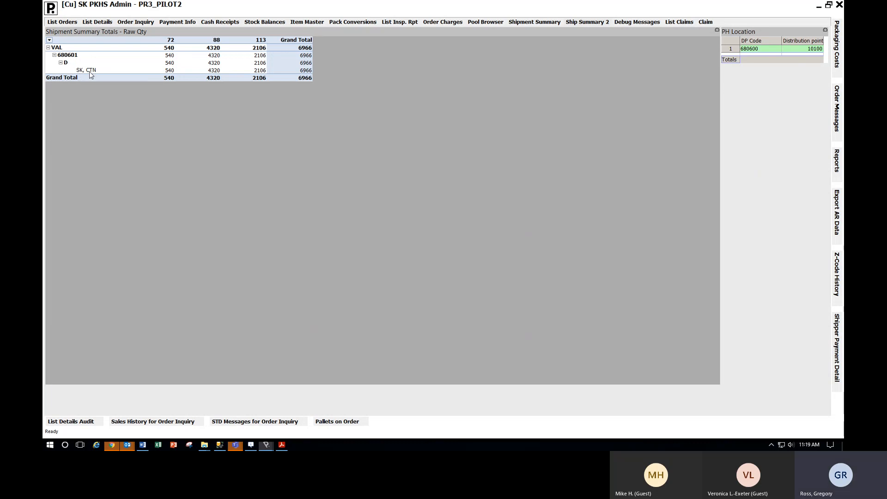
click(531, 23)
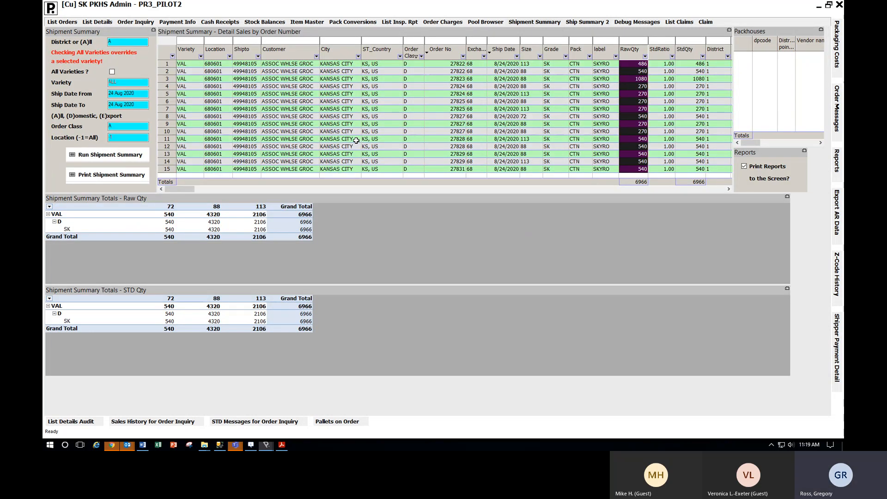
Print the 24 Aug 2020 shipment summary to the screen, examine its order listing and Summary Totals page, and minimize the report
click(93, 176)
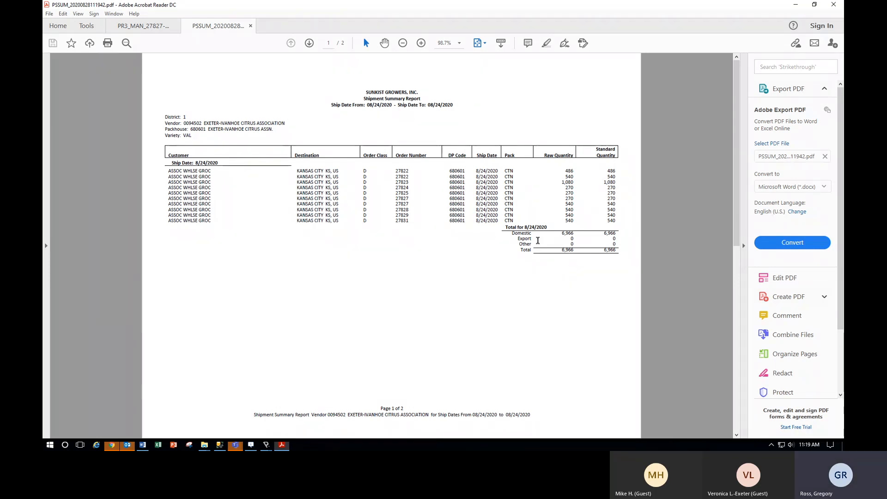
click(421, 43)
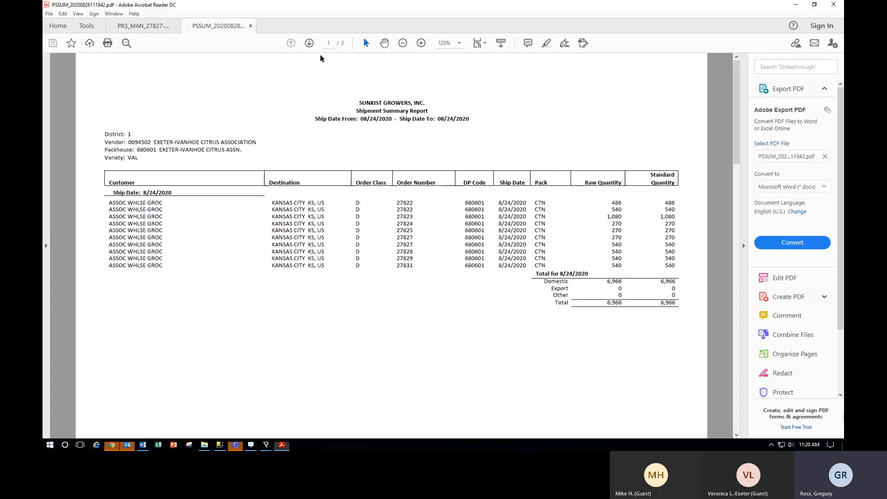
click(309, 43)
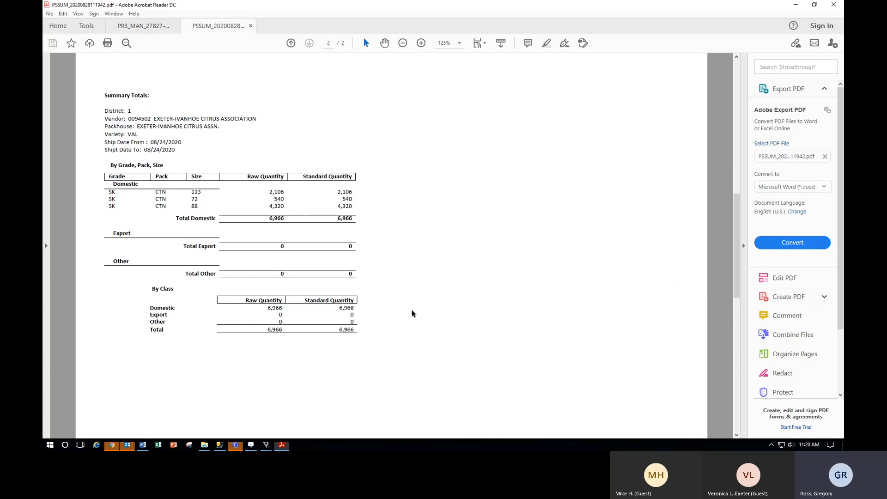
scroll(413, 313, down, 3)
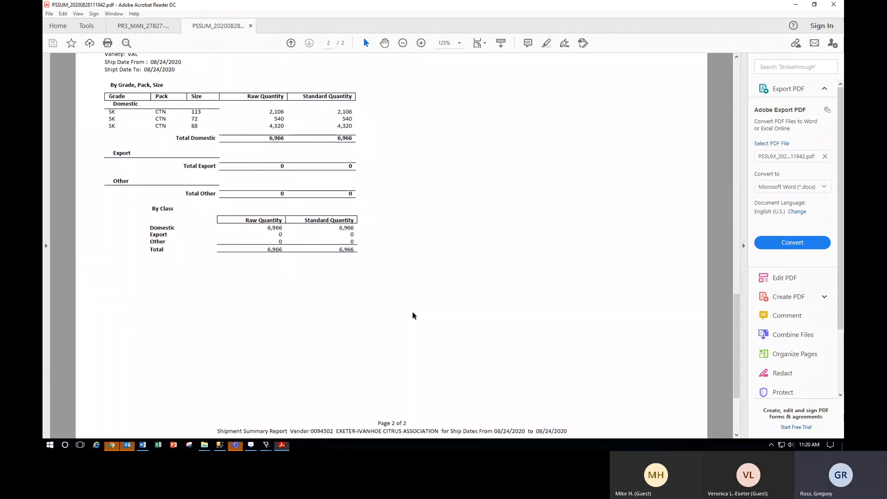
scroll(412, 316, up, 3)
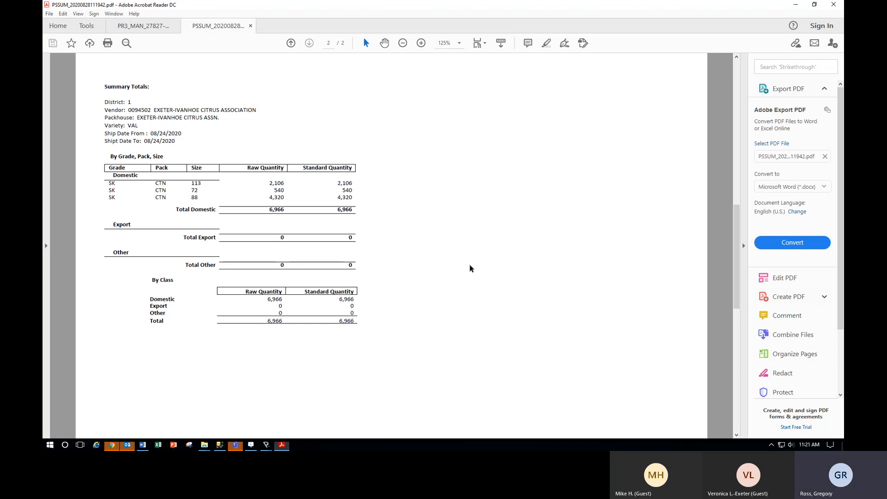
click(793, 6)
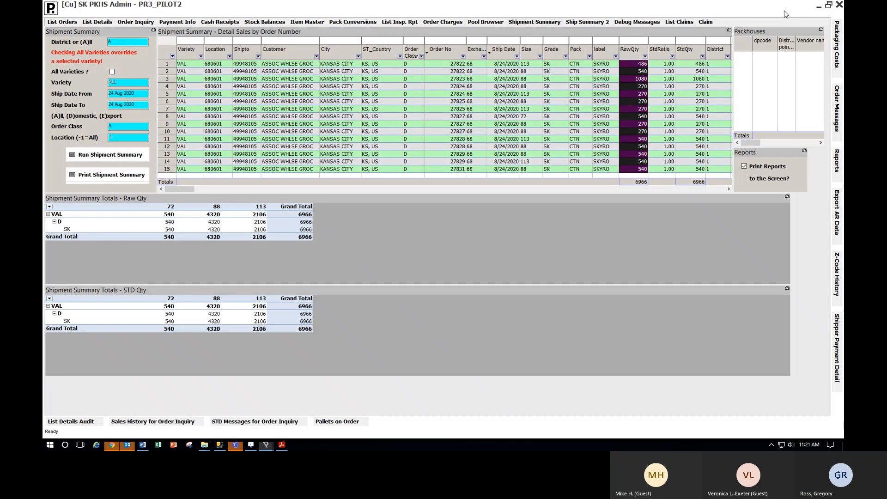
Check the packaging charge item in the Word agenda, minimize the document, and set the Packaging Costs From Date to 01 Jan 2020
click(142, 444)
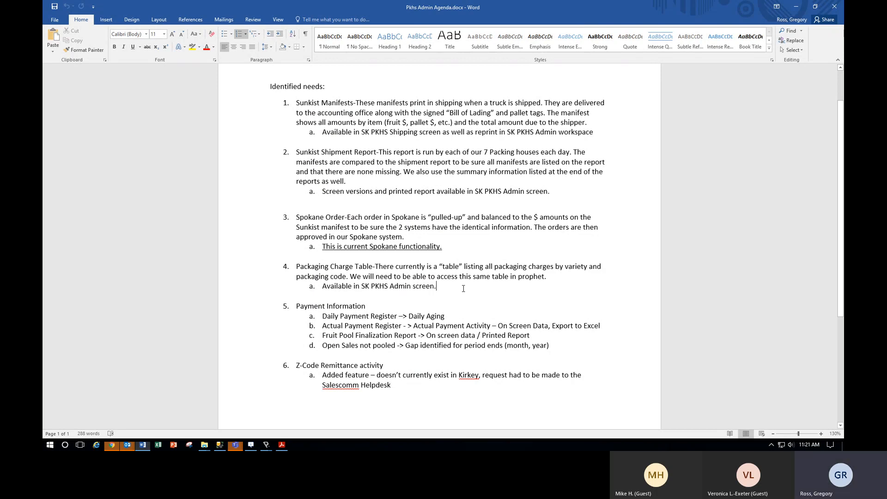
click(798, 11)
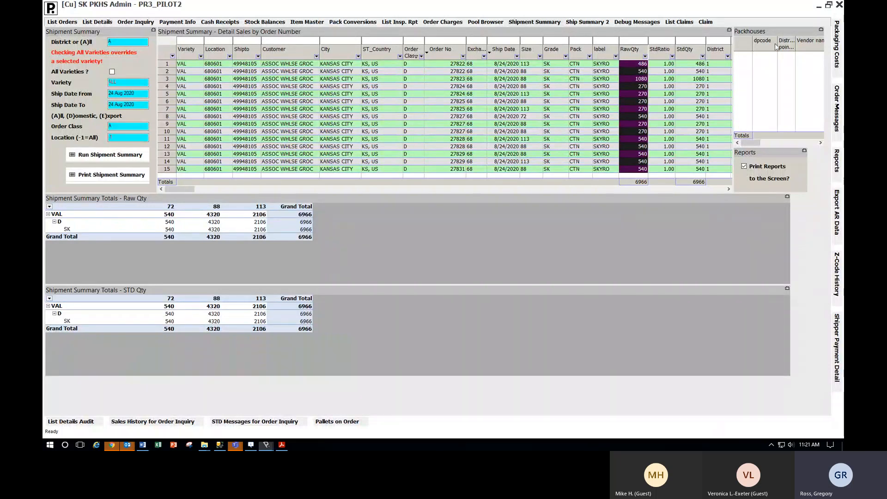
mouse_move(839, 44)
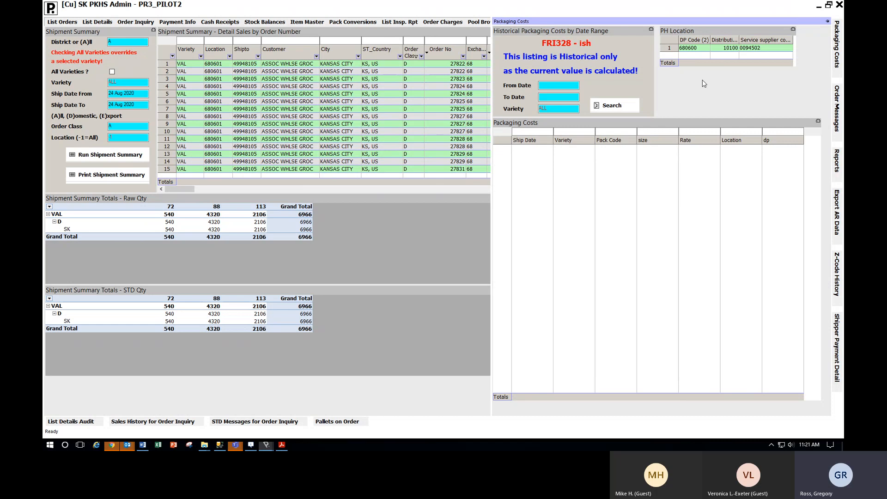
click(566, 86)
click(566, 86)
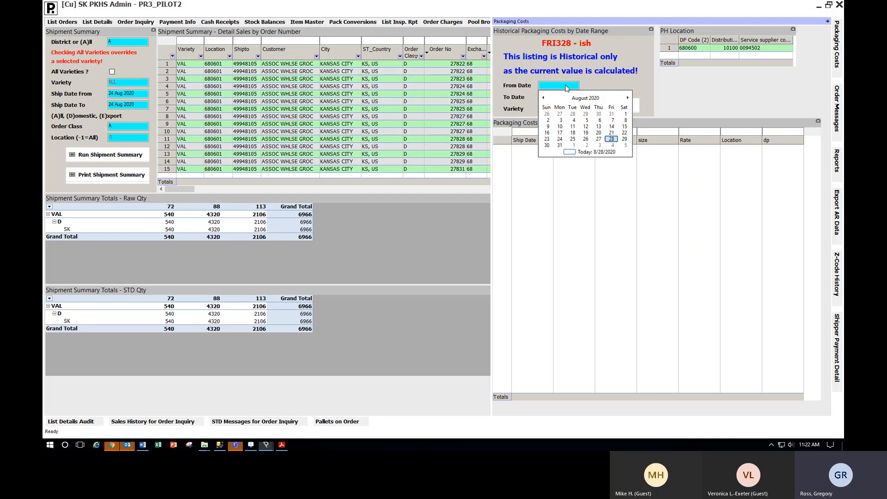
click(544, 98)
click(545, 98)
click(545, 98)
click(544, 98)
click(544, 99)
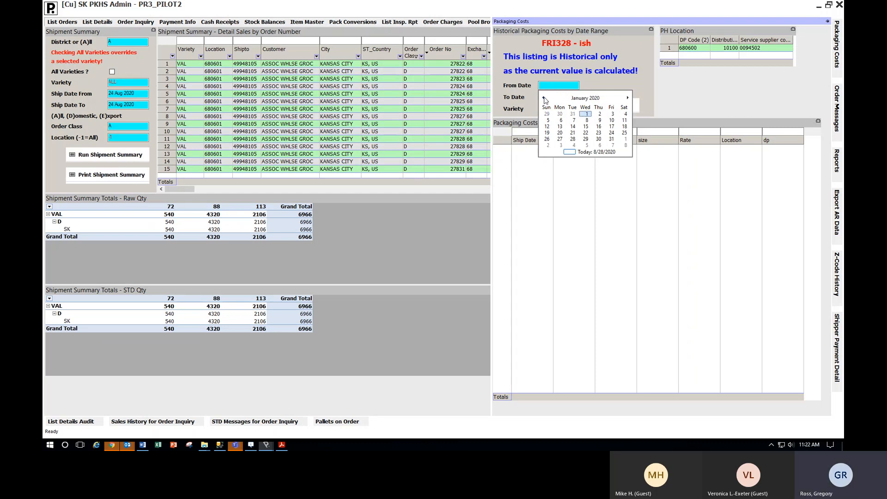
click(587, 114)
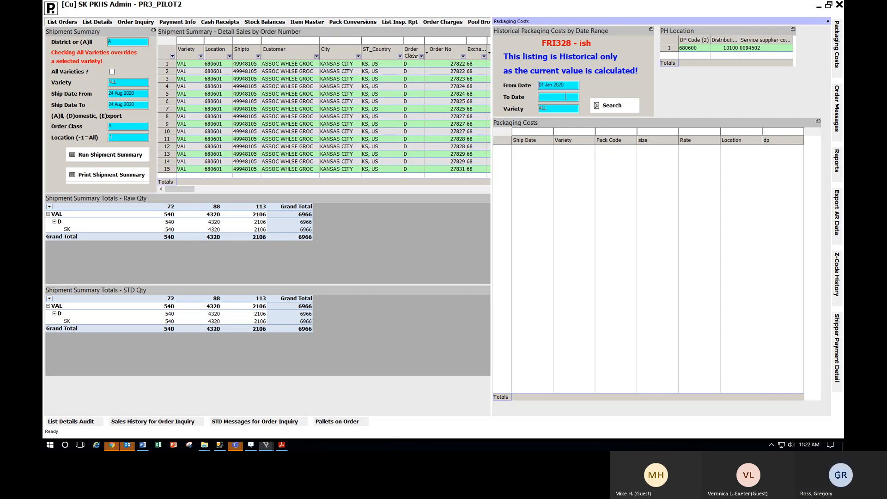
Set the Packaging Costs To Date to 28 Aug 2020 and search the historical costs for all varieties
click(562, 98)
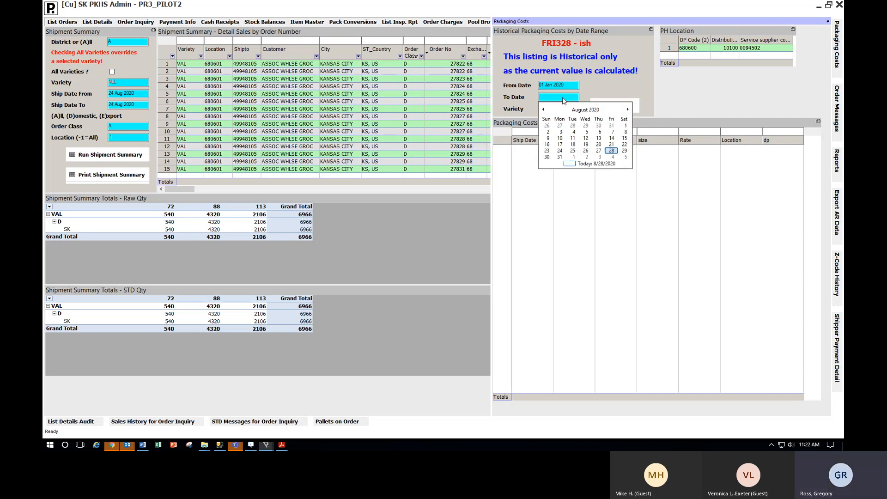
click(612, 151)
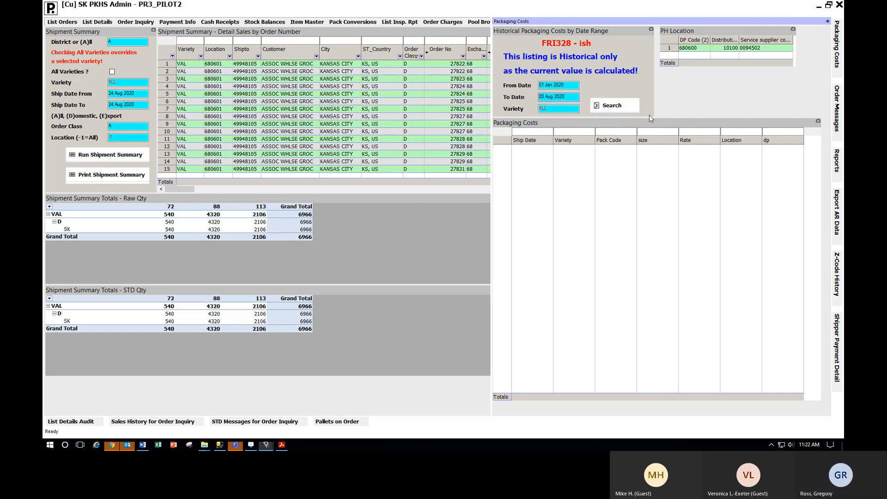
click(630, 106)
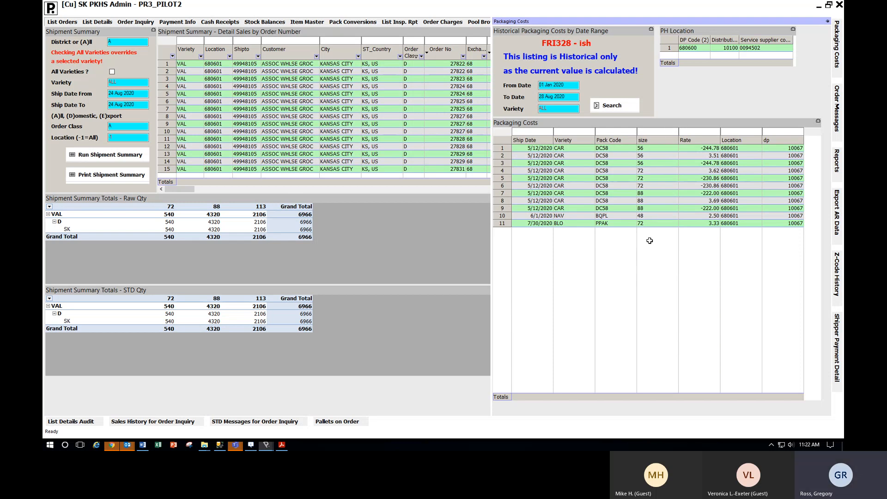
Filter the Packaging Costs list to size 72
click(651, 170)
click(652, 132)
text(72)
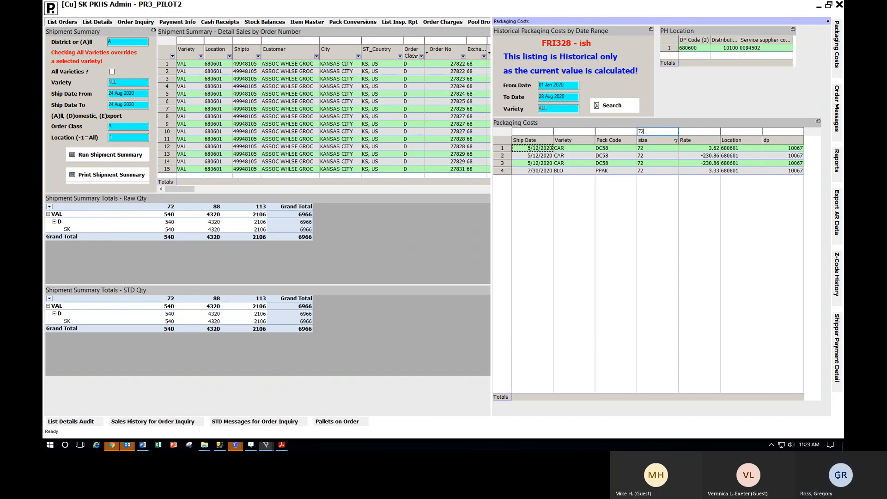
Examine the ship dates and rates of the size 72 rows in the Packaging Costs list, comparing the first two entries
click(570, 162)
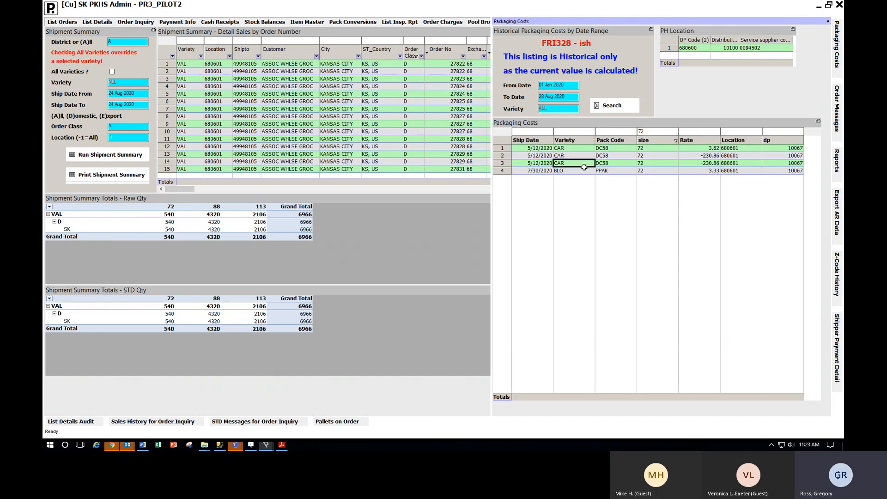
key(Up)
key(Left)
key(Up)
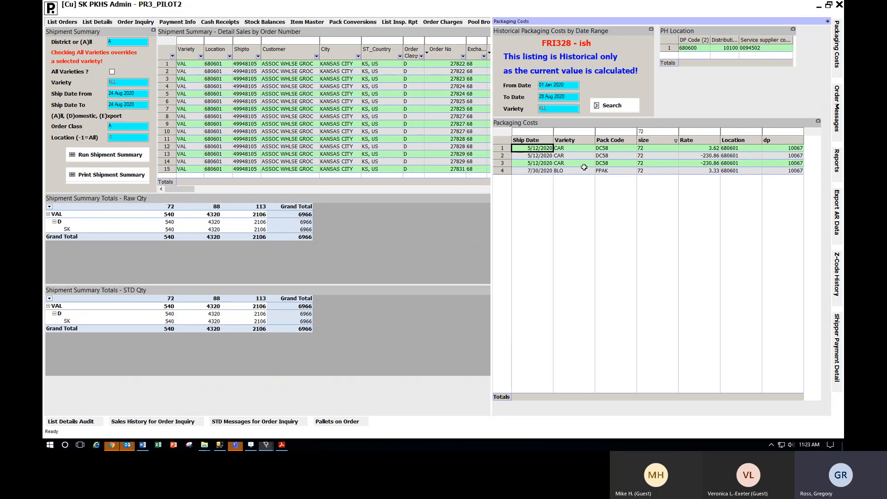
key(Down)
key(Up)
key(Right)
key(Right)
key(Right)
key(Right)
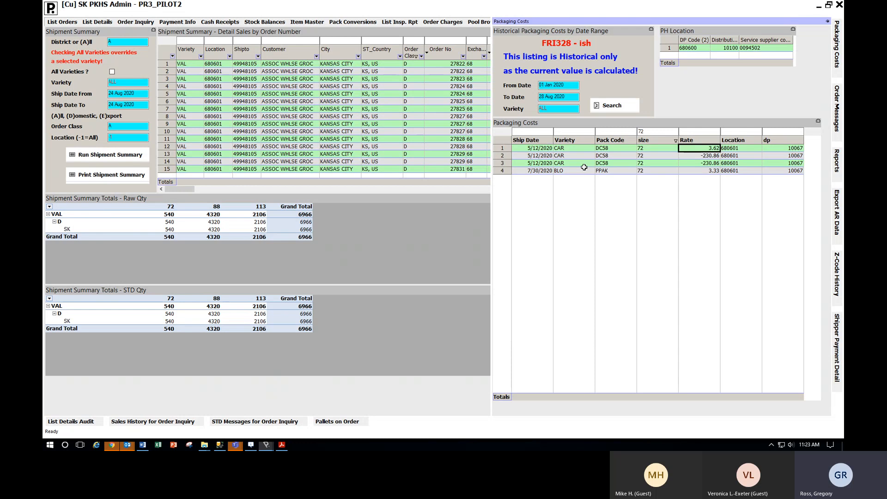
key(Down)
Filter the Packaging Costs list to variety car, and clear both the size and variety filters after reviewing it
click(574, 131)
text(car)
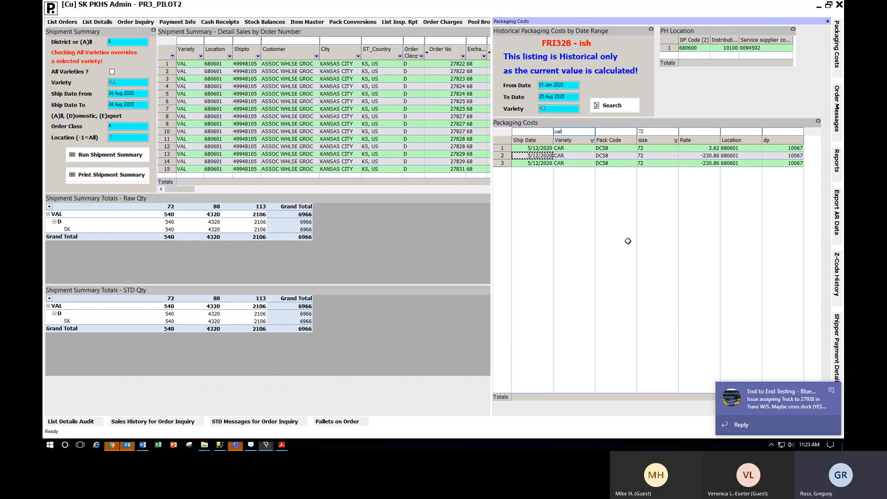
click(658, 132)
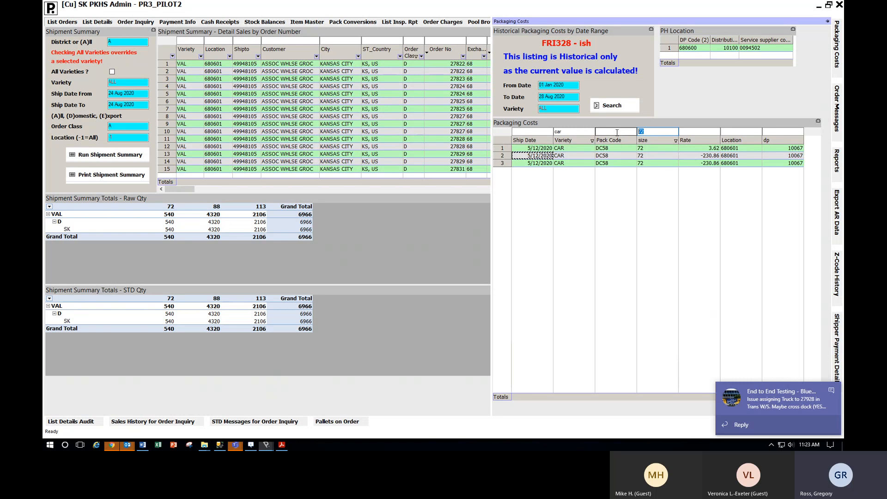
key(BackSpace)
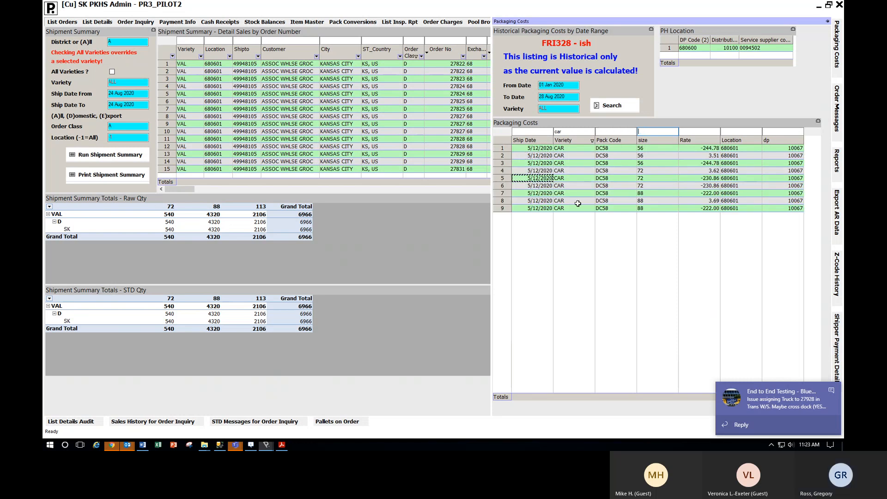
click(576, 132)
key(BackSpace)
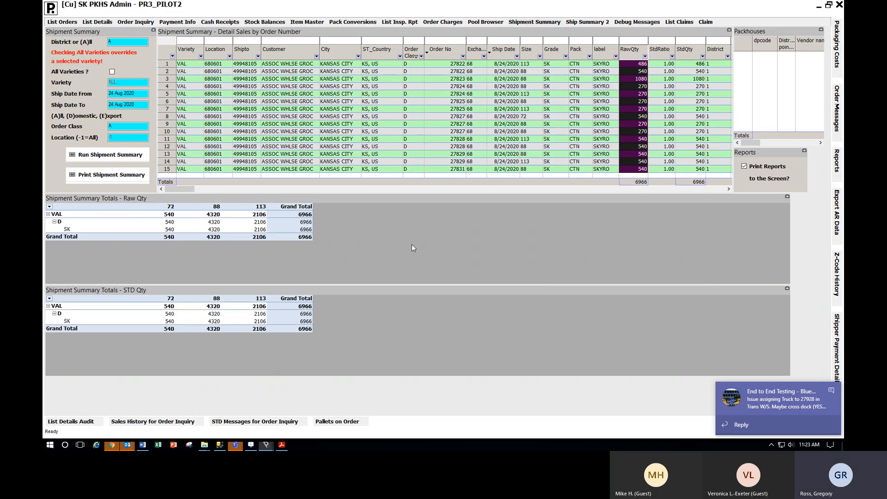
Check the Z-Code Remittance activity item in the Word agenda and return to the SK PKHS Admin window for 24 Aug 2020
click(142, 445)
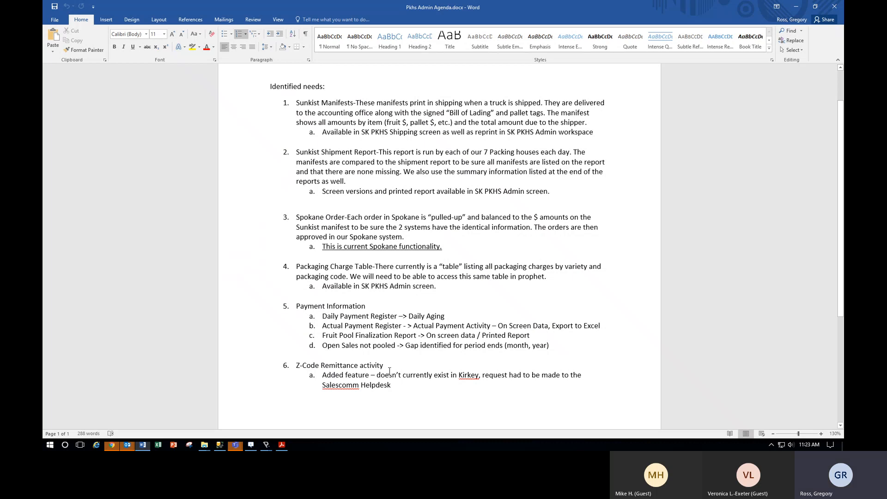
click(390, 365)
click(266, 444)
click(266, 441)
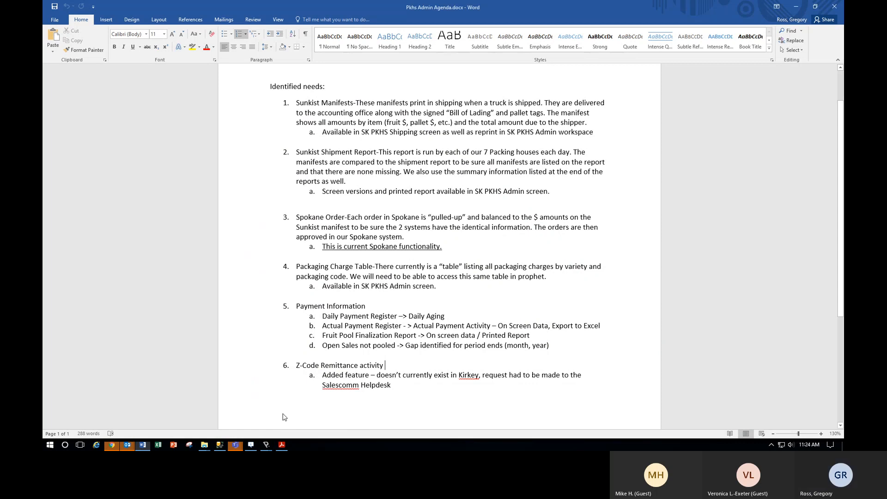
click(266, 446)
click(307, 419)
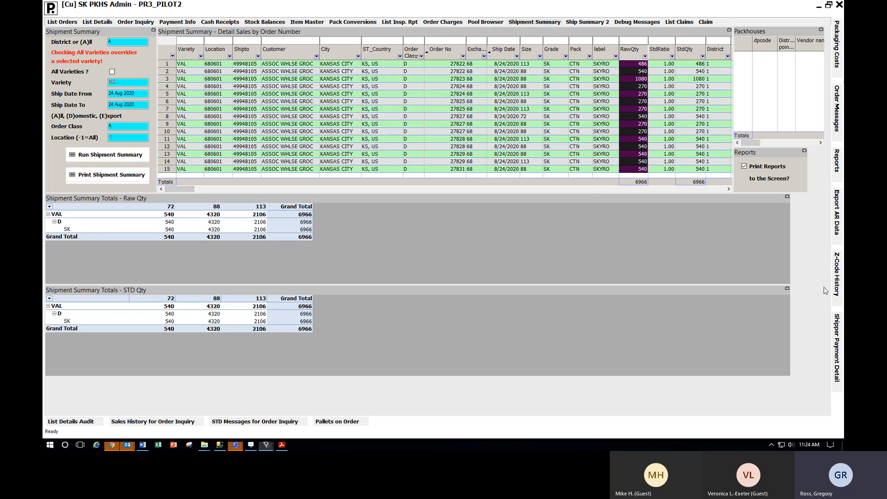
Set Ship Date From to 01 Feb 2020 in the Z-Code History query
mouse_move(838, 277)
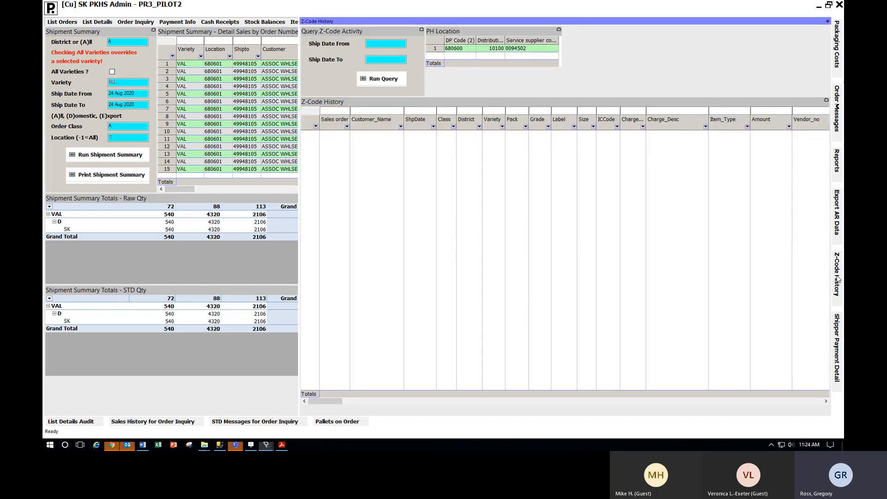
click(385, 48)
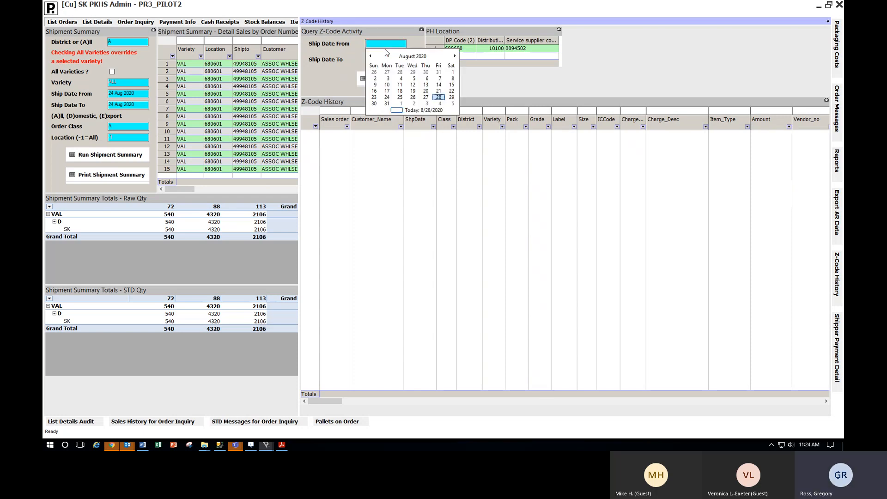
click(371, 56)
click(371, 56)
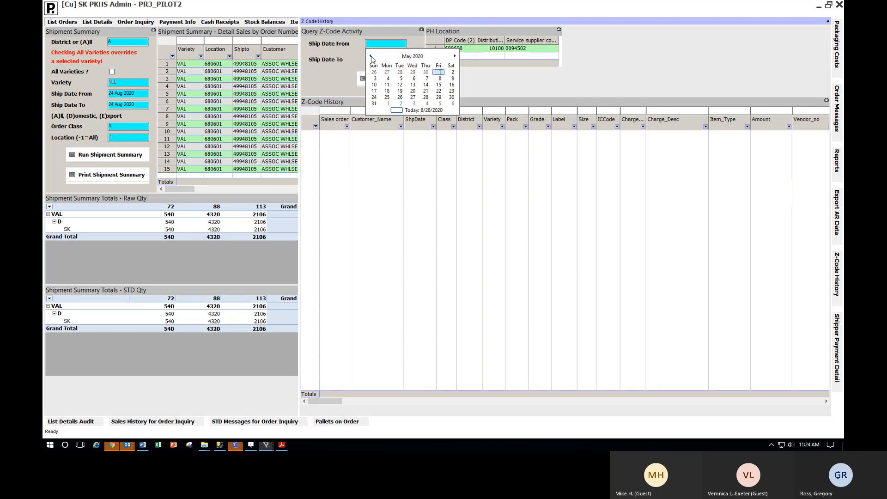
click(371, 56)
click(371, 56)
click(370, 56)
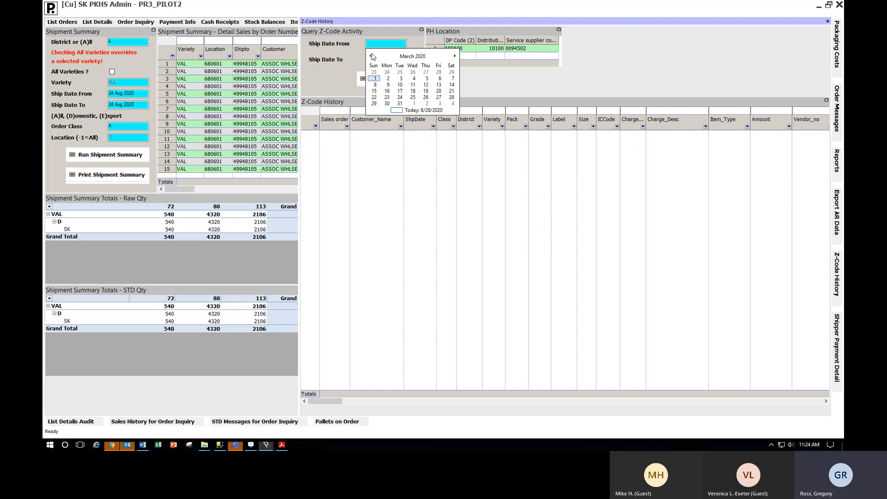
click(371, 56)
click(452, 73)
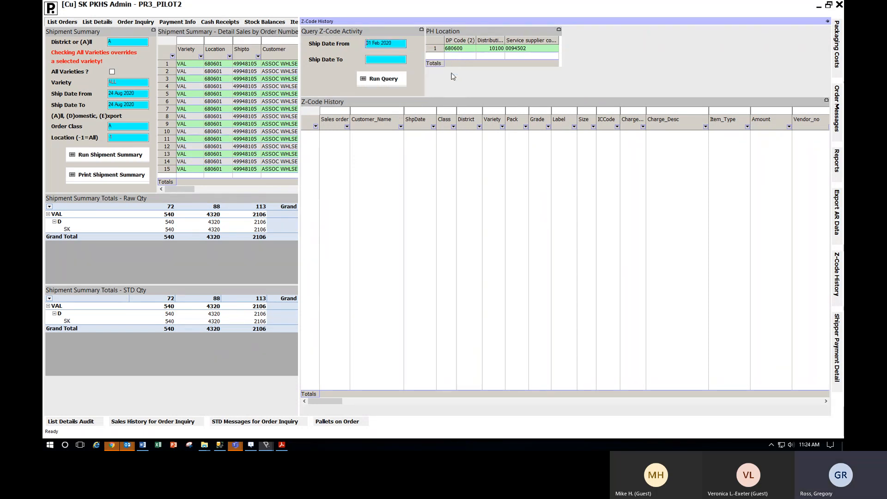
Set Ship Date To to 28 Aug 2020 and run the Z-Code activity query
click(386, 59)
click(386, 59)
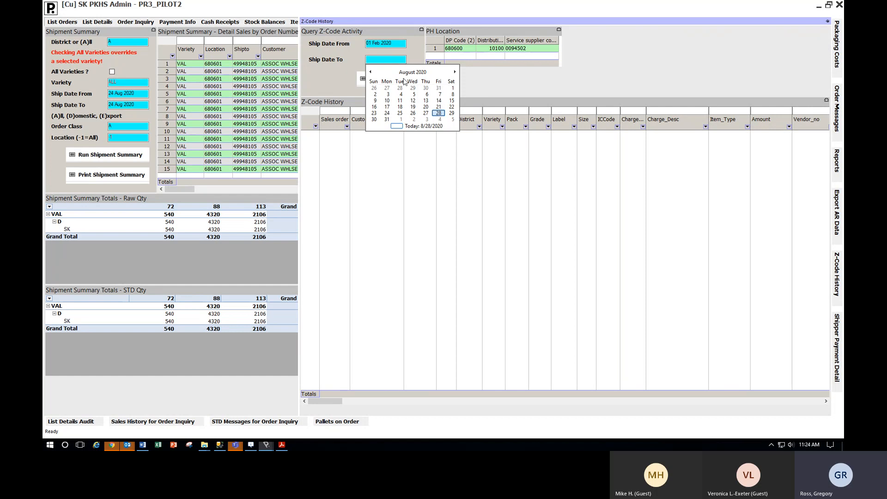
click(438, 117)
click(386, 80)
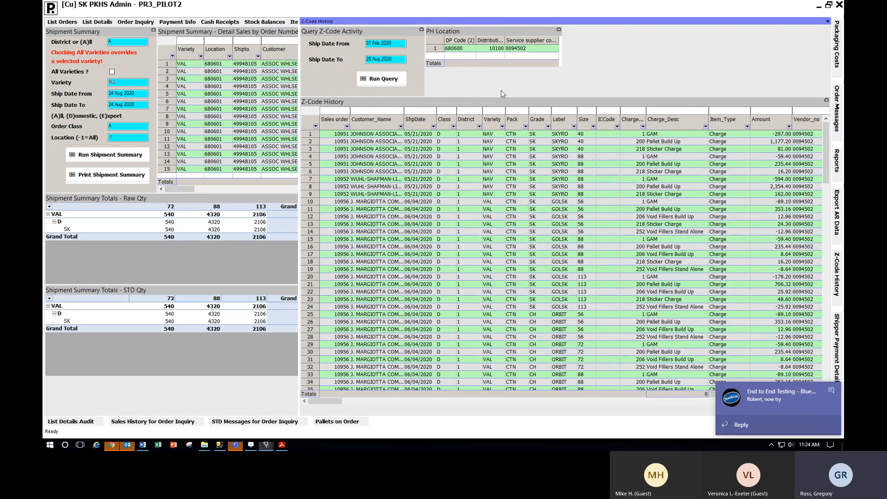
Dismiss the chat notification and filter the Z-Code History list to charge number 200
click(831, 392)
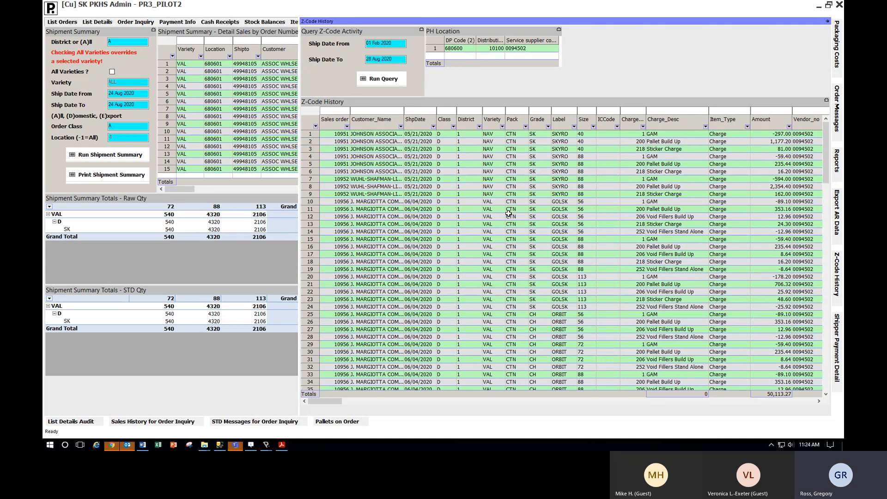
click(634, 111)
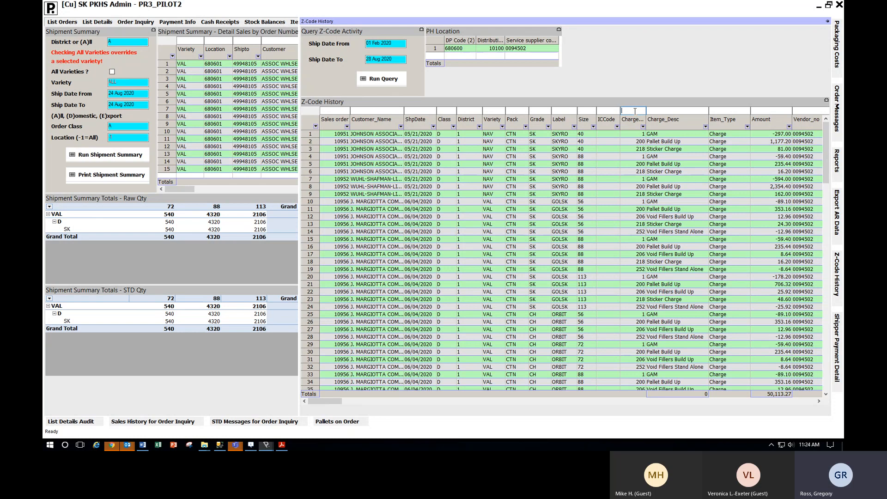
text(200)
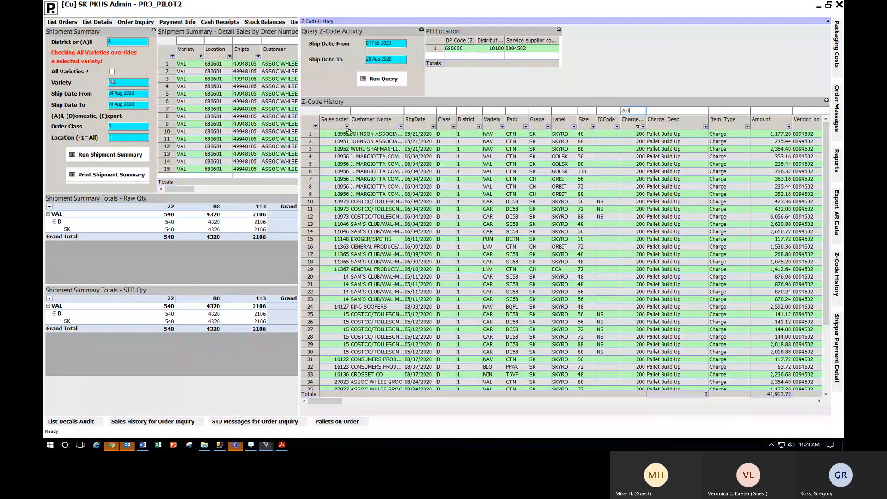
Copy the filtered Z-Code History columns from Sales order through Amount into a blank Excel workbook, starting at cell A1
click(334, 122)
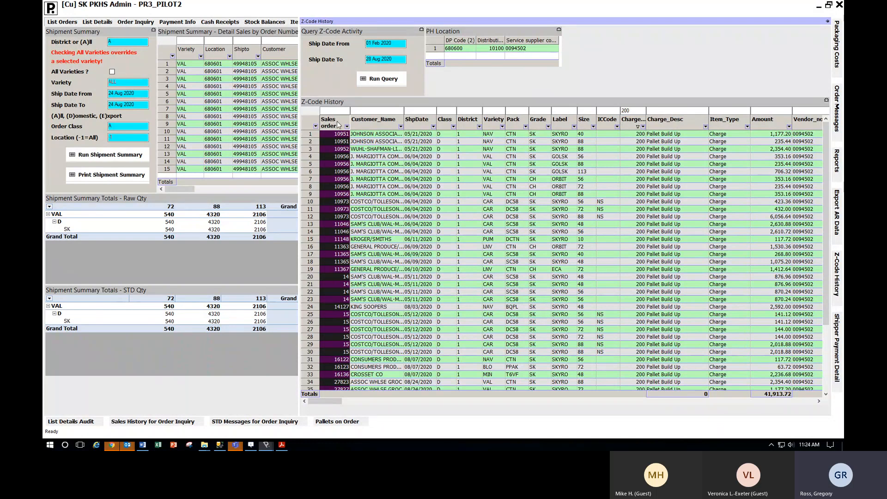
shift+click(774, 122)
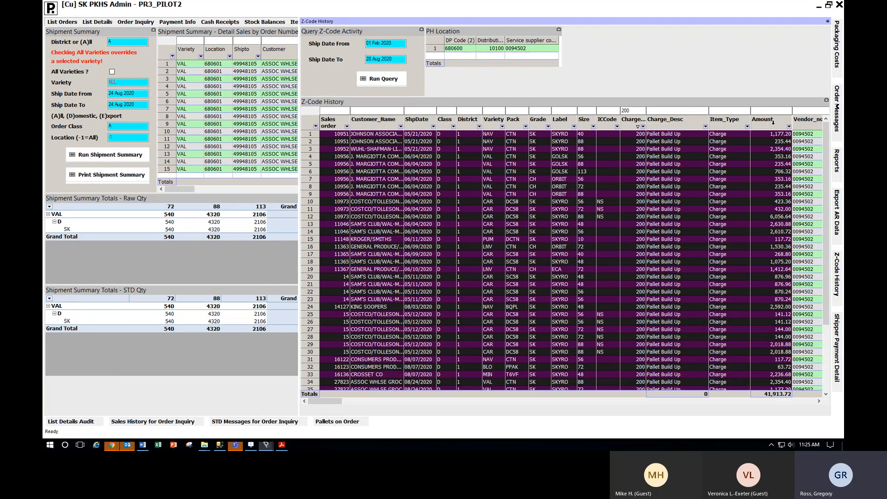
click(160, 445)
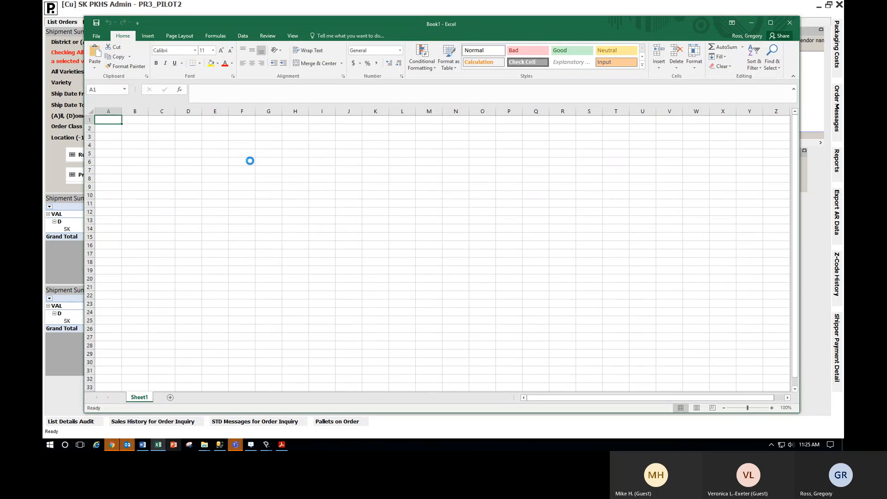
key(ctrl+v)
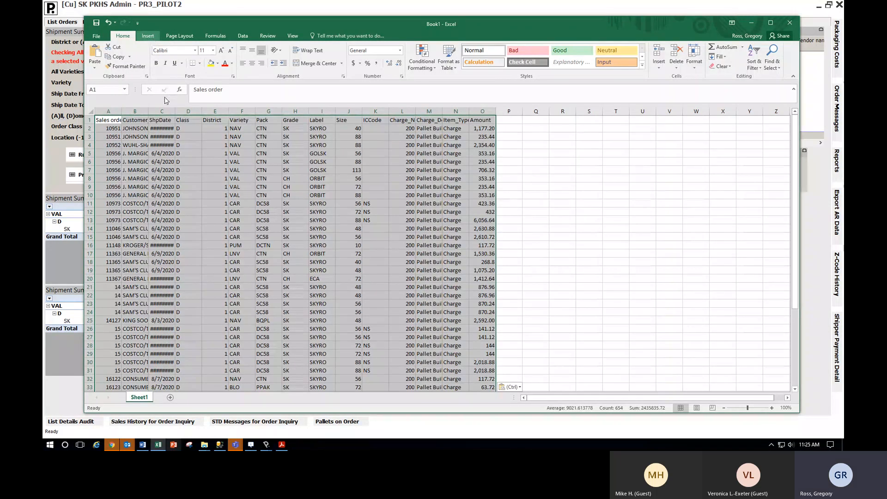
Create a PivotTable on a new worksheet from the pasted Z-Code History data
key(alt+n)
key(v)
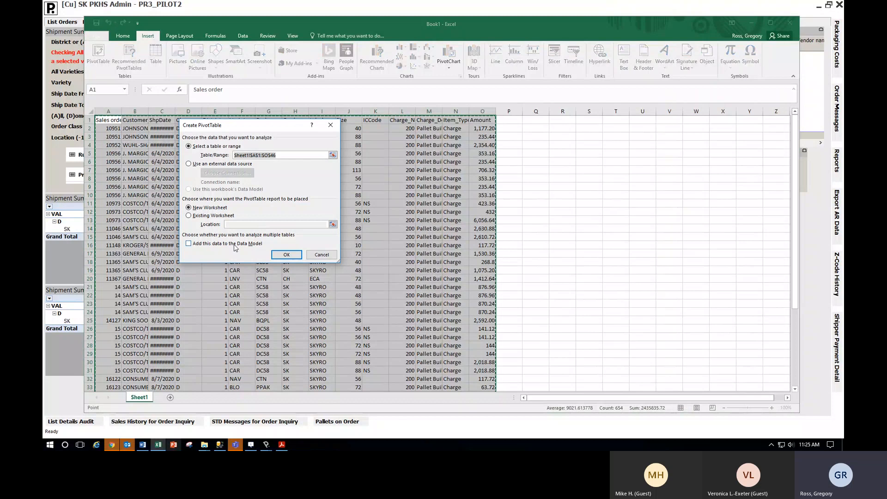
click(286, 254)
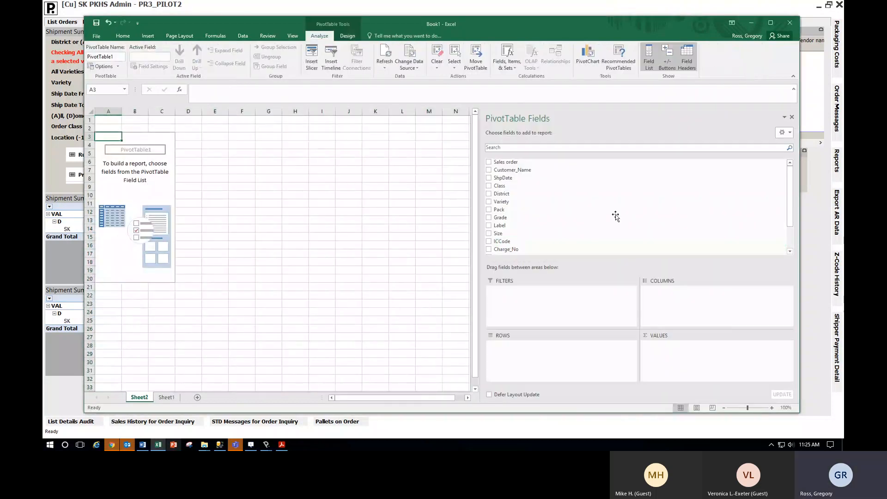
Set the PivotTable to sum Amount as values, with Charge_No and then Charge_Desc as rows
scroll(576, 242, down, 4)
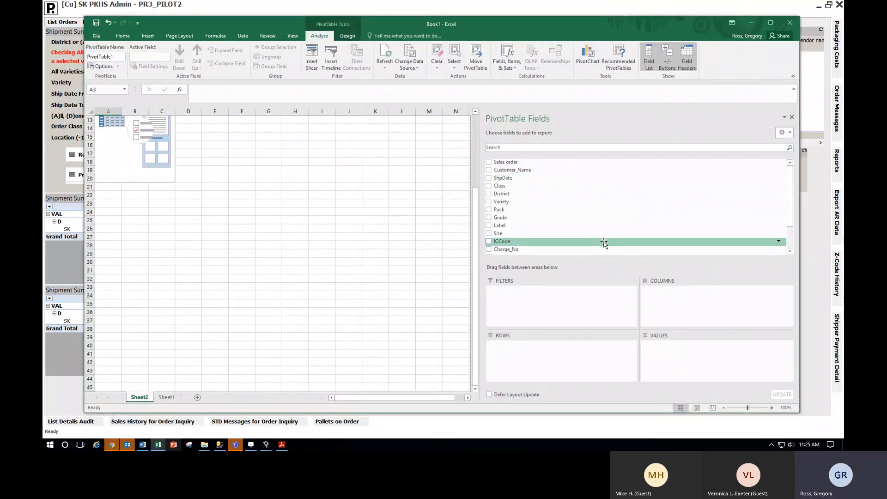
scroll(793, 244, down, 2)
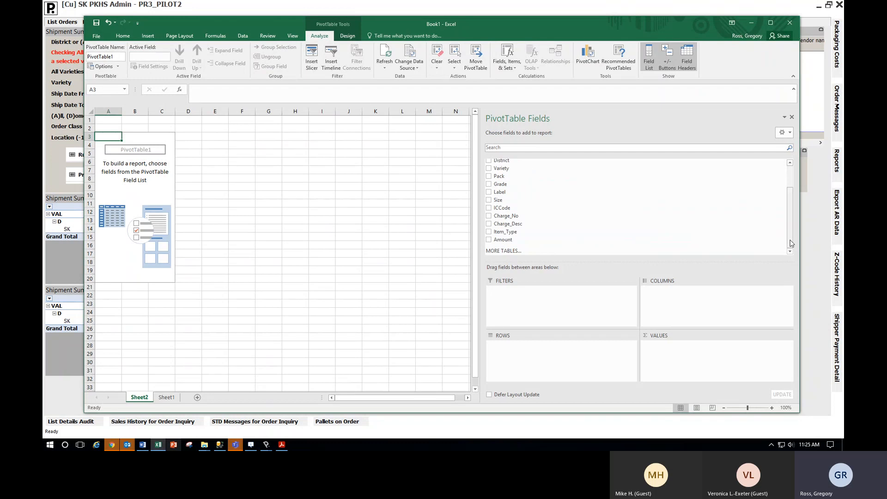
drag(555, 240, 705, 345)
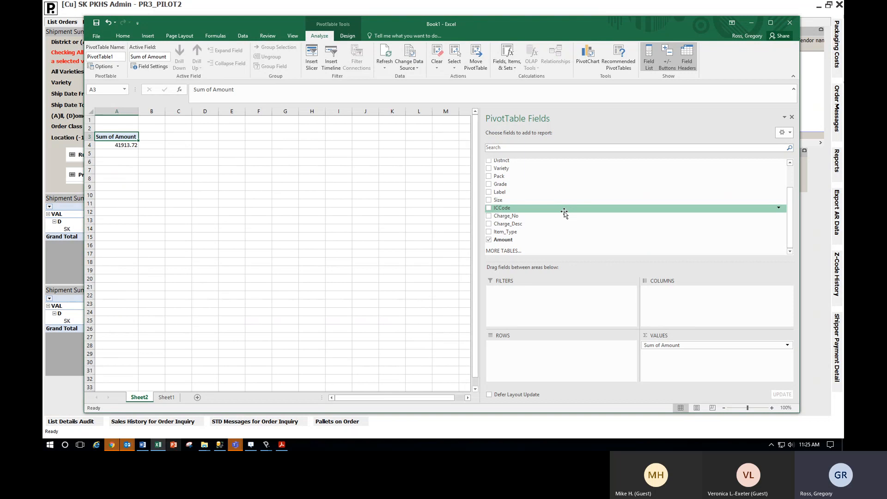
drag(554, 218, 536, 351)
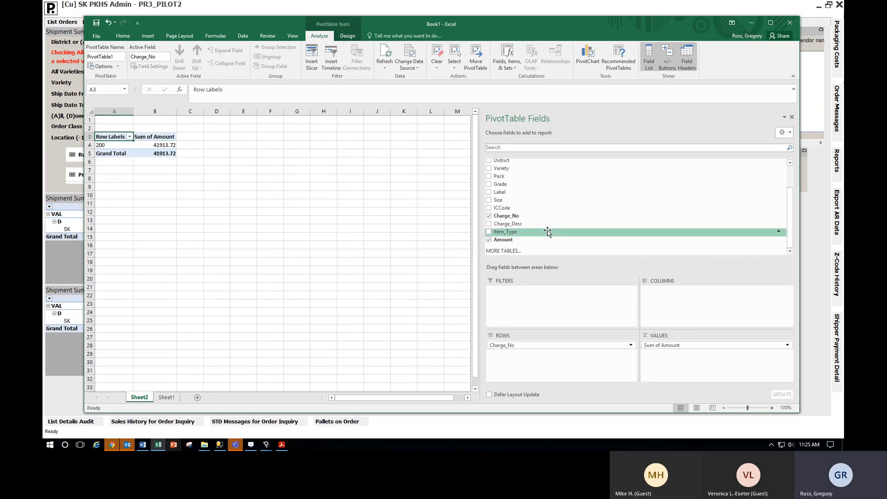
drag(528, 225, 583, 362)
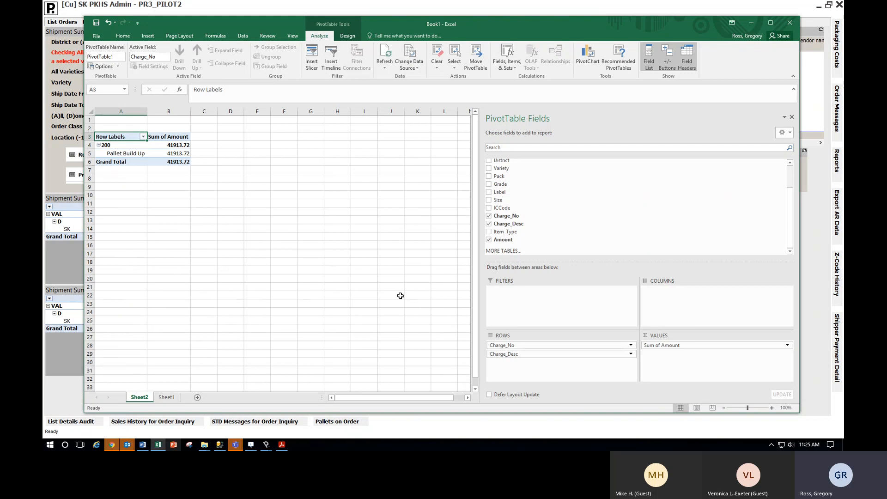
Switch back to Pr3 and copy the whole Z-Code History columns from Sales order through Amount
click(752, 23)
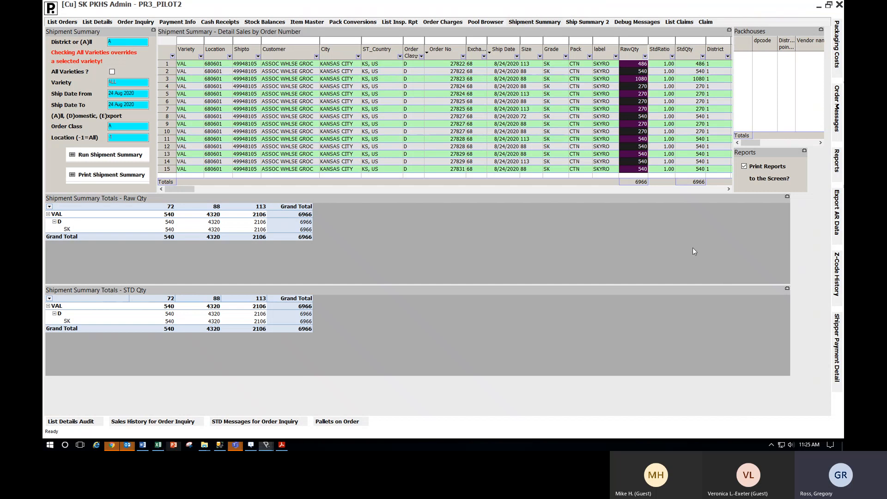
click(837, 275)
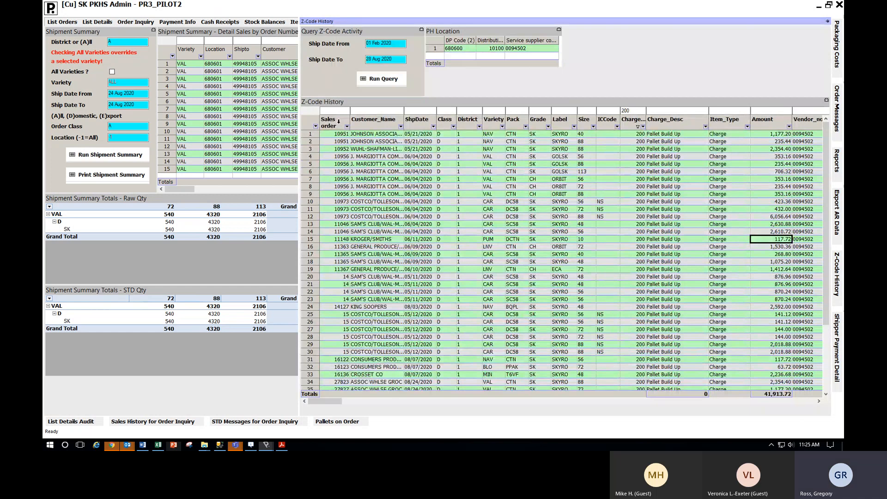
click(339, 122)
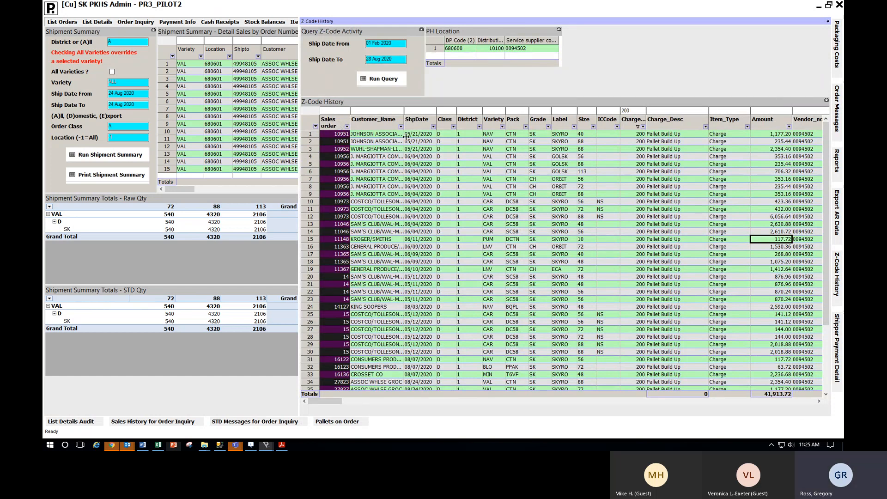
click(773, 121)
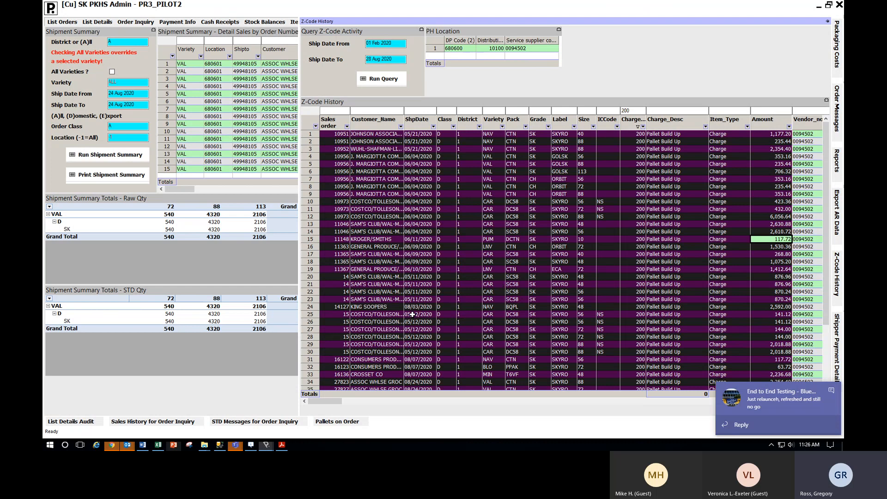
Switch to the Excel workbook and paste the copied columns into a new worksheet
click(158, 444)
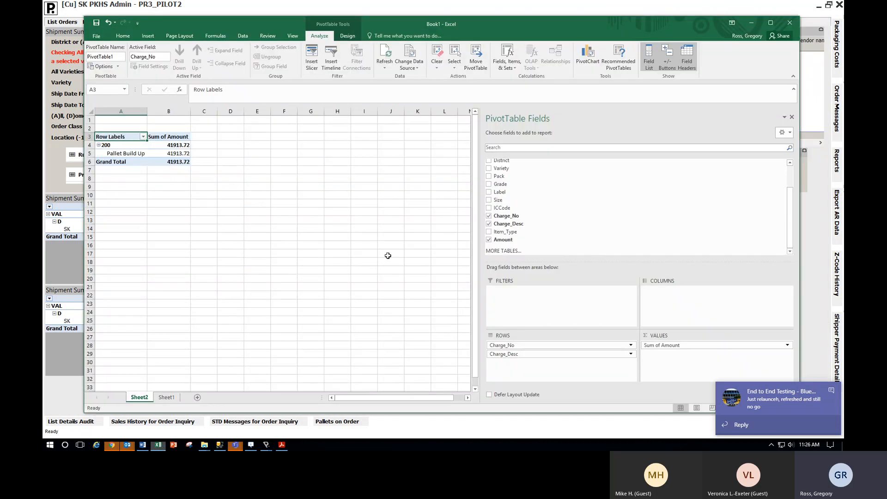
click(166, 397)
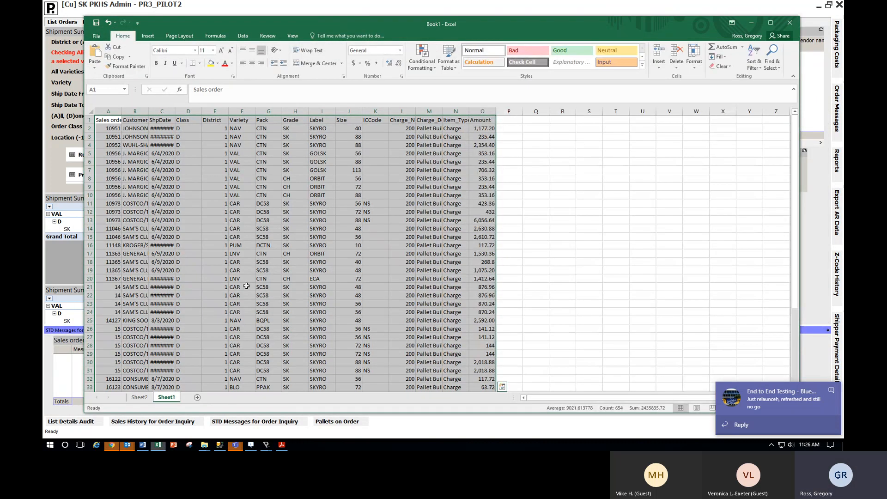
click(197, 398)
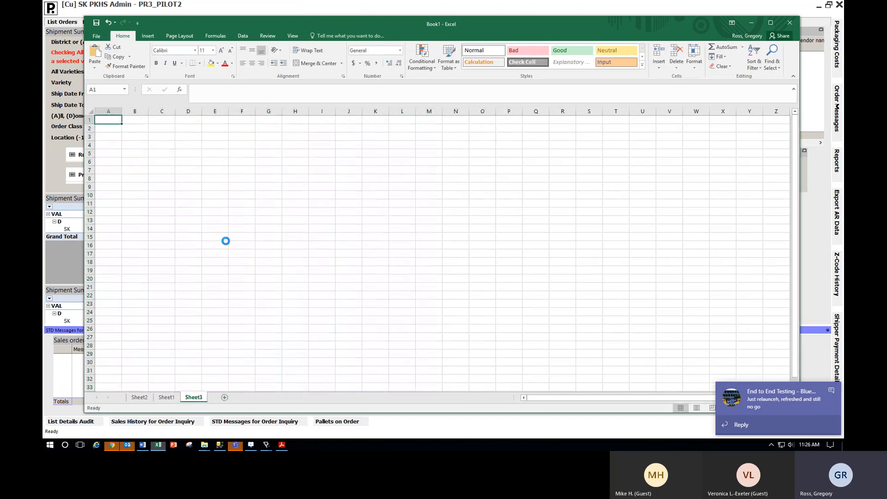
key(ctrl+v)
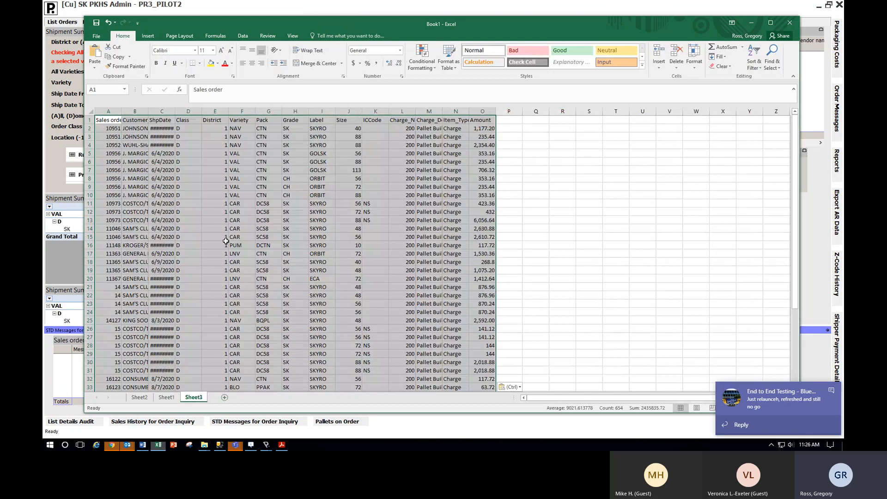
Return to Z-Code History in Pr3 and copy only the cells in rows 1 to 33 from Sales order through Amount
click(753, 23)
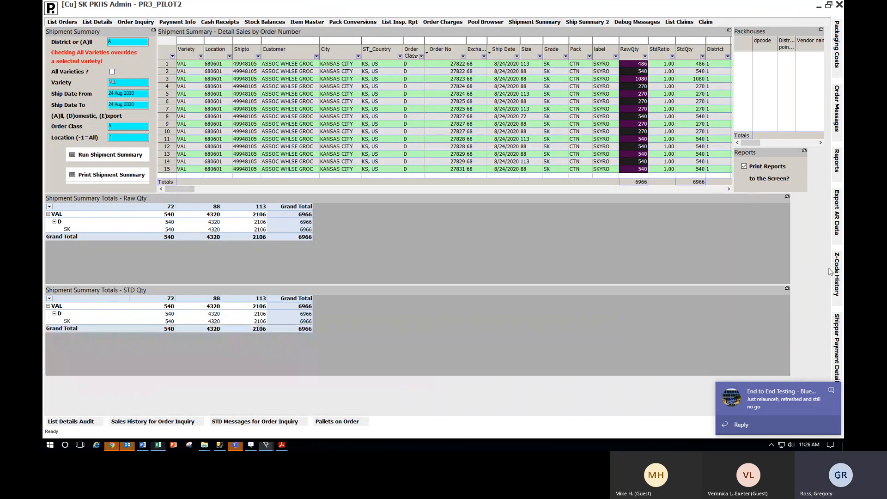
click(837, 276)
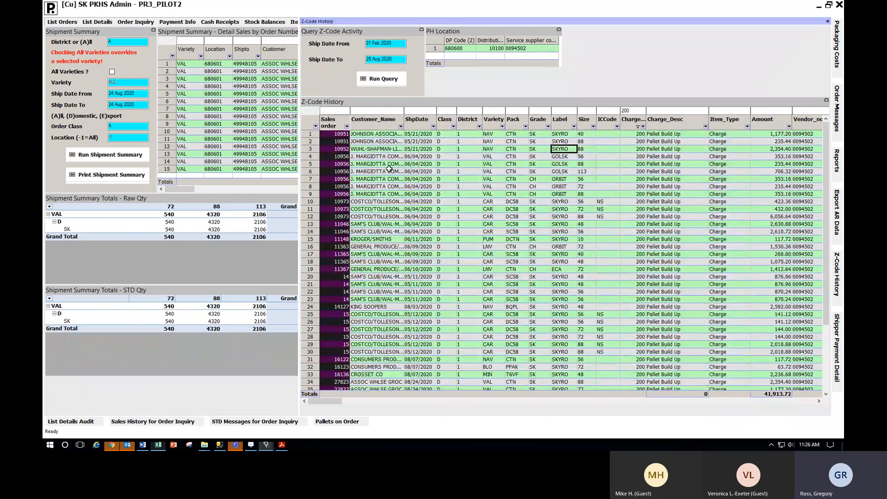
drag(344, 134, 790, 376)
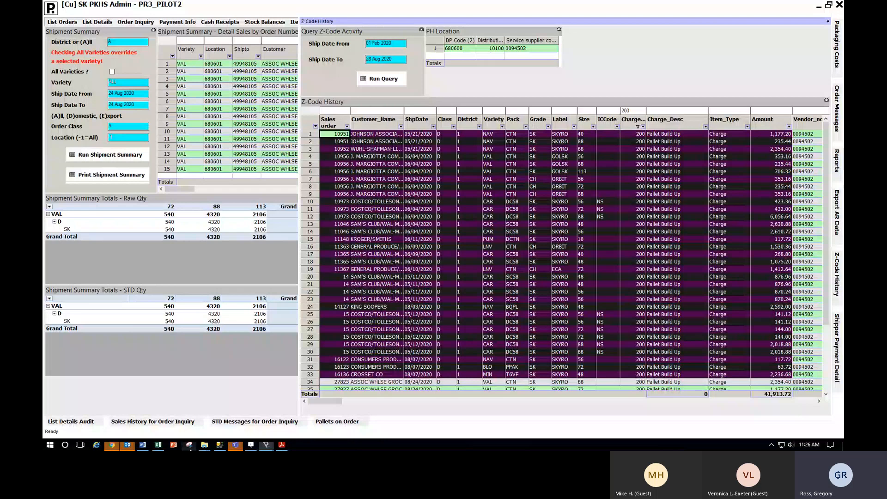
Paste the copied cell range into another new Excel worksheet and narrow column A
click(158, 445)
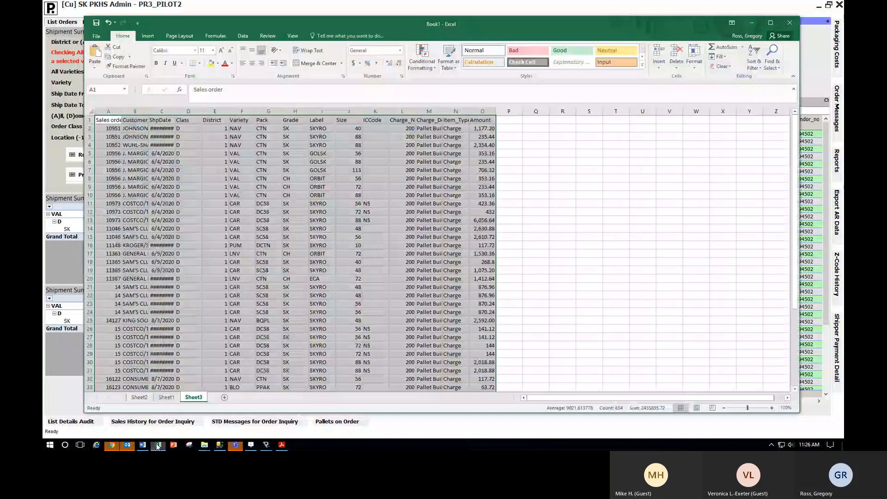
click(225, 398)
key(ctrl+v)
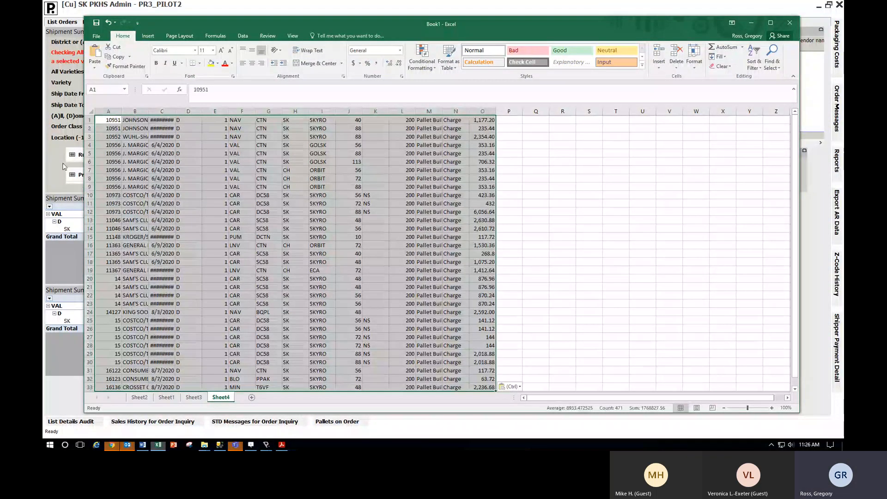
drag(120, 108, 111, 109)
click(204, 213)
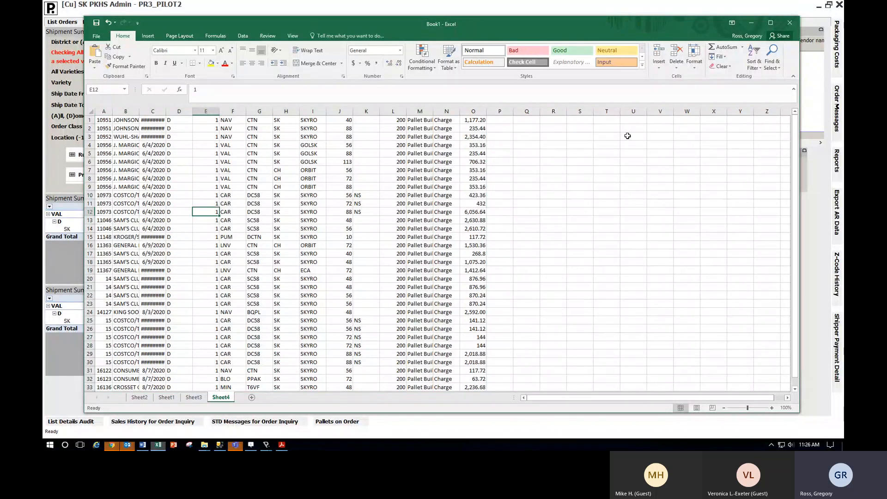
Switch back to the Z-Code History list in Pr3 and clear the cell selection
click(751, 23)
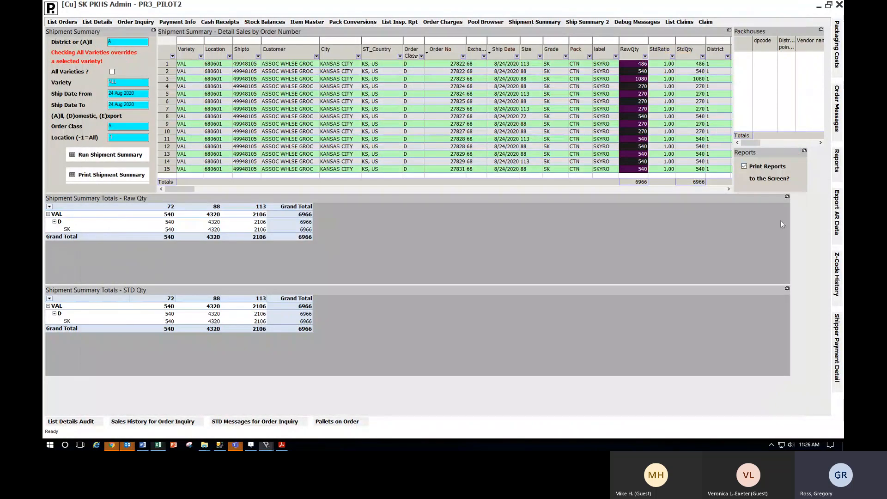
mouse_move(835, 274)
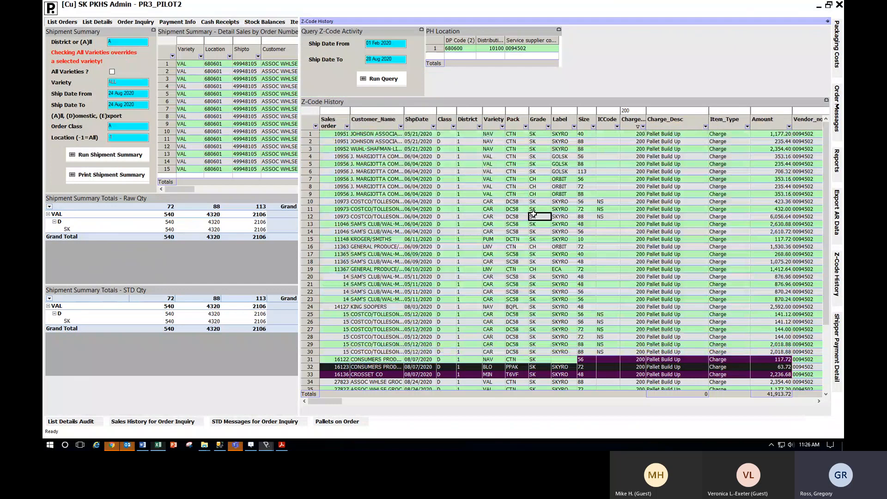
click(532, 216)
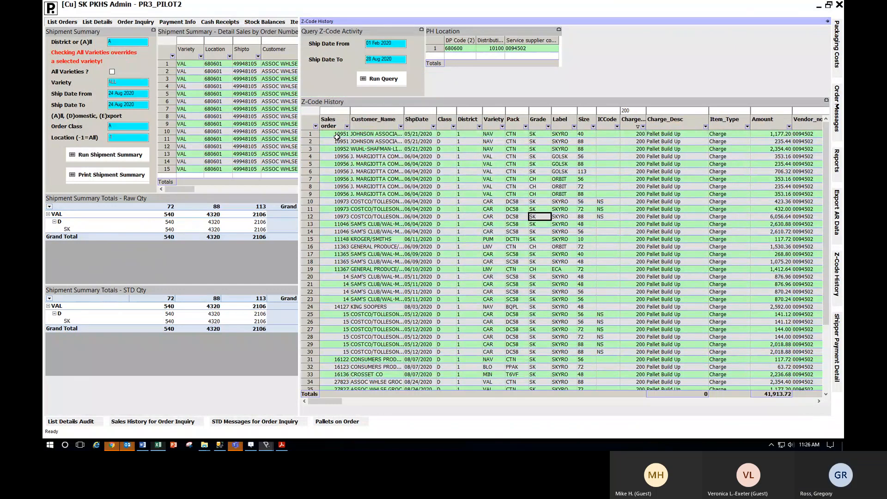
click(333, 120)
drag(333, 121, 451, 121)
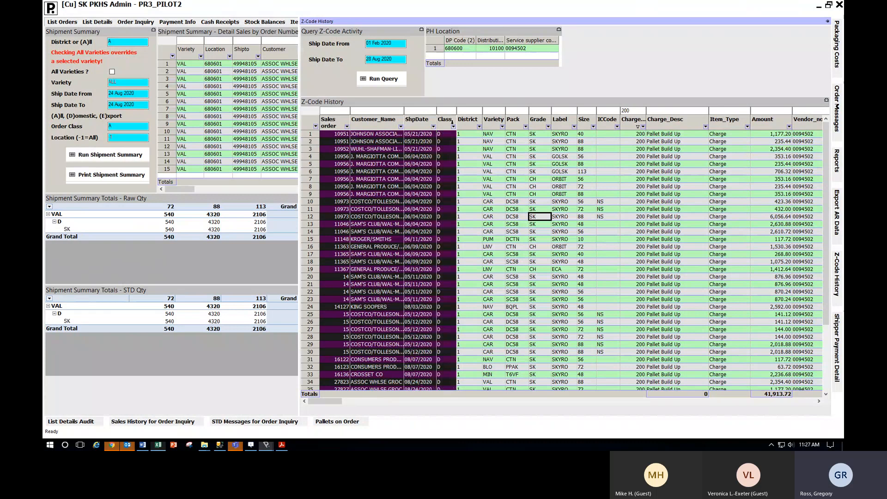
click(479, 179)
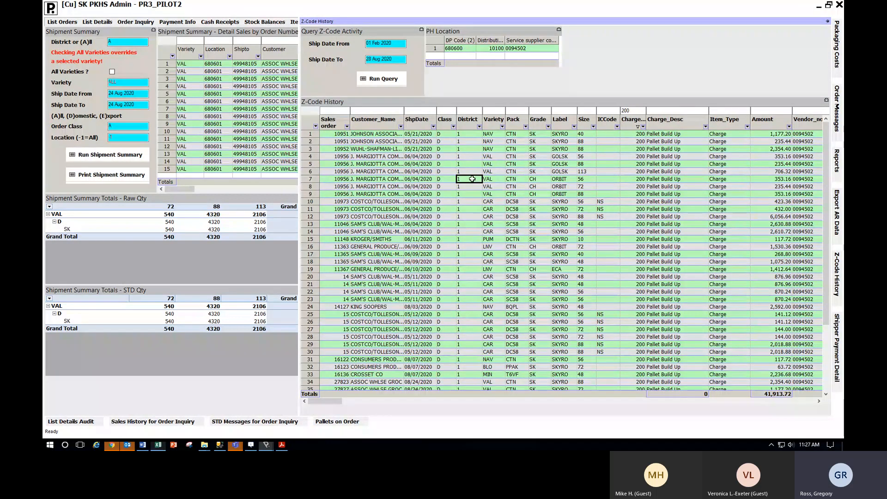
Select all Z-Code History columns from Sales order through Amount and copy them
click(331, 121)
drag(331, 121, 362, 120)
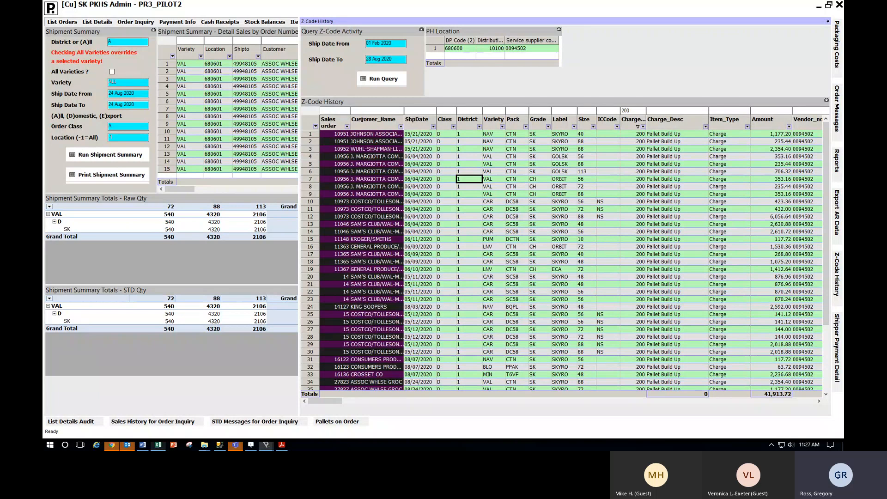
drag(415, 120, 767, 127)
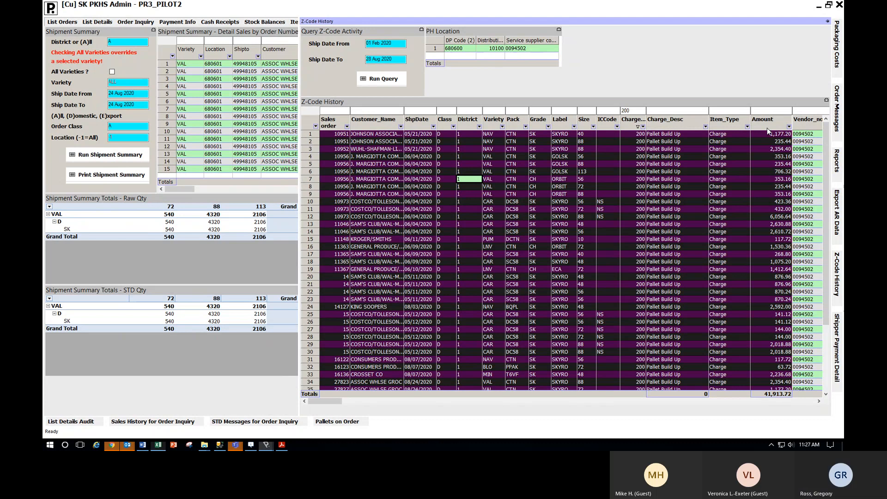
right_click(665, 170)
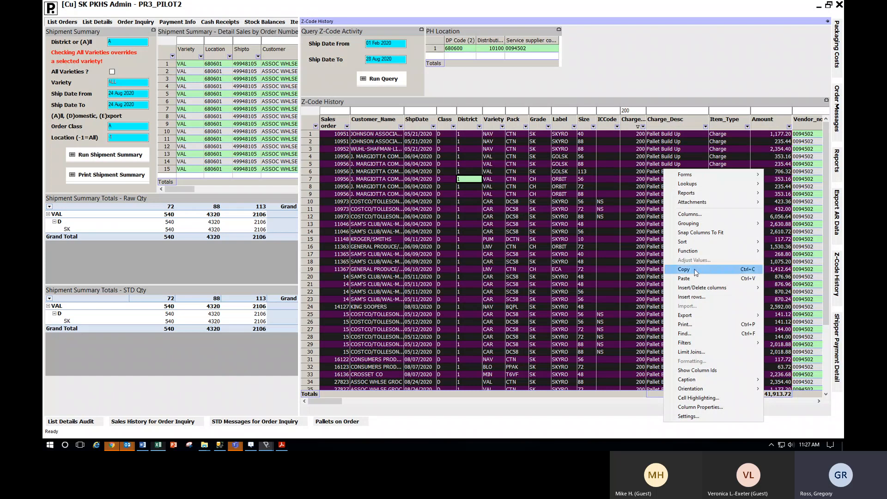
click(684, 270)
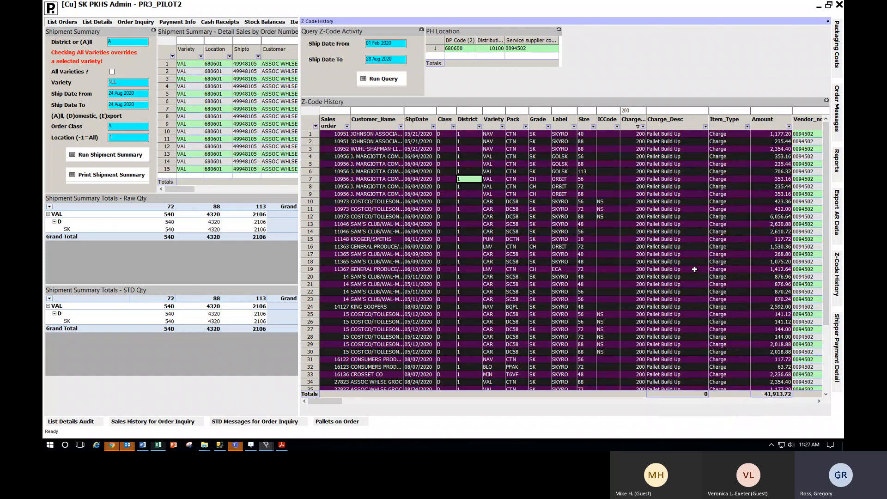
Paste the copied columns as Unicode Text at cell A1 of a new Excel worksheet and autofit all column widths
click(158, 446)
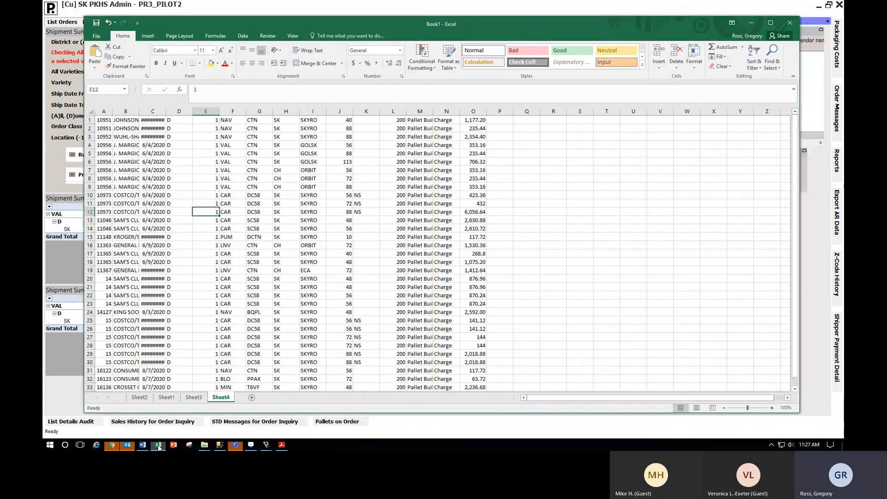
click(252, 398)
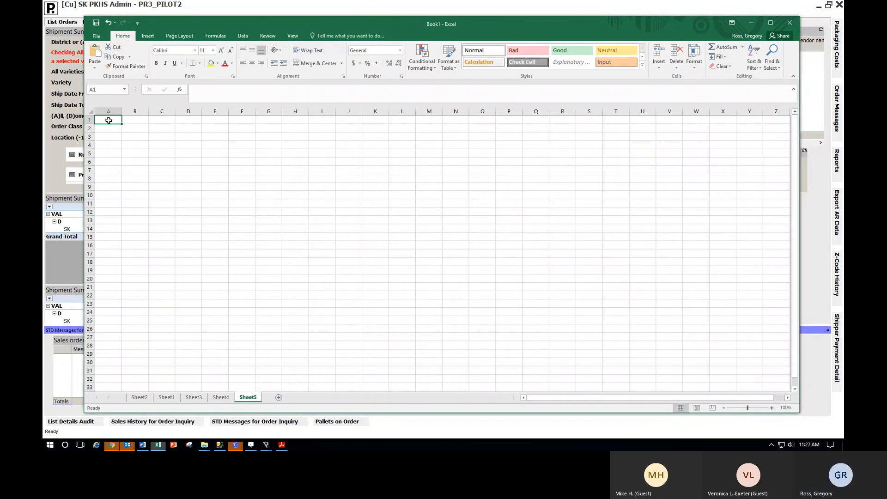
right_click(109, 121)
click(141, 168)
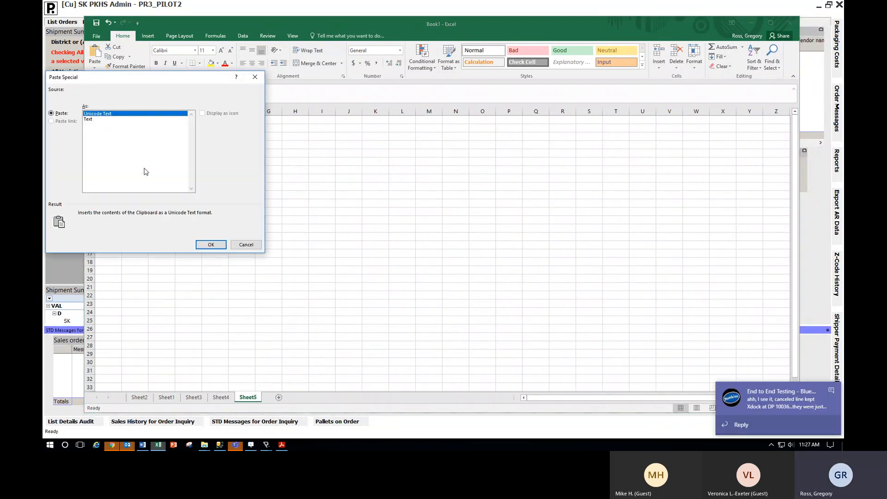
click(208, 244)
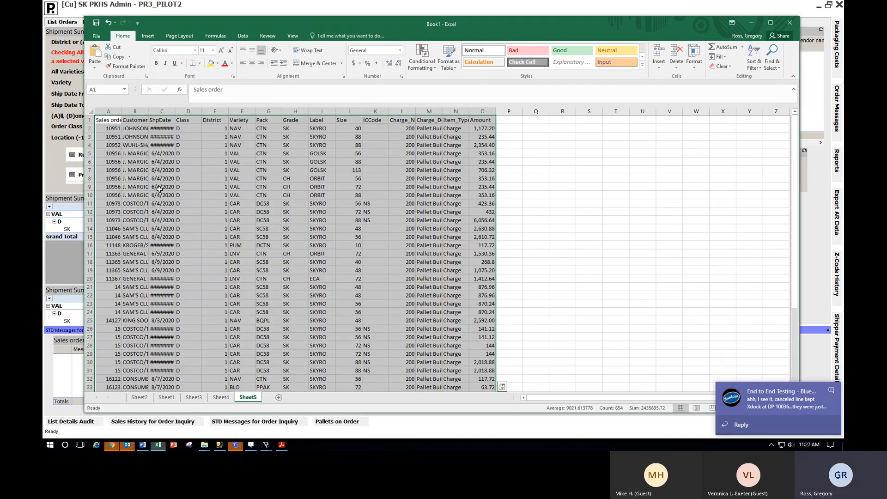
click(92, 114)
double_click(121, 111)
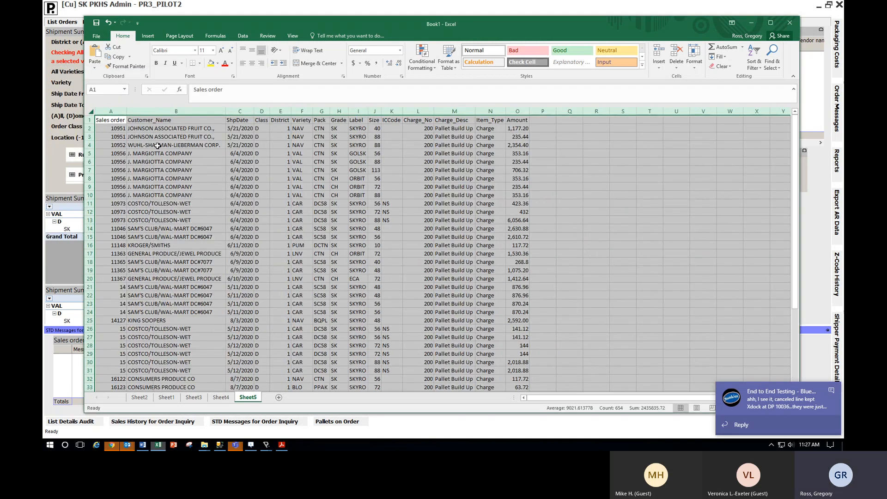
Clear the selection of the pasted data in the Excel worksheet and minimize the workbook to return to Pr3
click(176, 144)
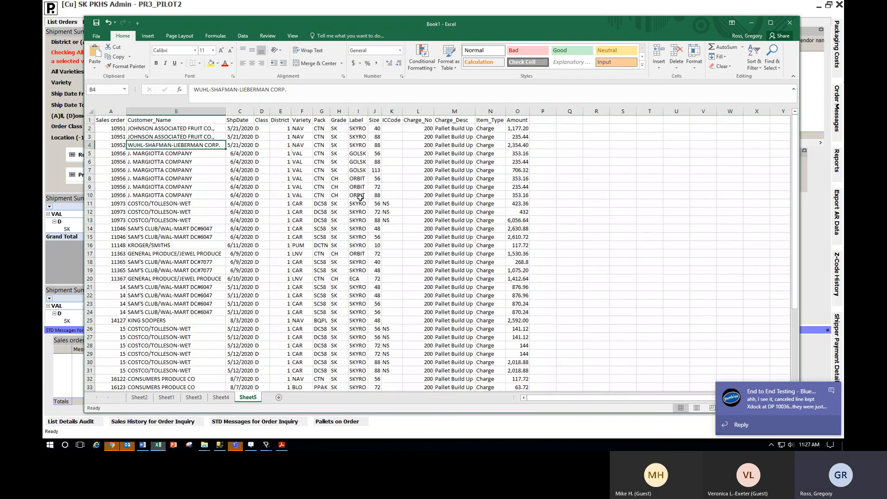
click(354, 160)
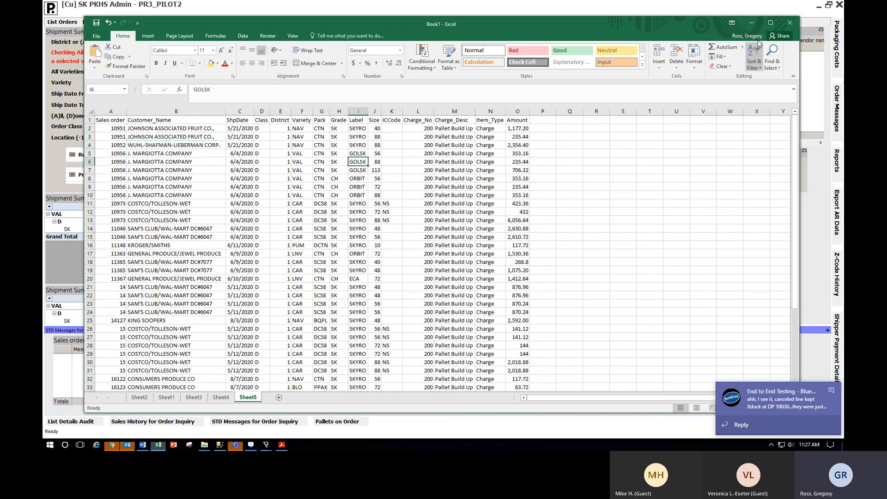
click(751, 23)
Reopen Z-Code History, select the columns from Sales order through Grade, and clear the selection again
click(840, 289)
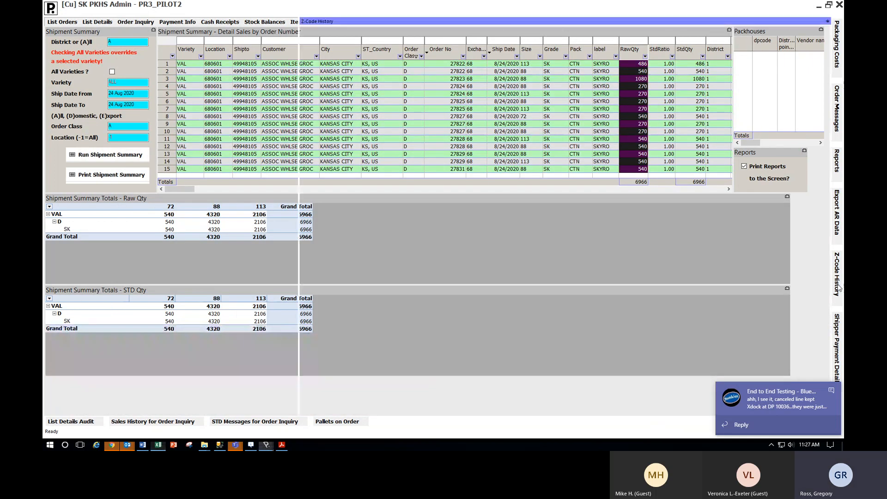
click(699, 249)
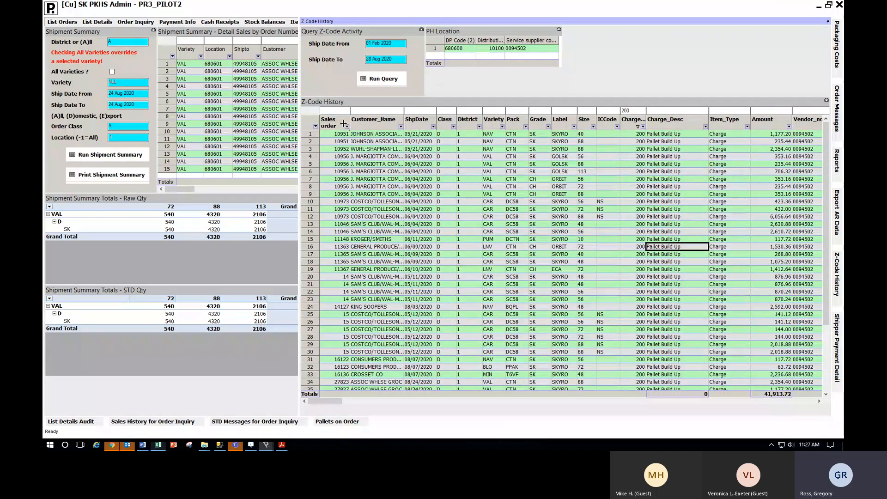
drag(343, 111, 550, 107)
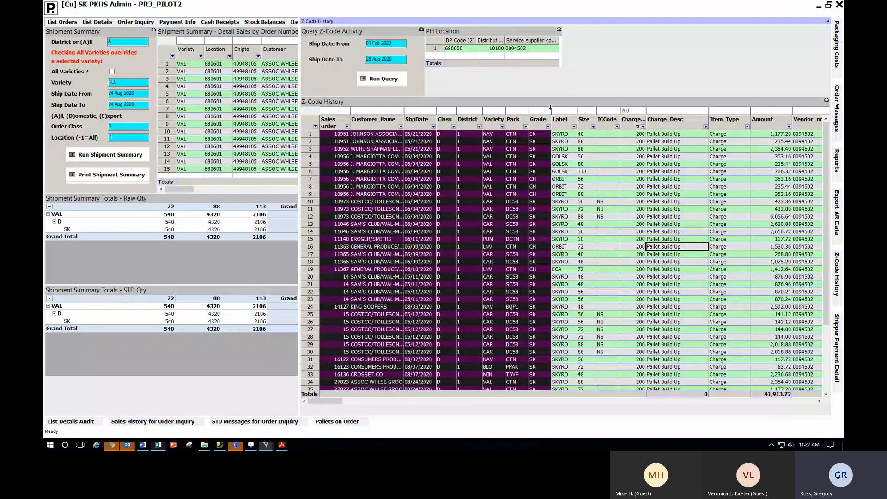
click(583, 181)
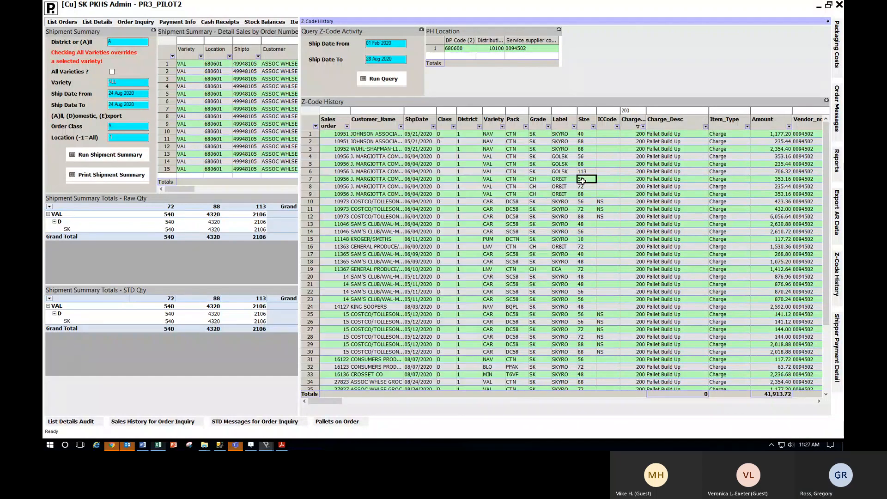
Leave Z-Code History and review the identified needs in the Word agenda document before returning to Pr3
click(275, 134)
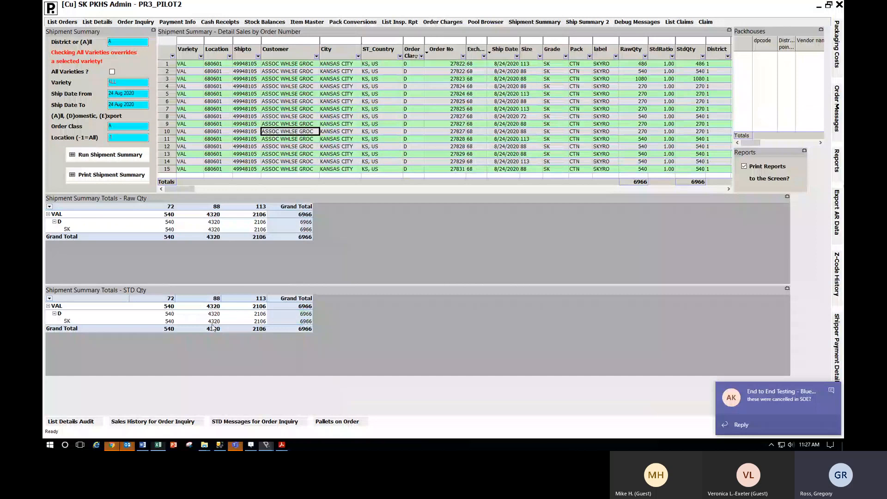
click(143, 445)
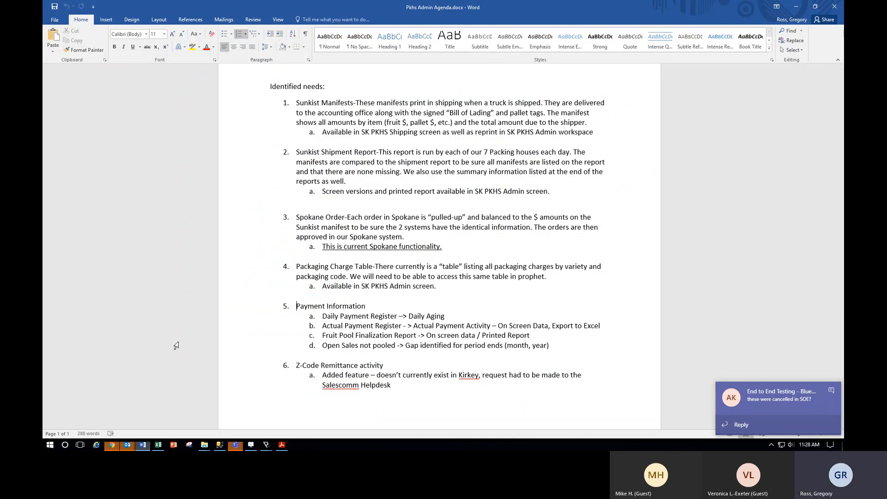
click(797, 10)
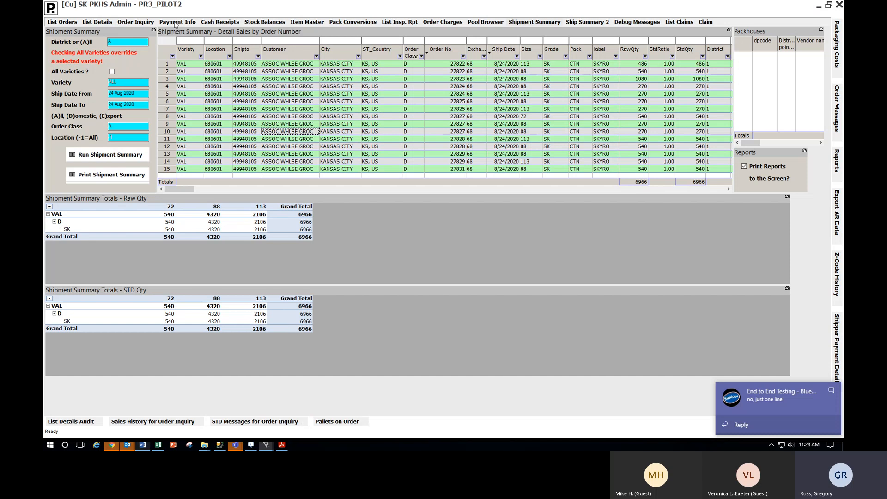
Go to Payment Info, load the AR aging list, and dismiss the chat notification covering the workspace
click(176, 23)
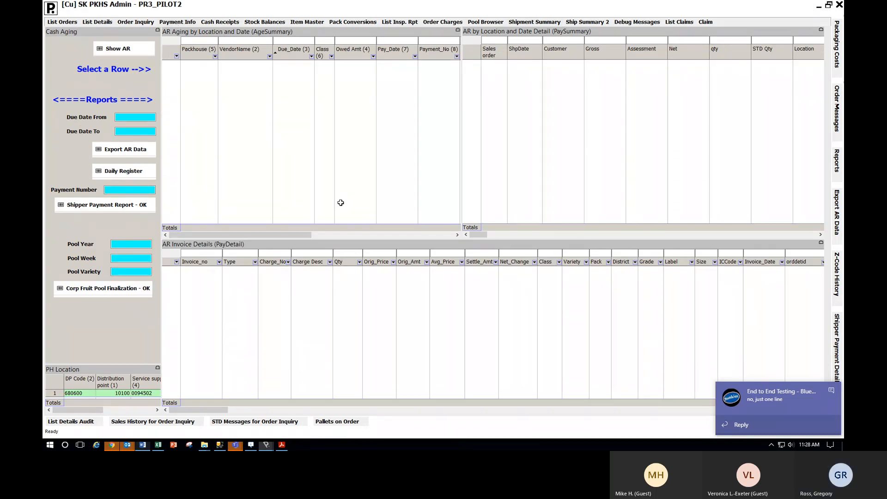
click(120, 49)
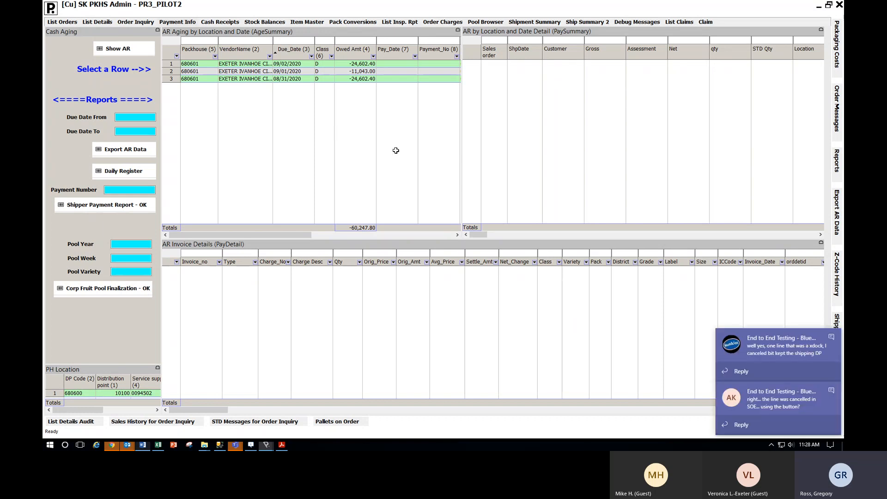
click(829, 339)
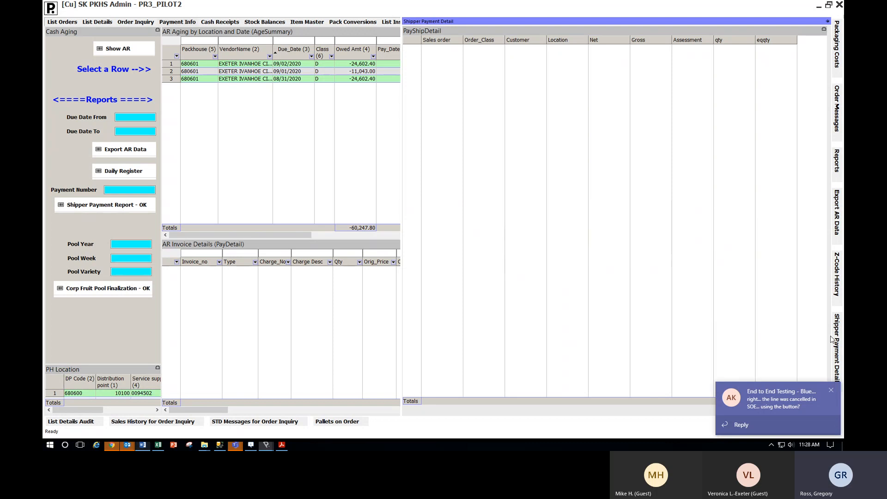
click(831, 391)
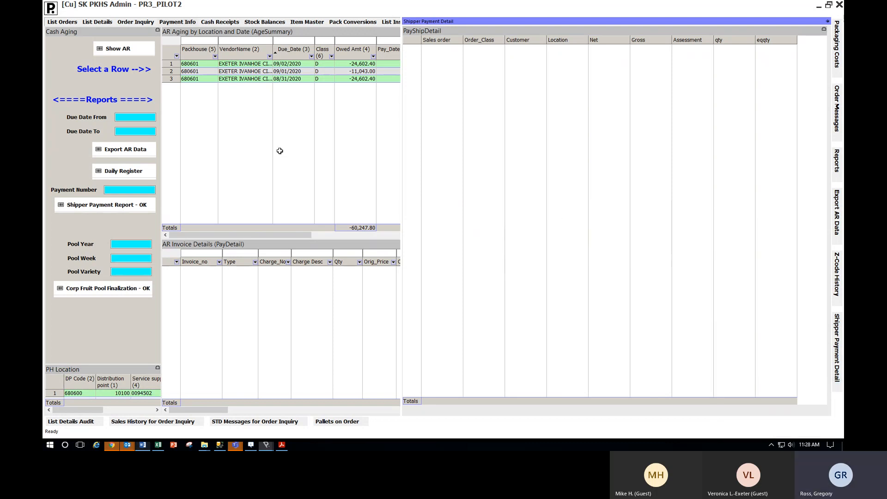
Browse the AR Aging rows from due date 08/31/2020 up to 09/02/2020 to view their order details
click(196, 78)
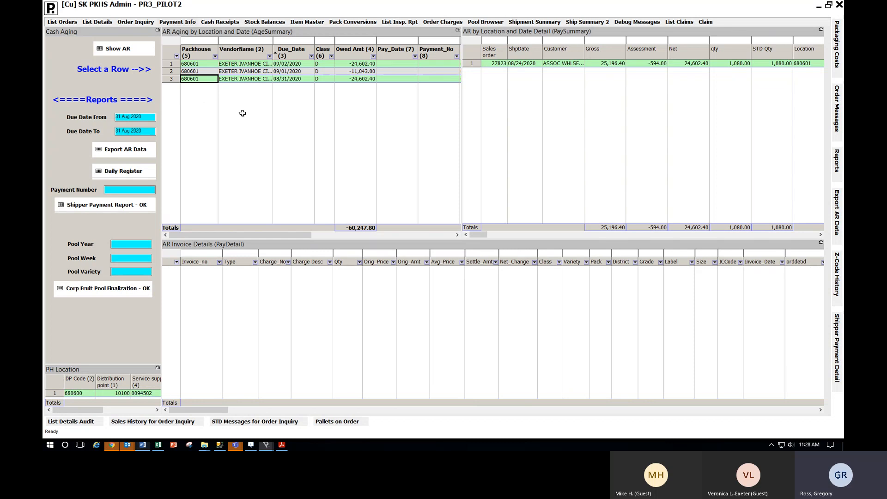
click(294, 79)
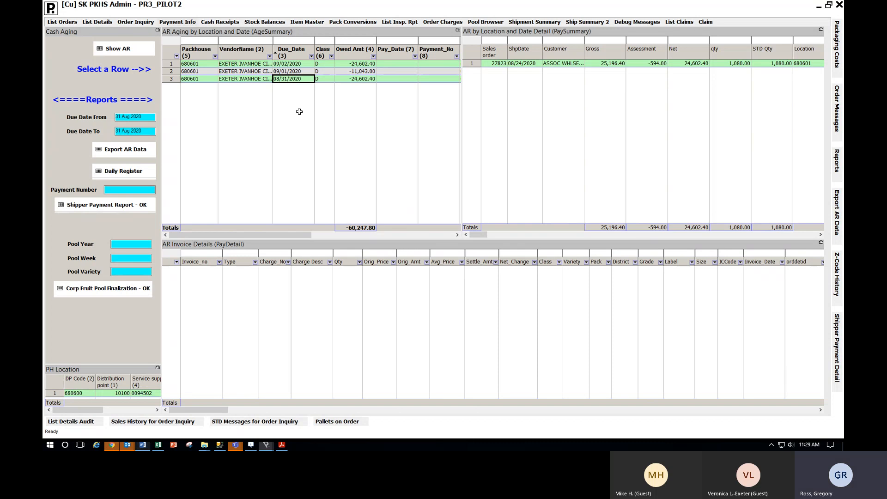
key(Up)
key(Up)
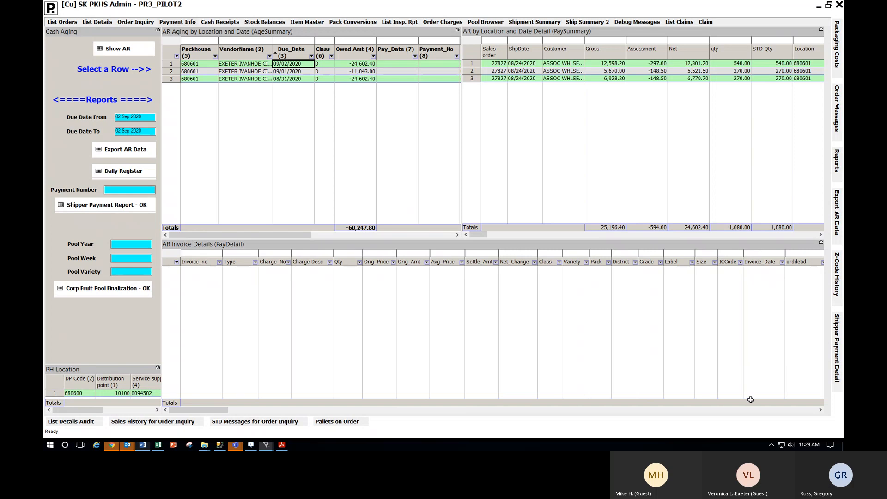
Consult the Windows calendar for September 2020 and go back to August 2020 to compare the due dates
click(817, 445)
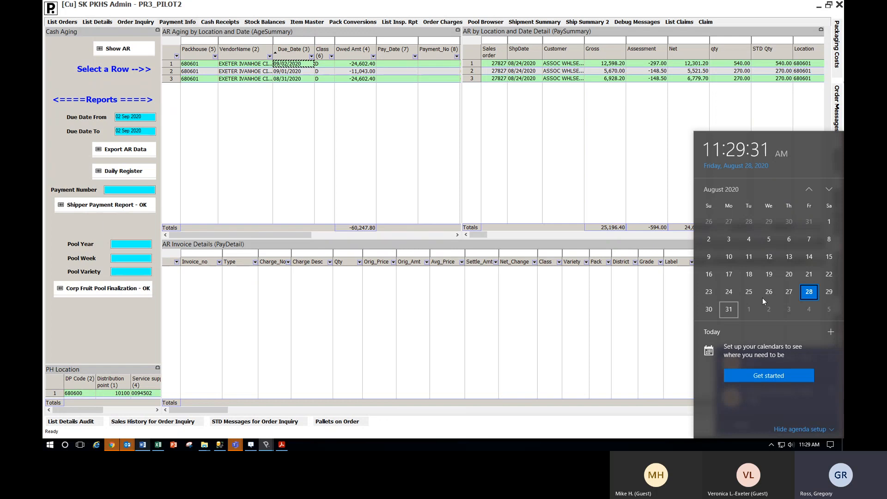
click(827, 188)
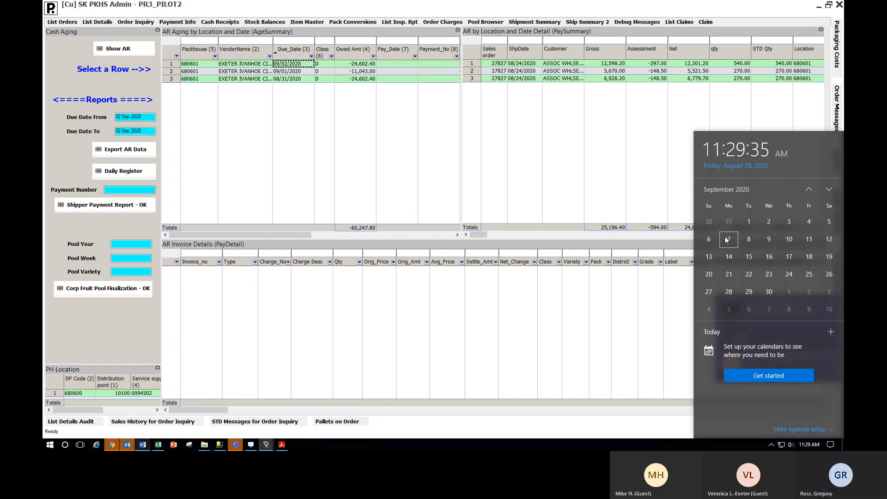
click(809, 188)
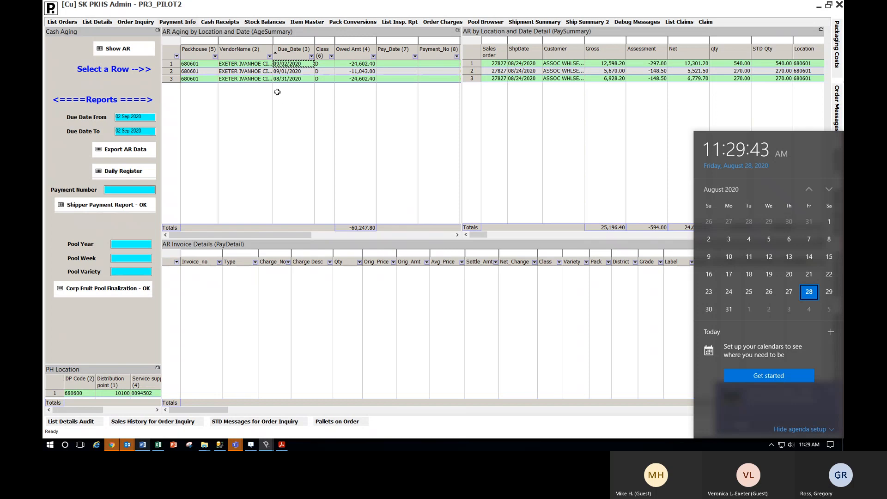
Drill into the 08/31/2020 aging row and its 08/24/2020 shipment to examine the AR invoice details
click(293, 78)
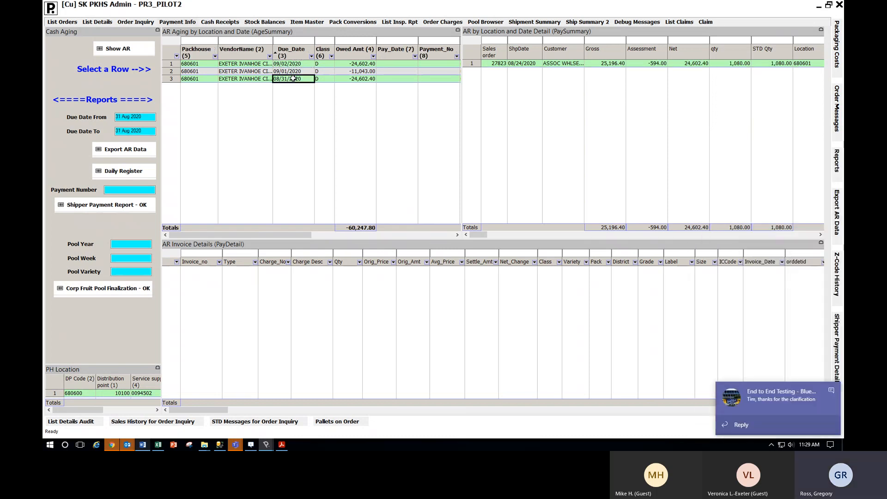
click(526, 64)
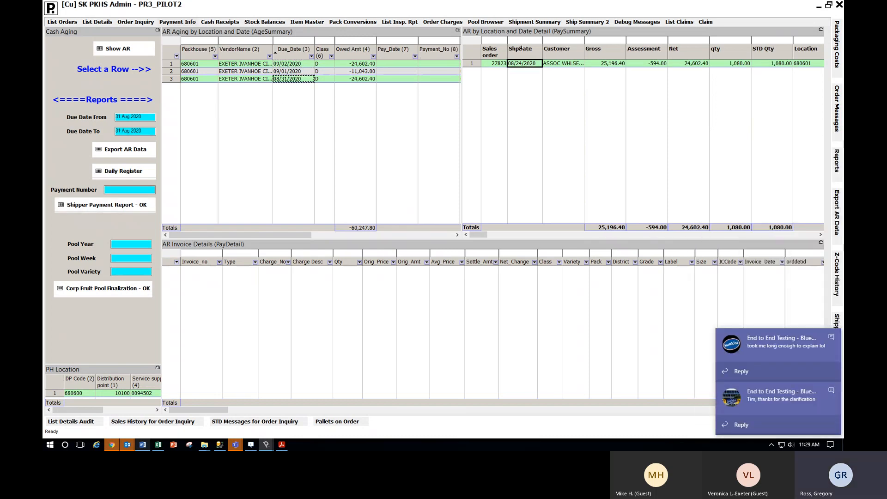
click(523, 65)
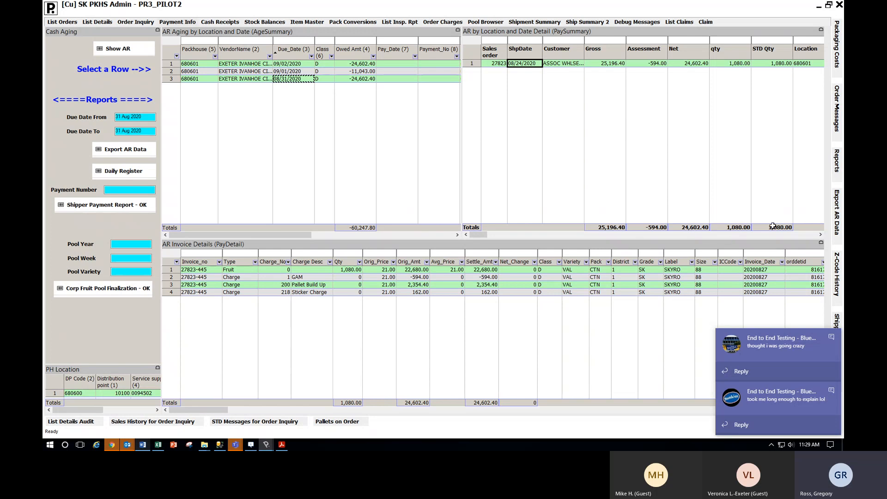
click(352, 271)
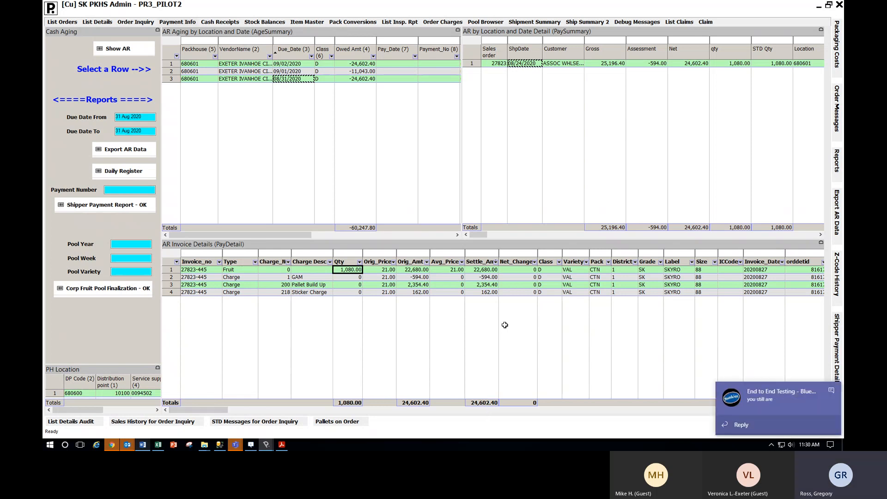
click(482, 277)
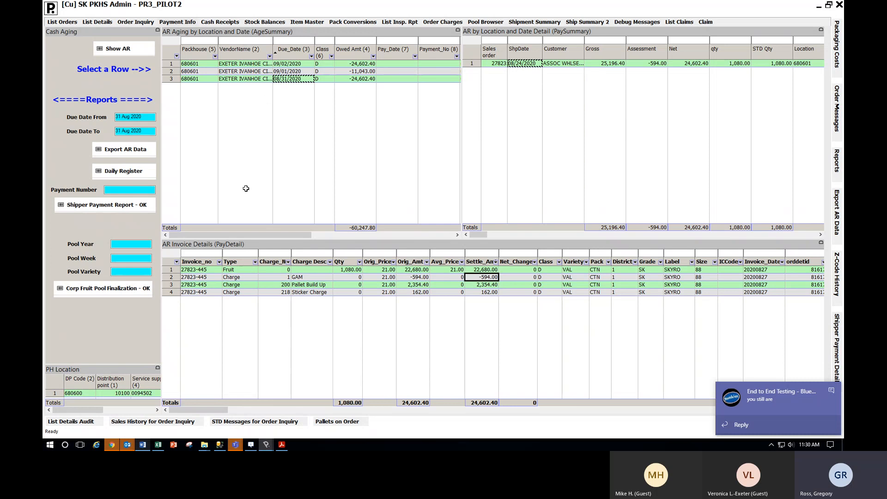
Generate the Daily Register report for the 08/31/2020 due date, review its second page, and return to Pr3
click(121, 172)
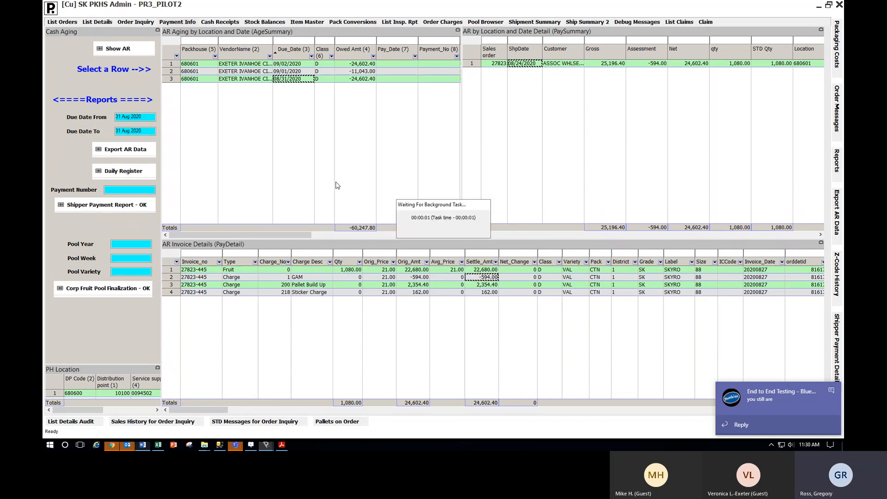
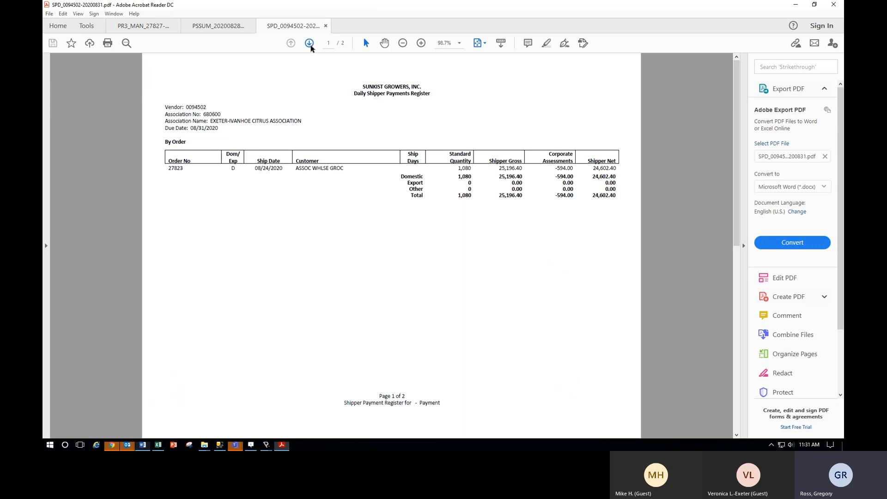
click(309, 43)
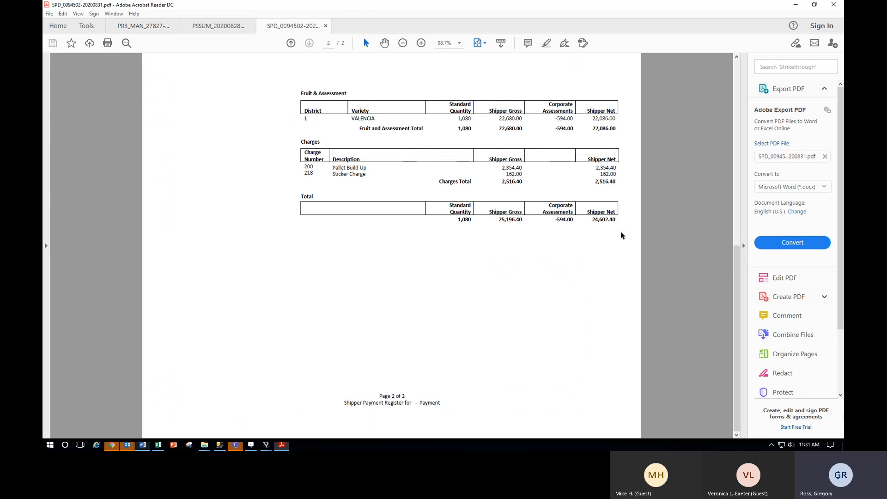
click(797, 4)
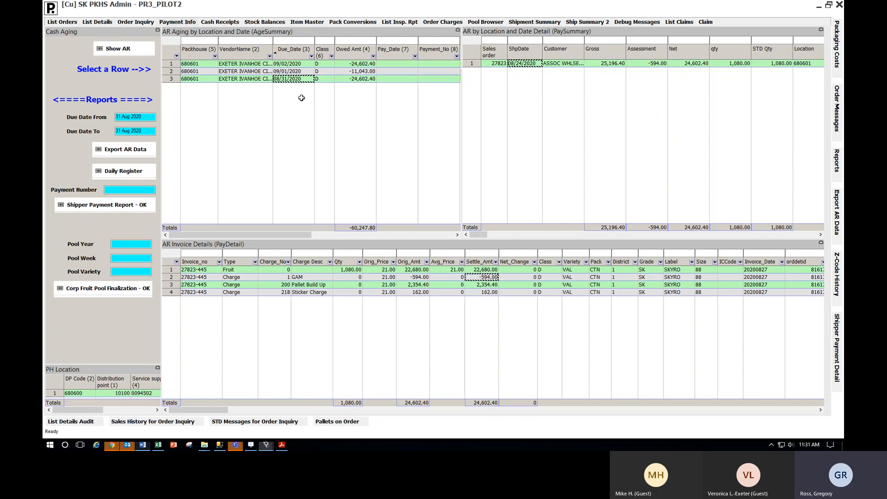
Look up Monday, September 7, 2020 in the Windows calendar
click(809, 443)
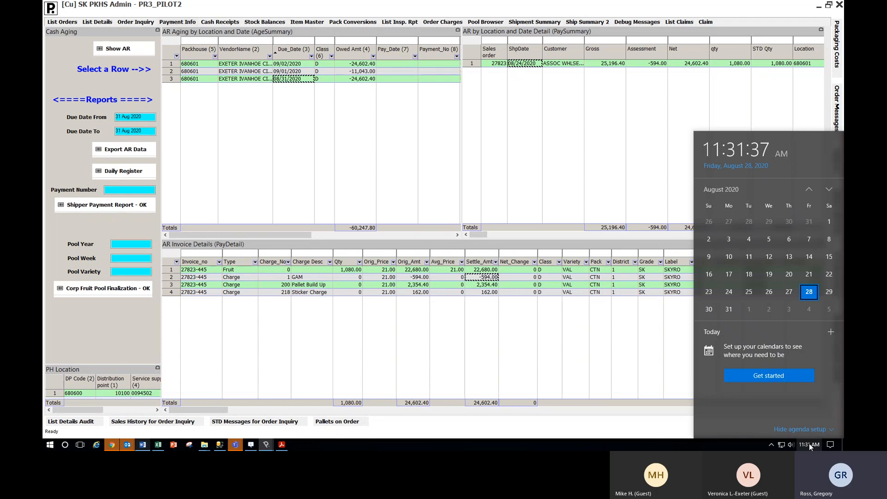
click(829, 189)
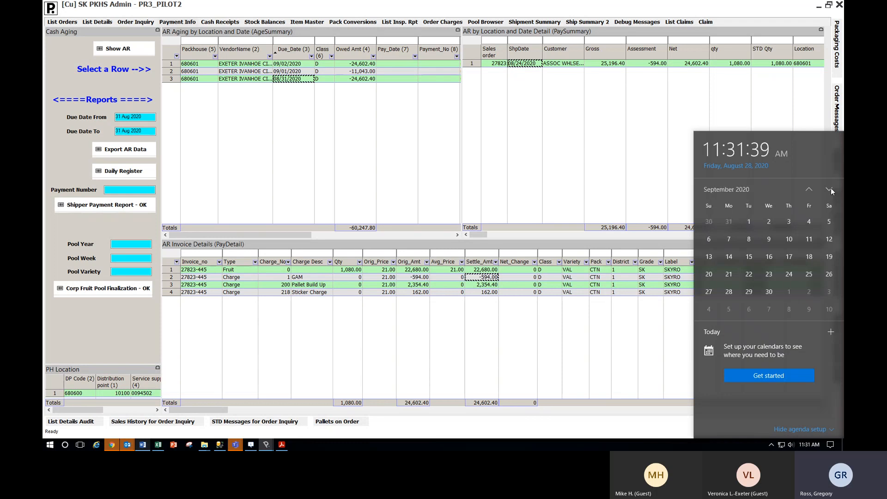
click(730, 239)
View the order details for the 09/01/2020 aging row and reload the AR aging list
click(361, 72)
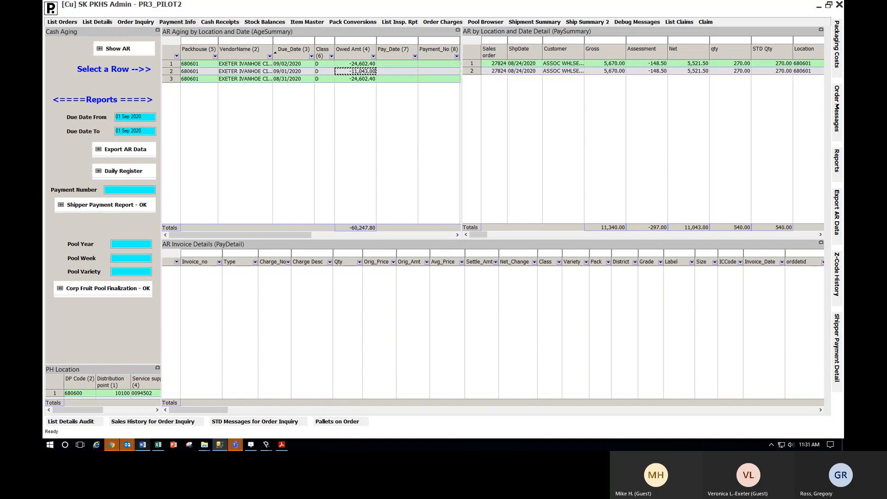
click(226, 135)
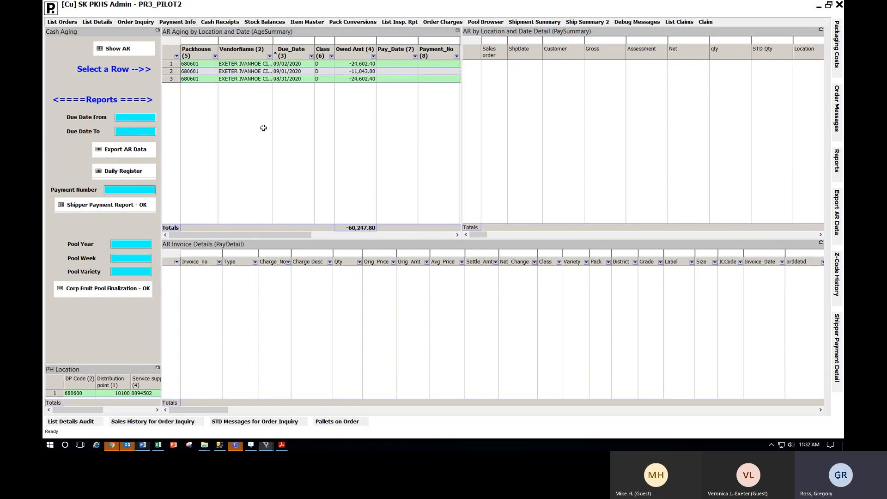
click(122, 50)
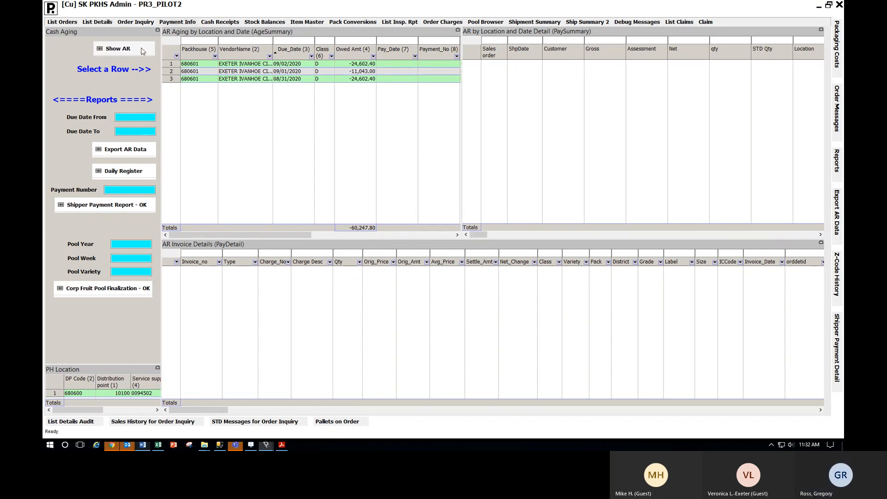
click(340, 72)
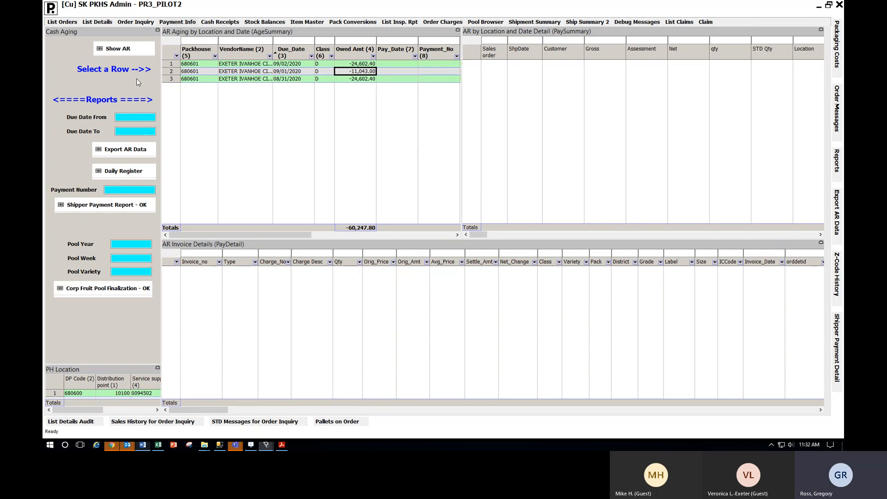
click(112, 48)
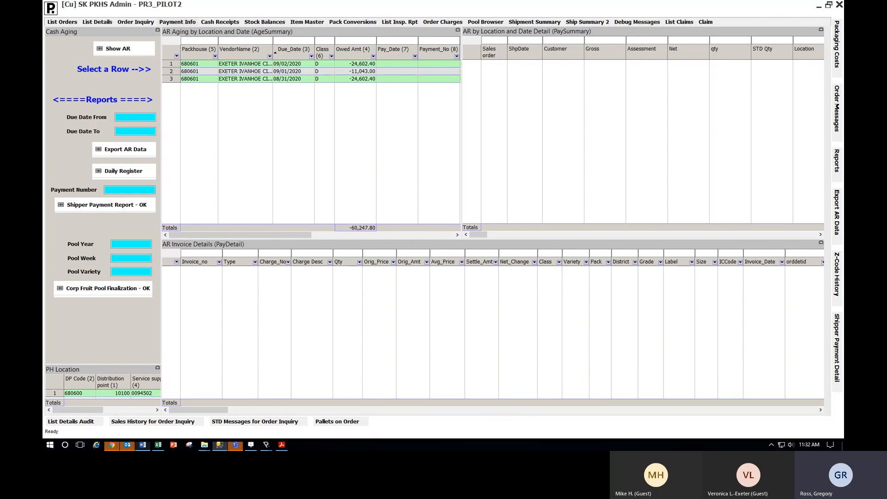
Reload the AR aging list and examine the order details and pay date of the 09/01/2020 row
click(129, 49)
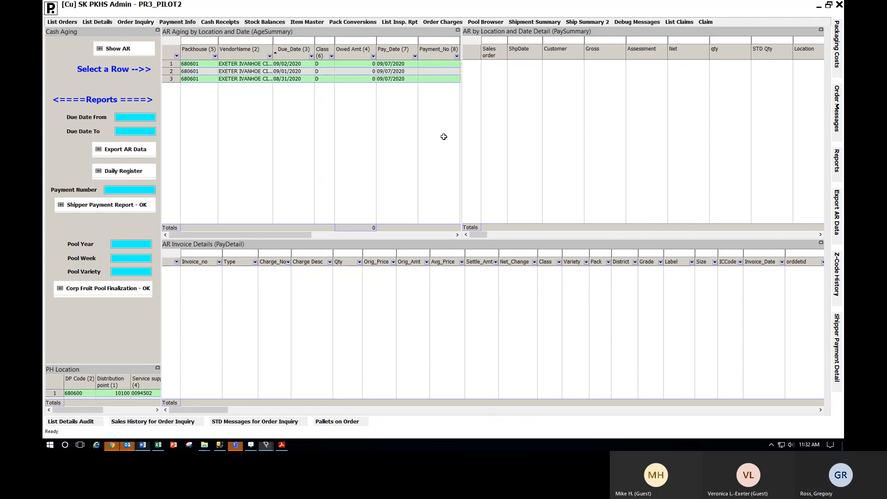
click(398, 70)
click(362, 236)
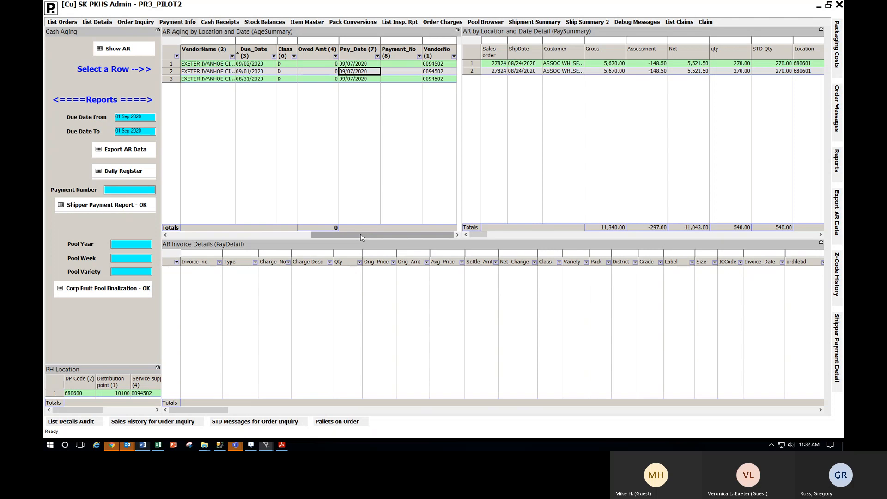
drag(360, 234, 220, 235)
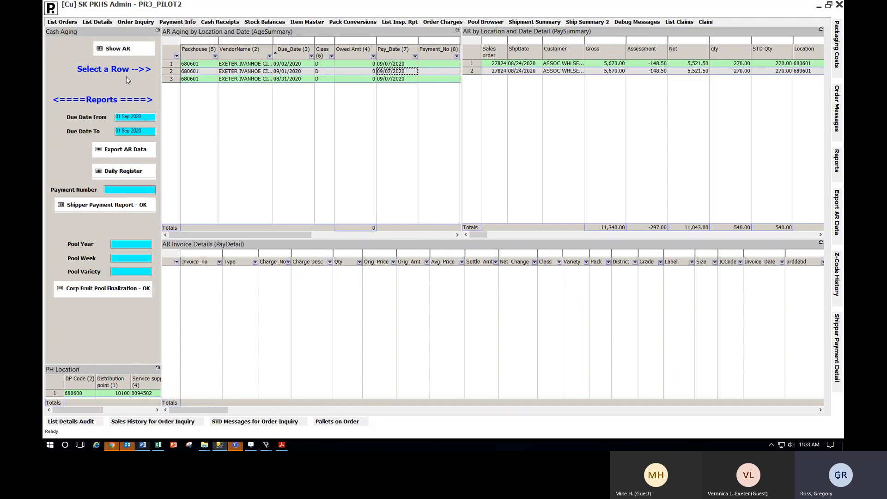
click(122, 49)
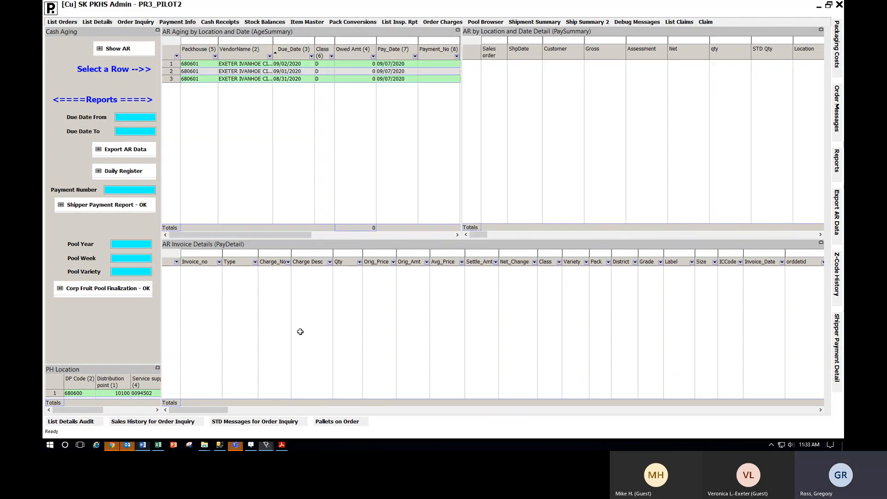
Open Payment Info in the second SK PKHS Admin window and compare its AR aging list with the first window's
click(818, 5)
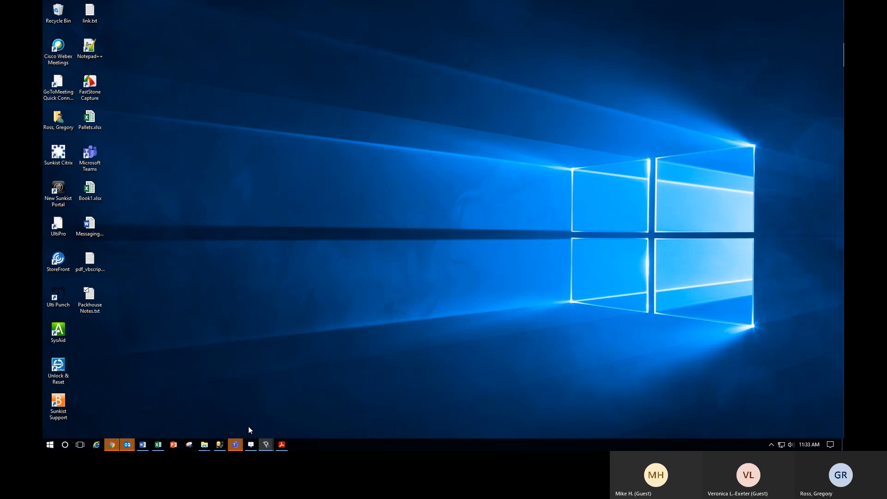
click(250, 430)
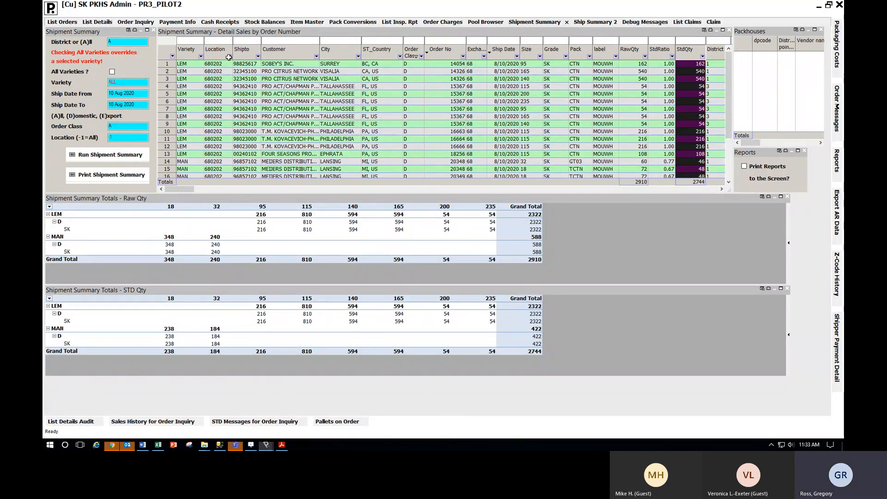
click(177, 22)
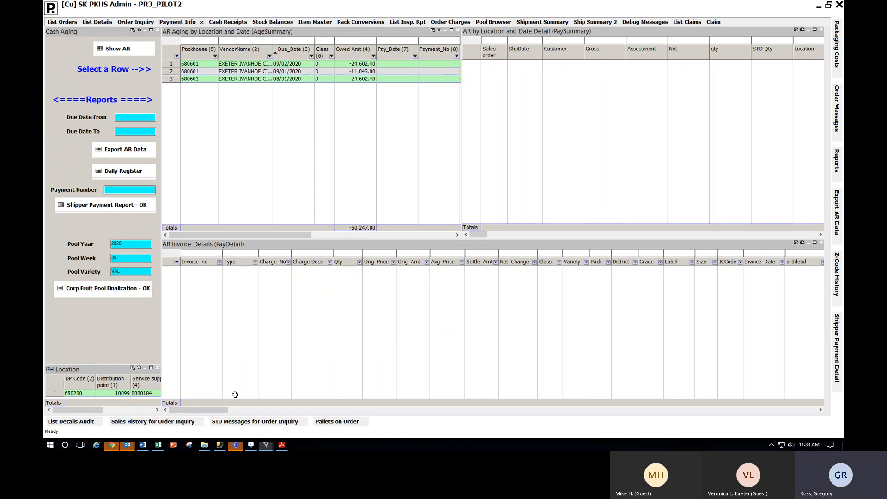
mouse_move(267, 444)
click(298, 417)
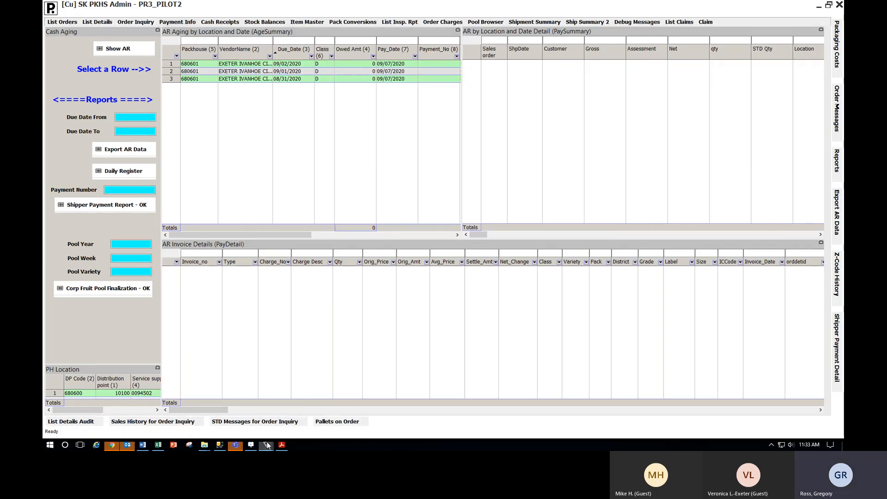
mouse_move(267, 445)
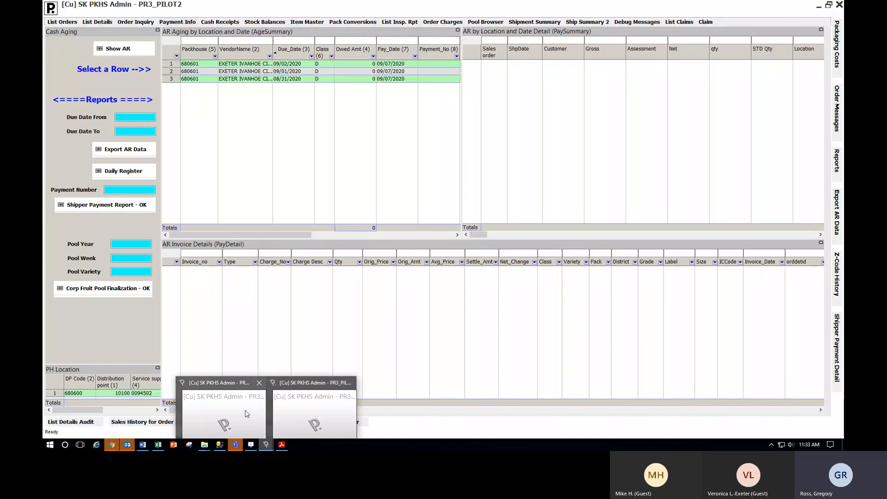
click(247, 413)
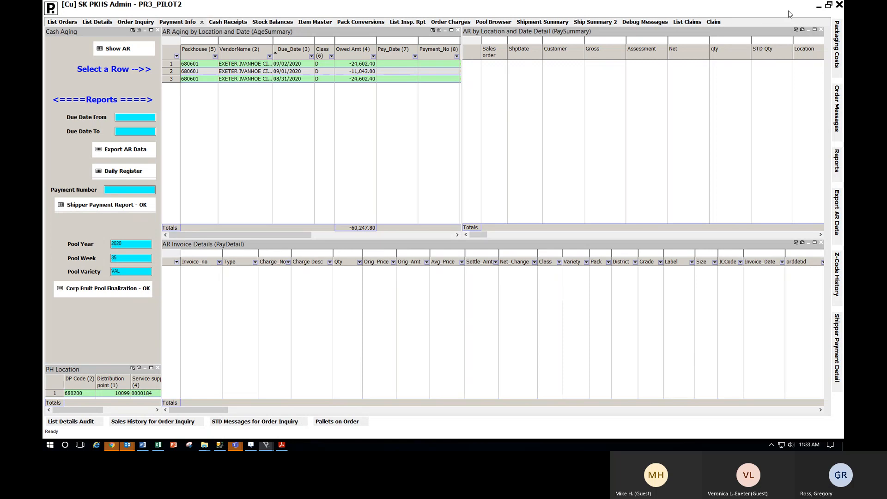
click(819, 7)
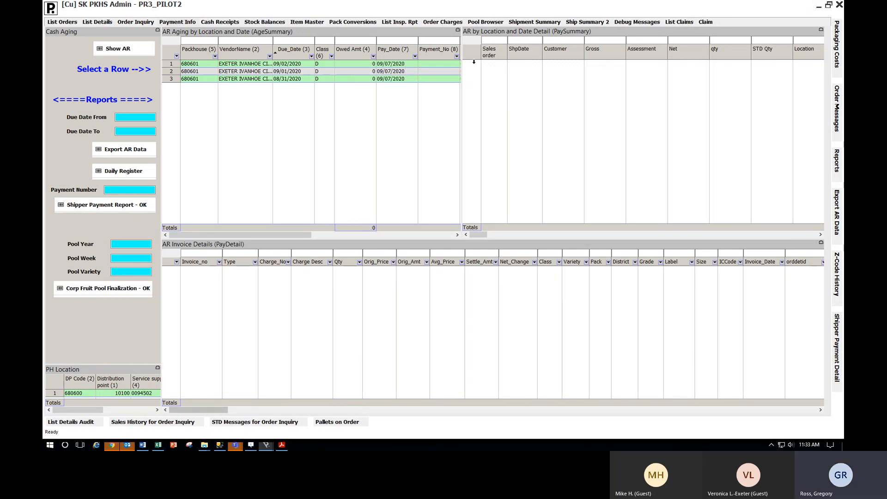
click(392, 73)
click(133, 54)
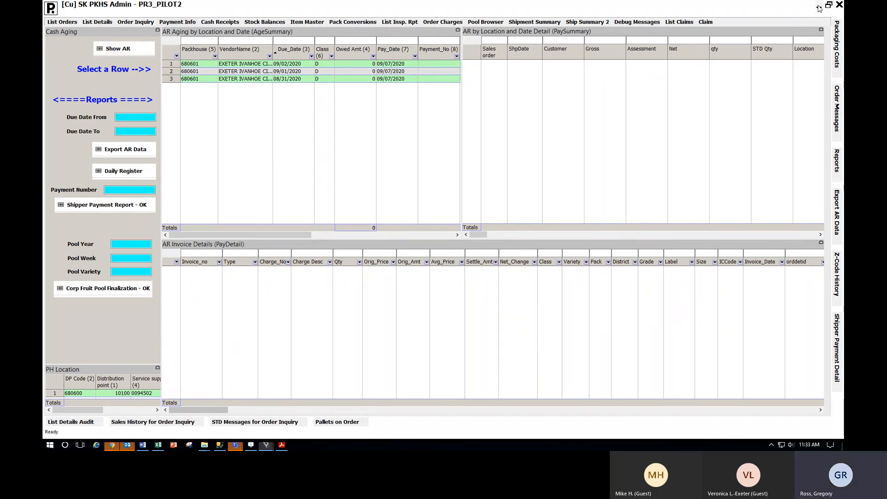
click(51, 8)
click(76, 60)
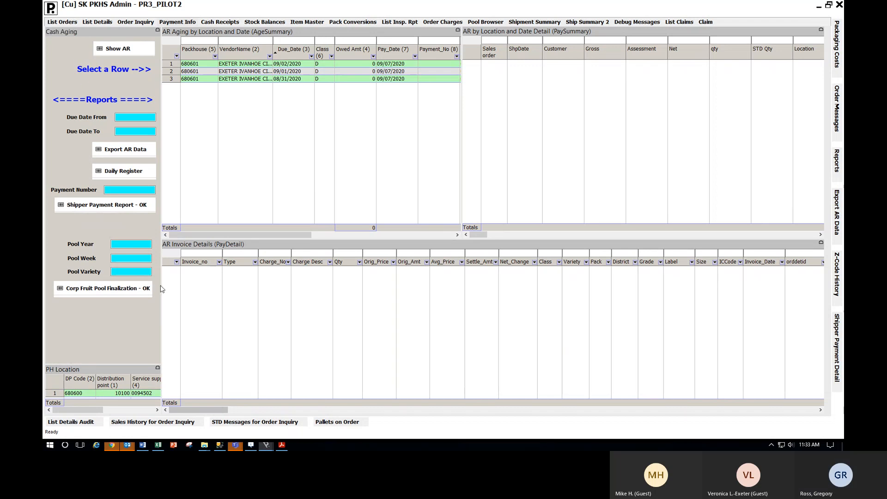
Switch to the second SK PKHS Admin window, check its workspace security settings and reload the AR aging list
mouse_move(267, 449)
click(250, 425)
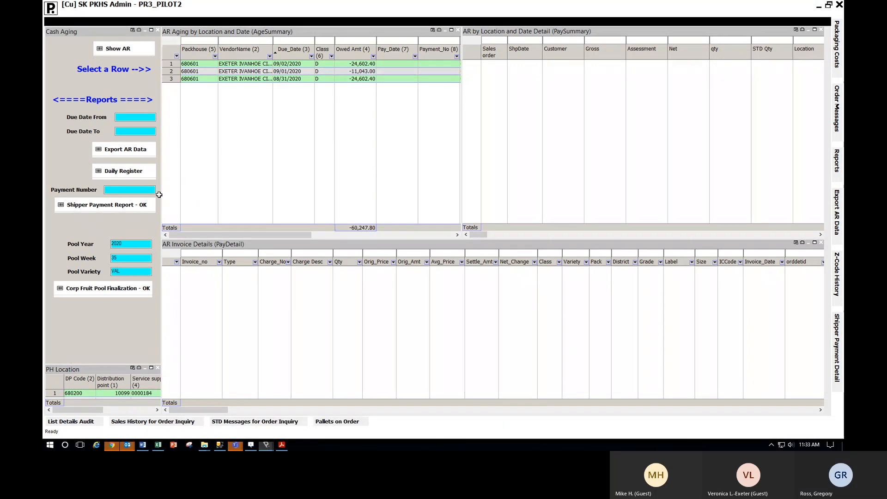
click(46, 8)
click(77, 74)
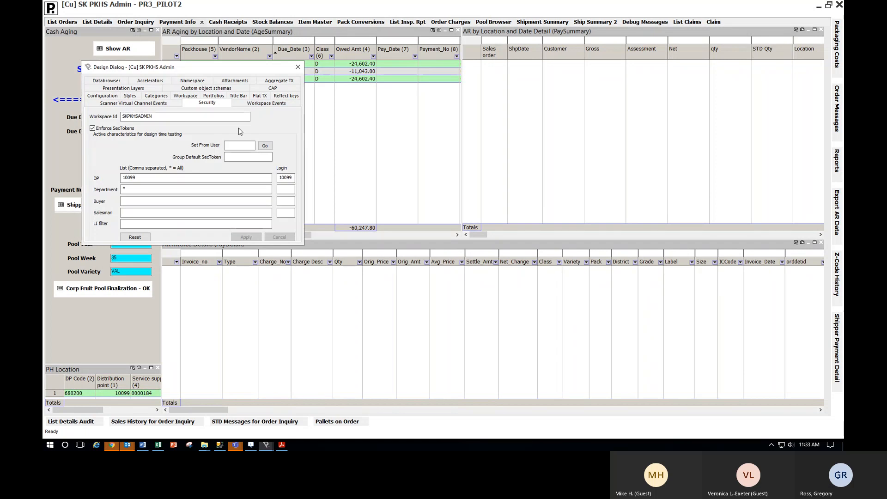
click(298, 67)
click(123, 50)
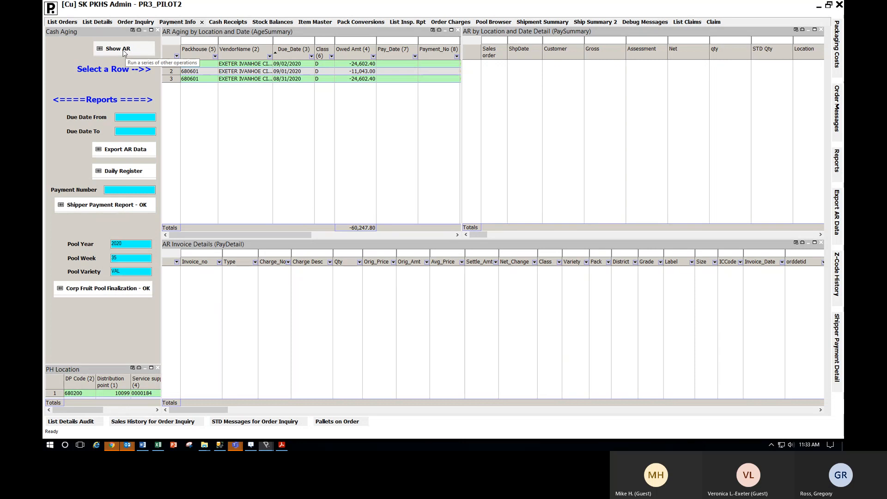
click(124, 51)
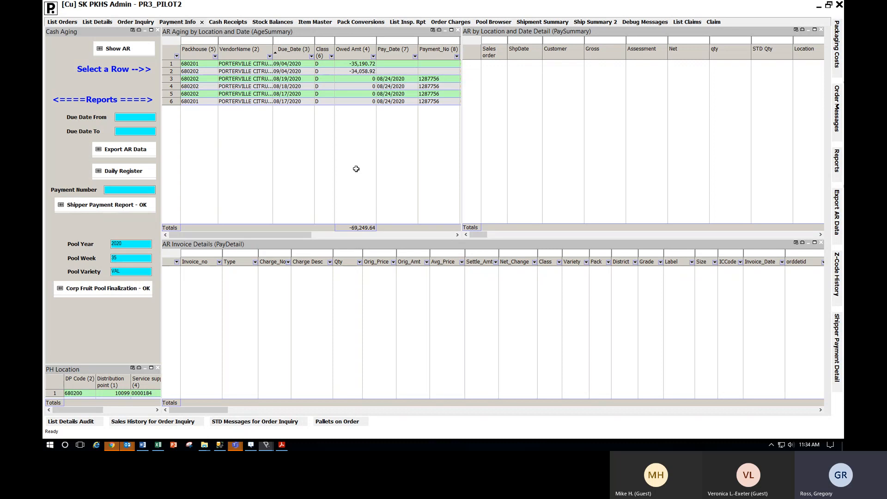
Examine the order details of the 08/17/2020 aging rows for packhouses 680202 and 680201
click(431, 92)
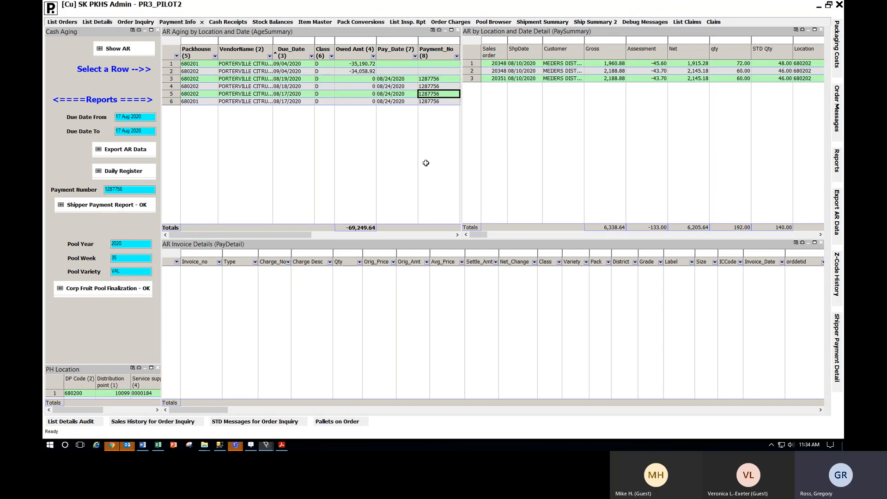
click(302, 101)
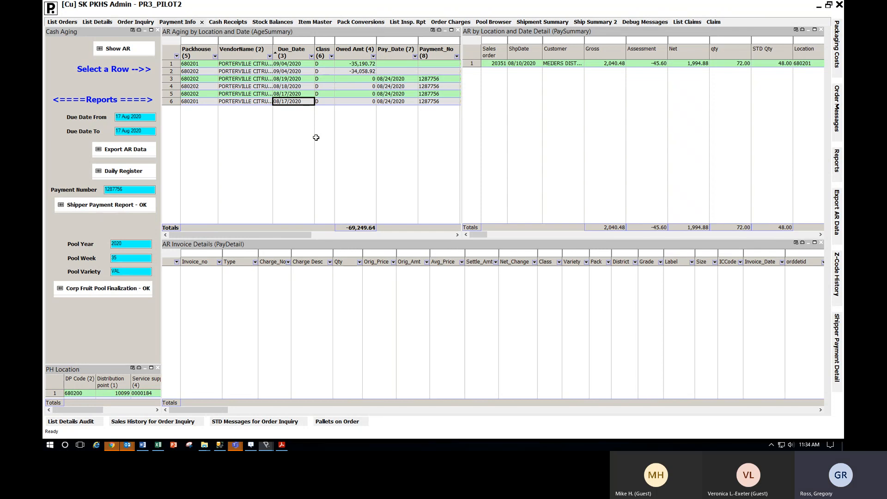
key(Left)
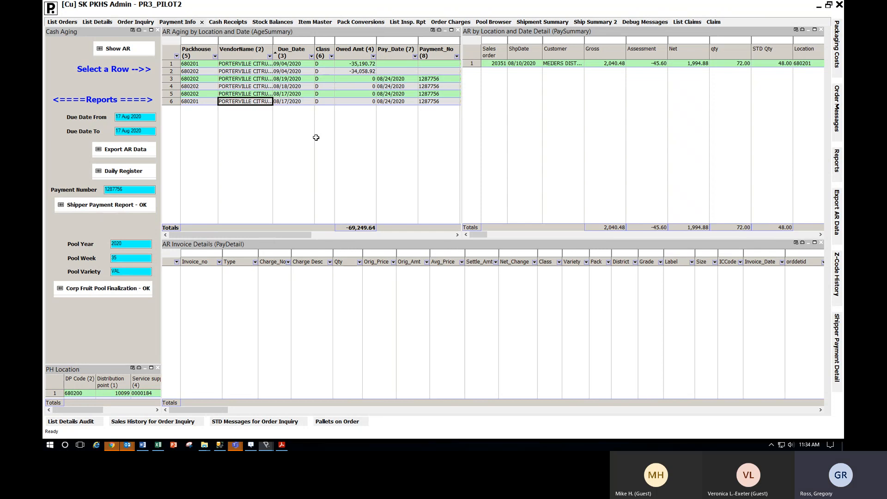
key(Left)
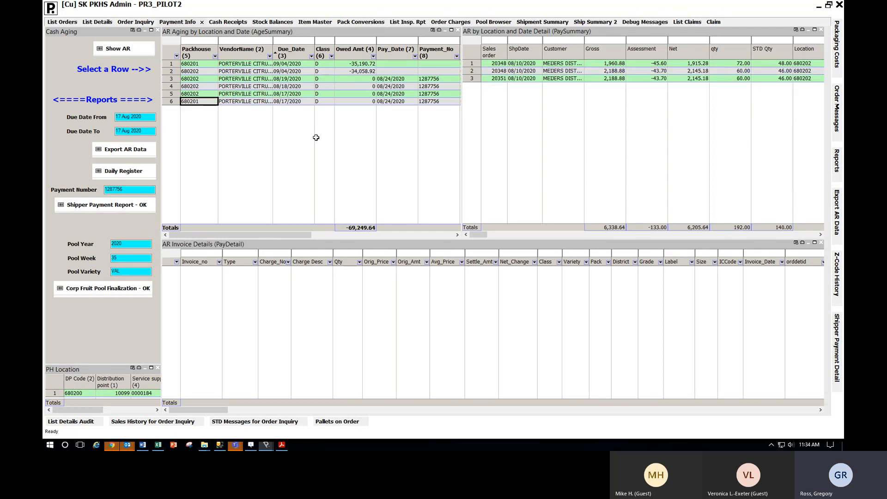
key(Up)
View the 08/18/2020 aging row's pay date and check it against the Windows calendar
click(444, 87)
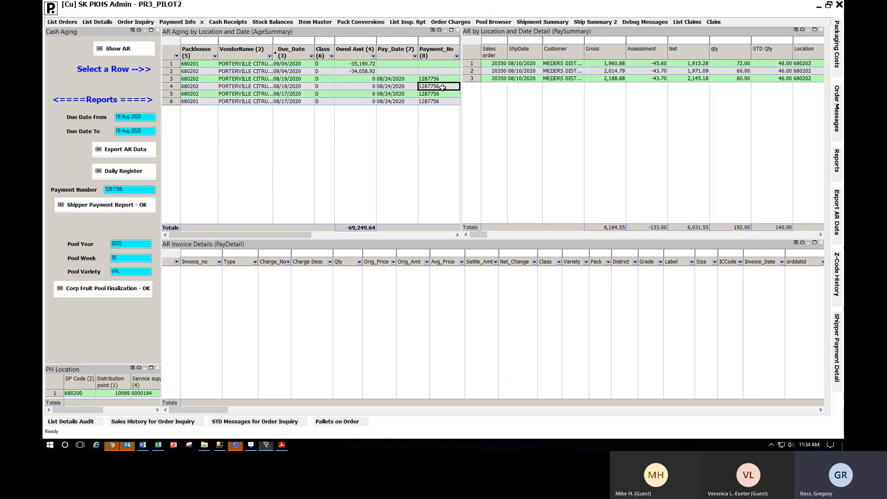
click(404, 87)
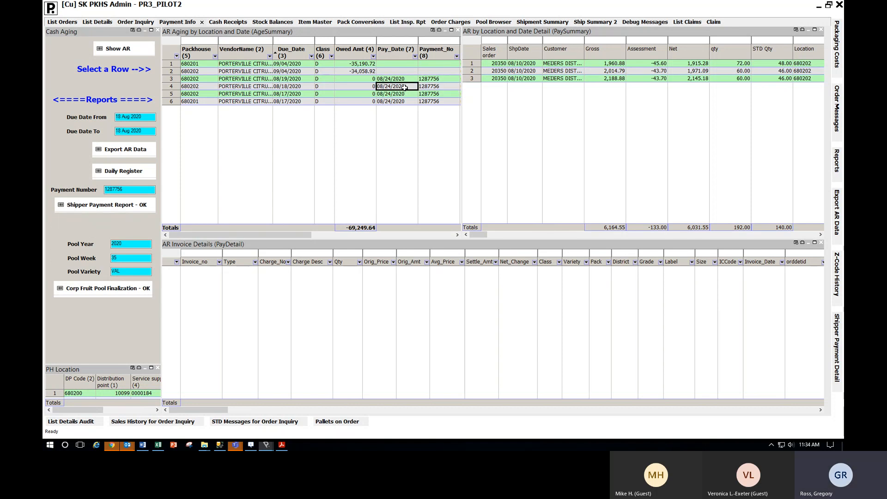
click(809, 444)
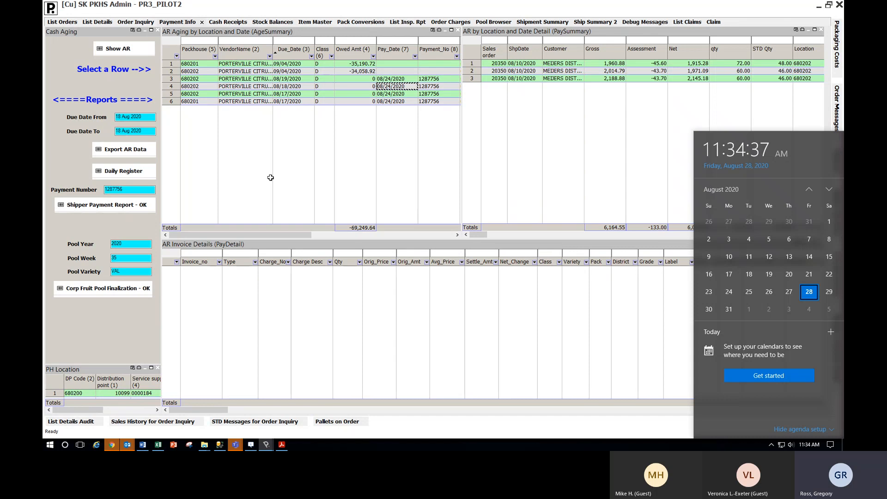
Generate the Shipper Payment Report for the 08/17/2020 row of packhouse 680202, review its second page, and return to Pr3
click(439, 94)
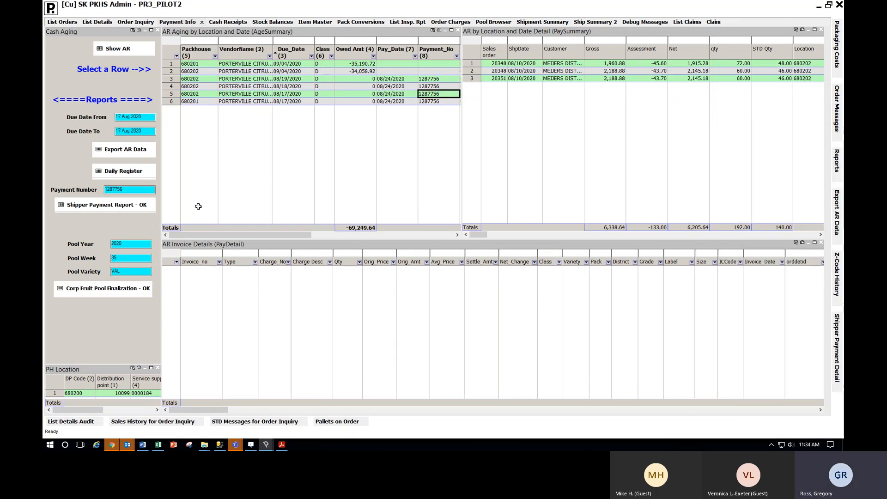
click(129, 189)
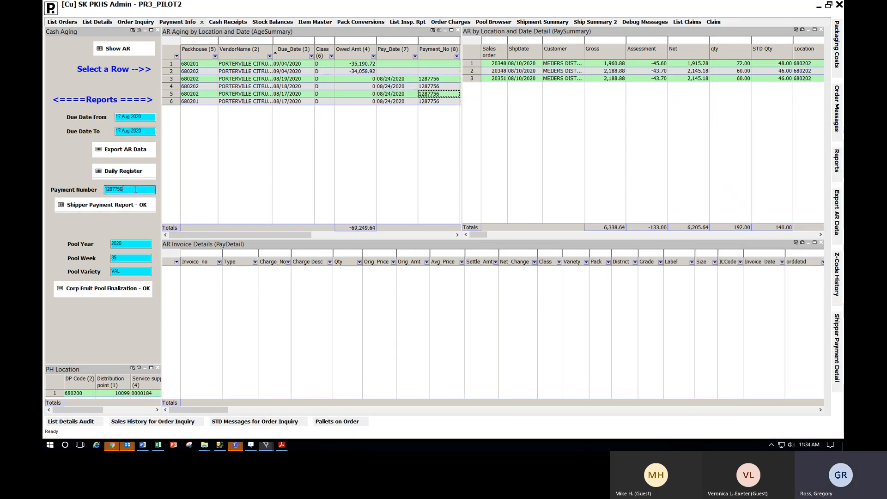
click(71, 232)
click(103, 206)
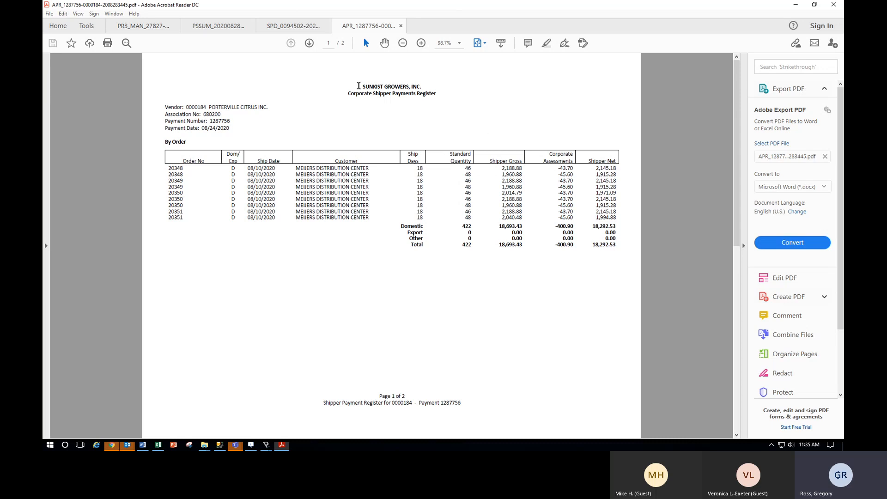
click(310, 43)
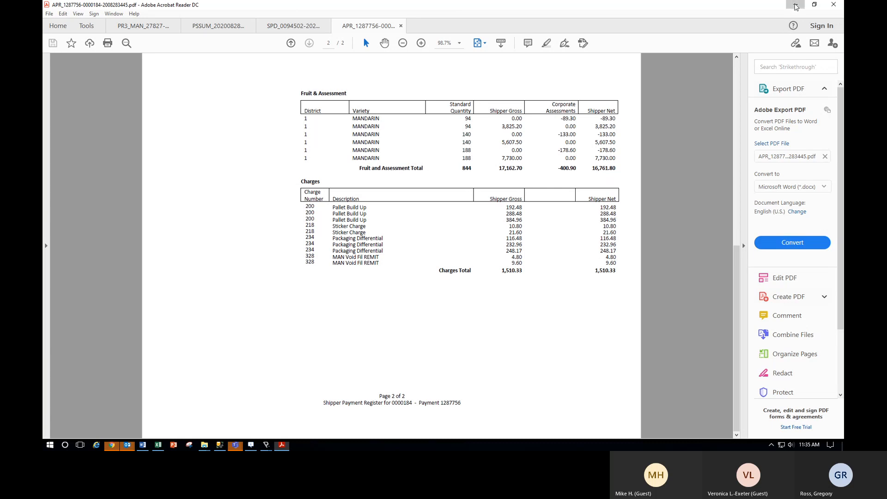
click(796, 5)
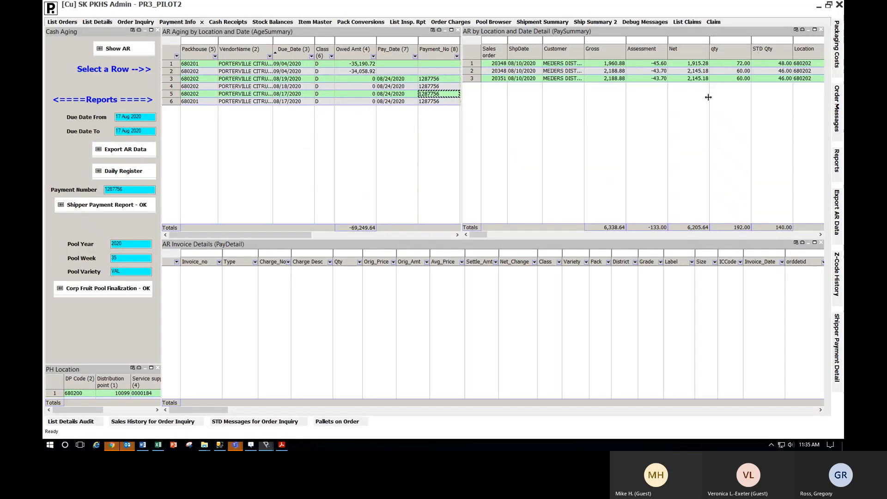
Run the AR data export for the 08/17/2020 due date and examine its detail by location and summary by order
click(135, 151)
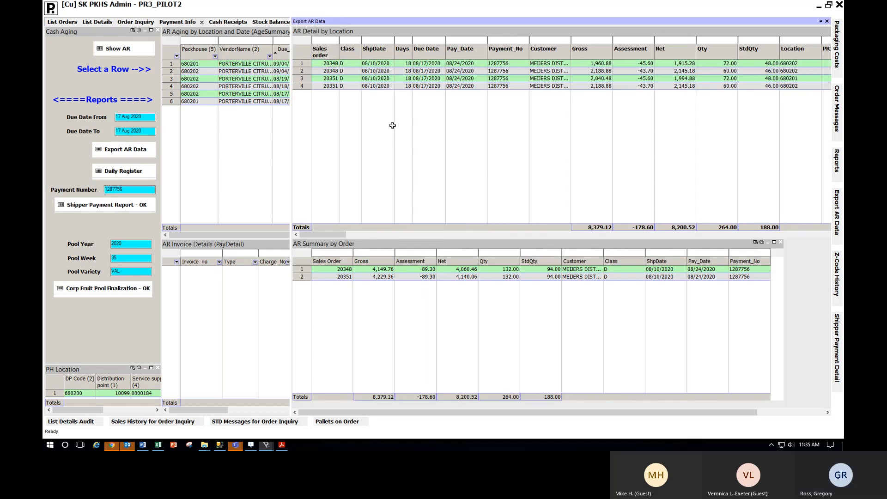
click(351, 64)
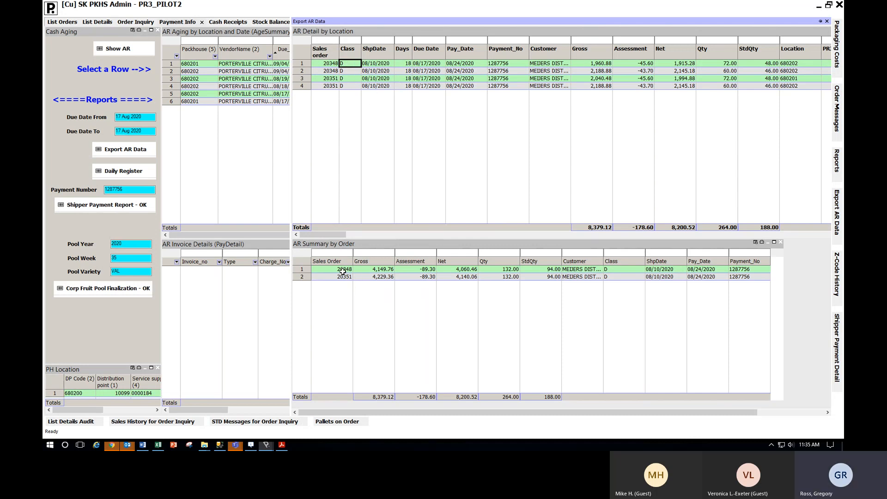
drag(341, 269, 343, 277)
click(359, 294)
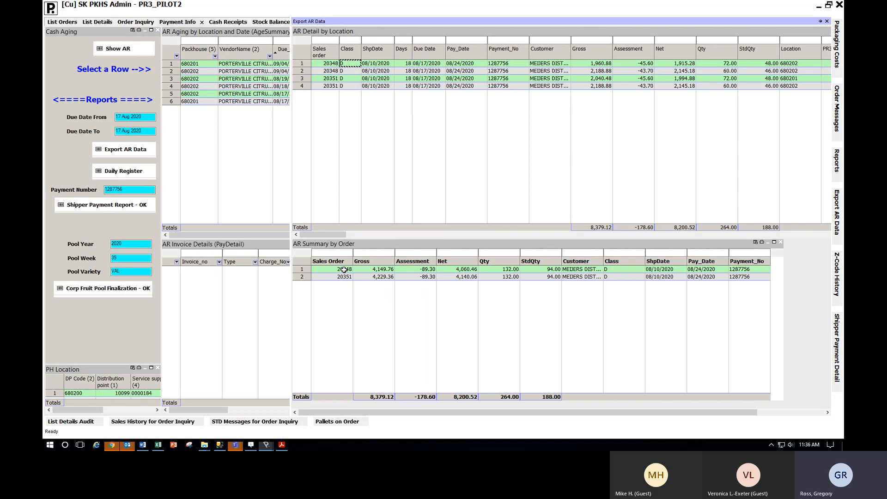
Close the AR export view, review the Spokane and Famous cash receipts exports, and return to Payment Info
click(225, 95)
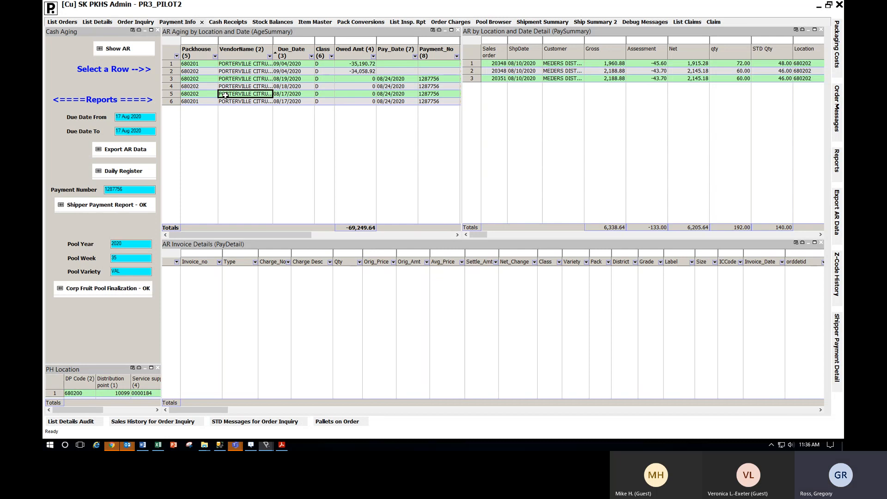
click(221, 22)
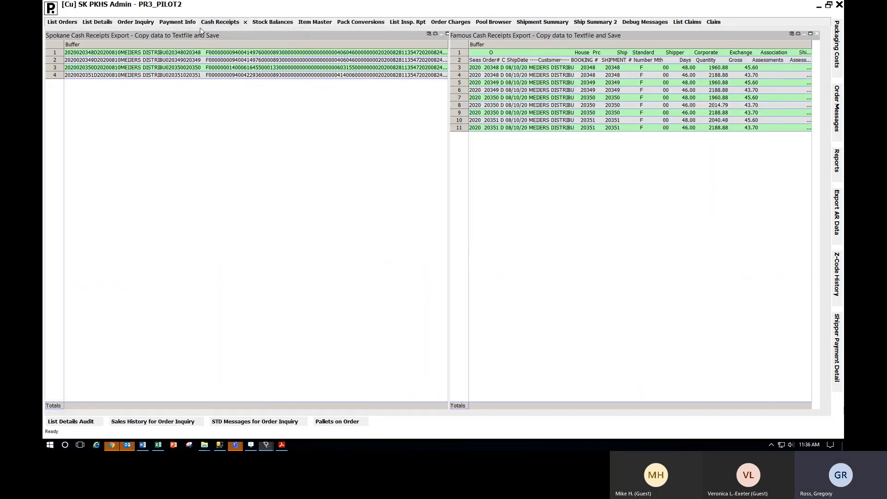
click(183, 23)
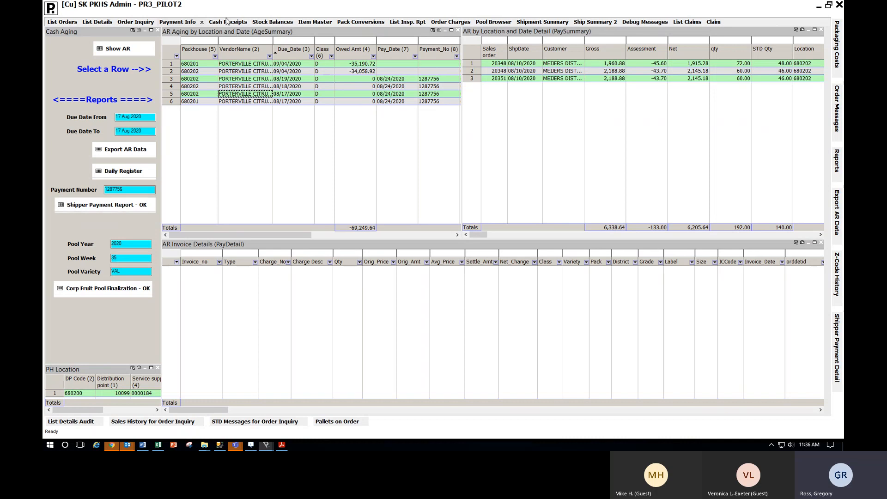
Select and copy all four rows of the Spokane Cash Receipts Export
click(228, 23)
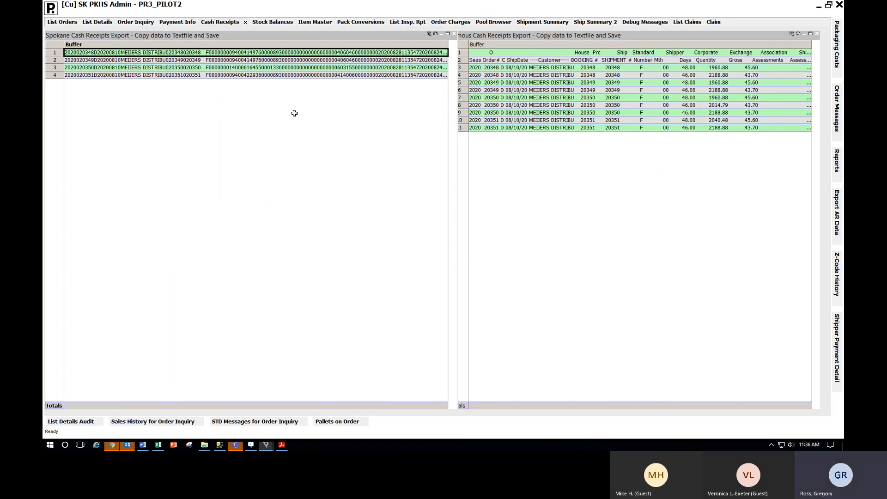
shift+click(237, 75)
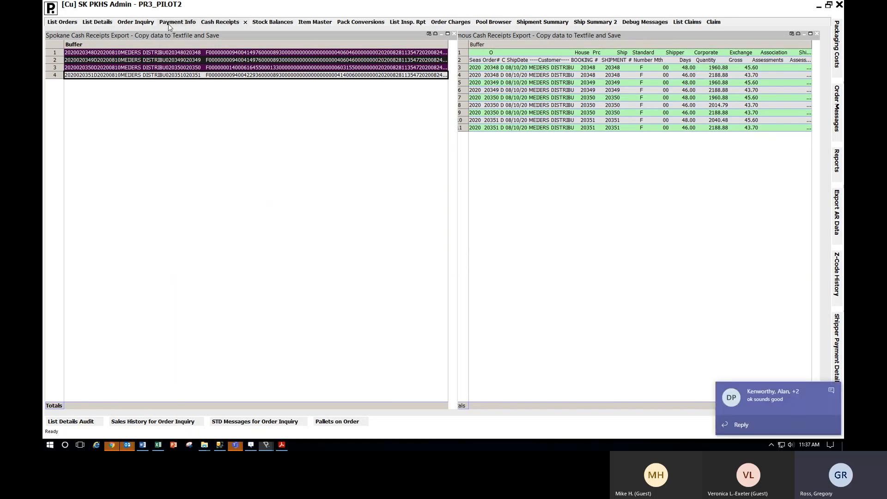
click(829, 388)
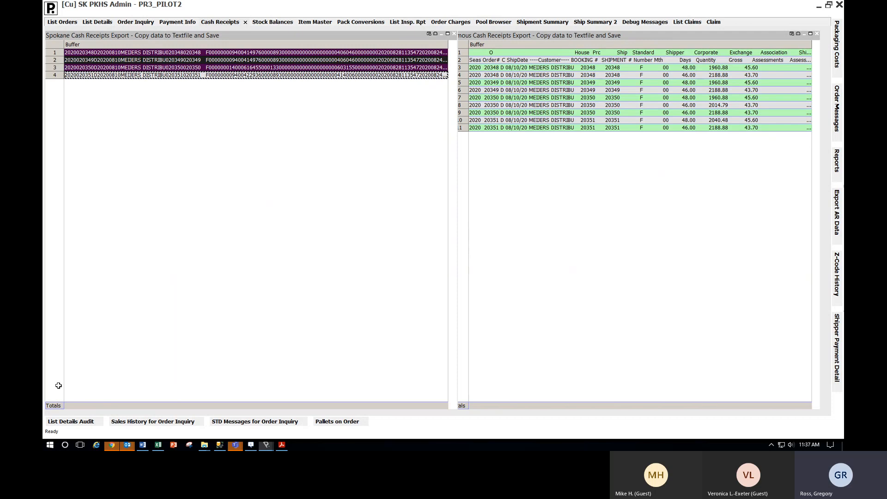
click(236, 53)
key(ctrl+a)
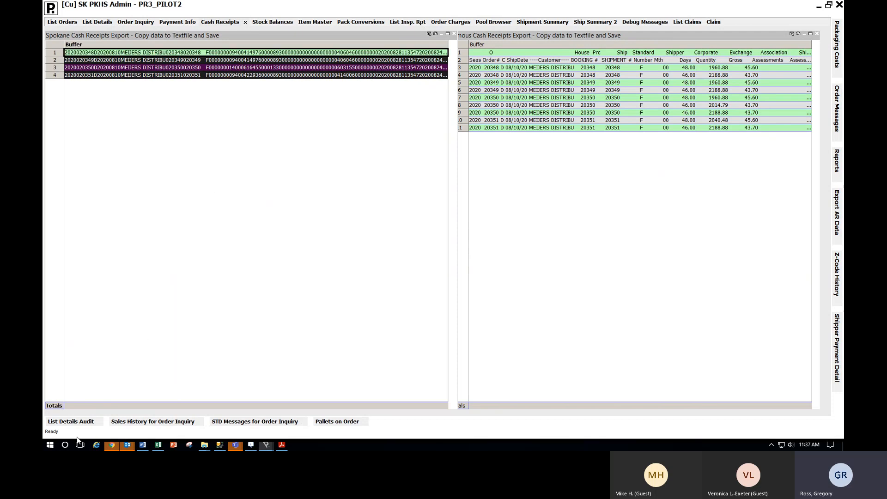
Paste the copied Spokane rows into a new Notepad document, widen its window to show full lines, and minimize it
click(50, 445)
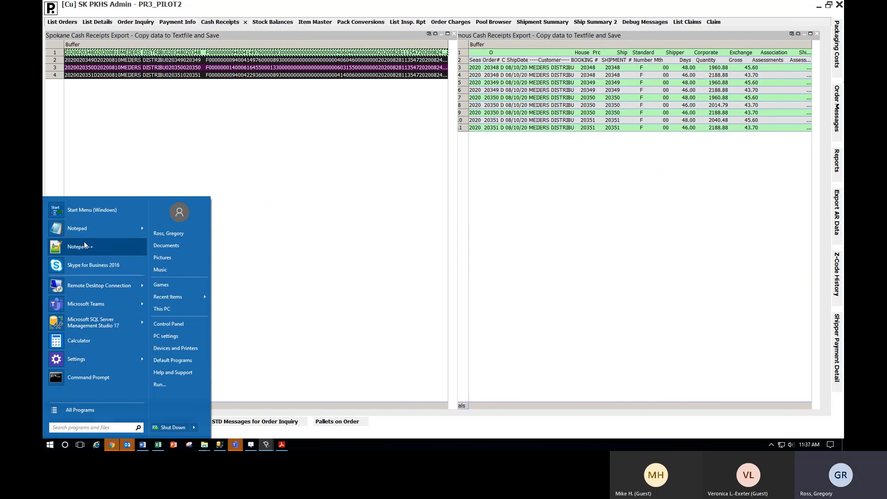
click(83, 228)
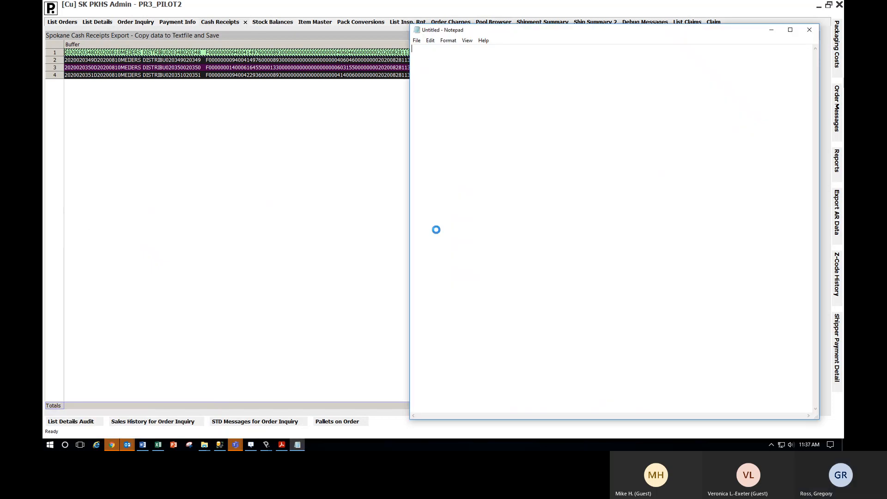
key(ctrl+v)
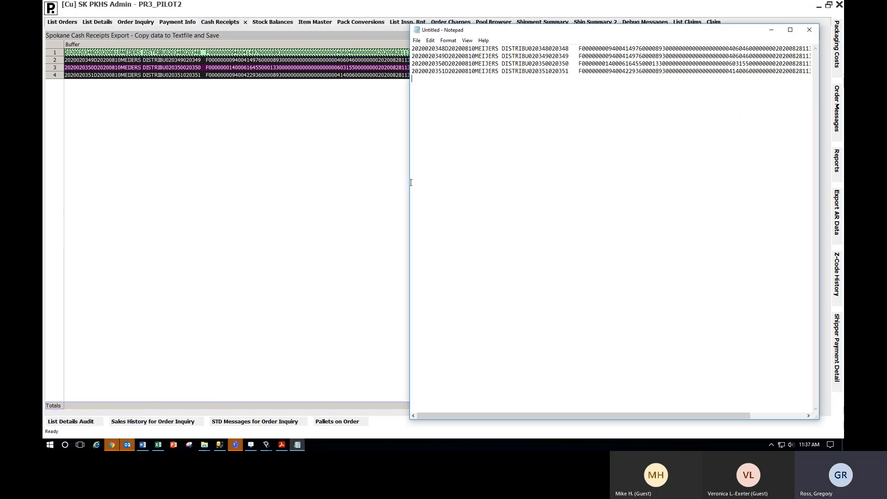
drag(411, 182, 86, 179)
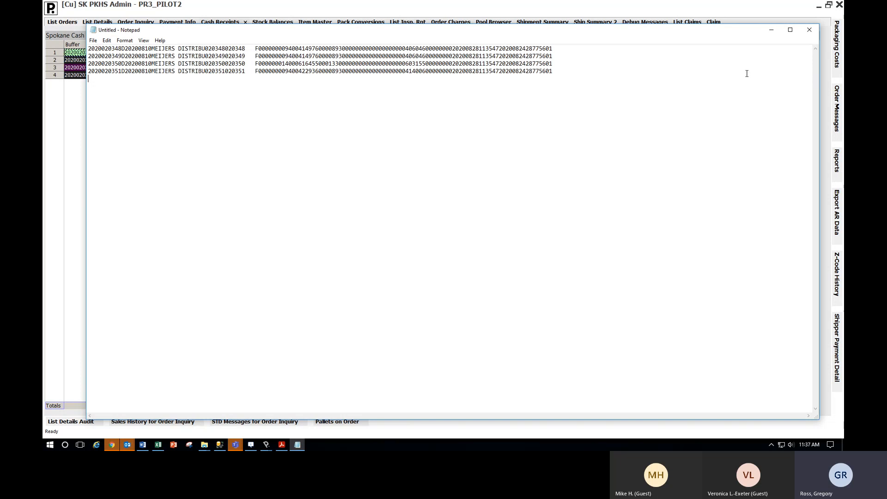
click(771, 31)
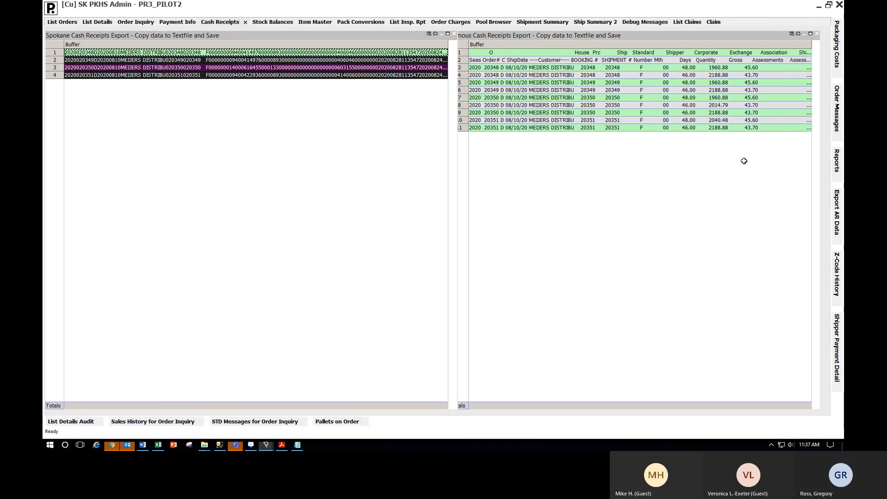
Highlight all rows of the Famous Cash Receipts Export to show what is copied, and return to Payment Info
click(656, 97)
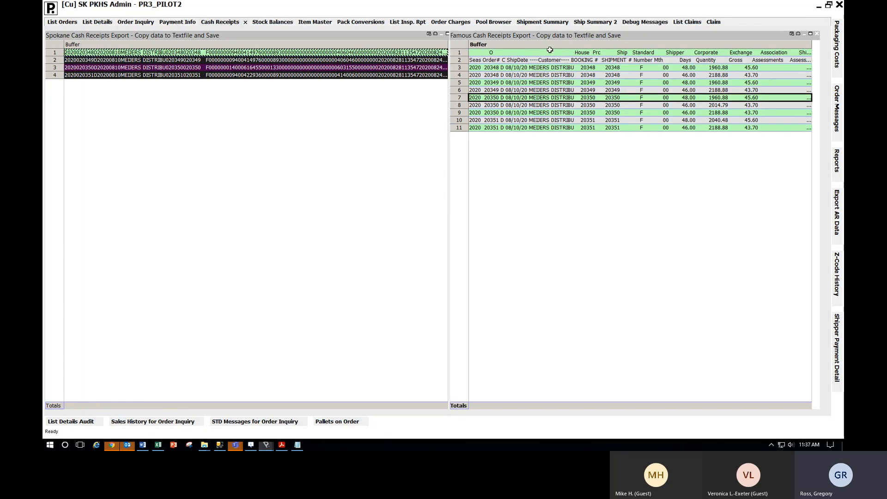
drag(550, 52, 549, 147)
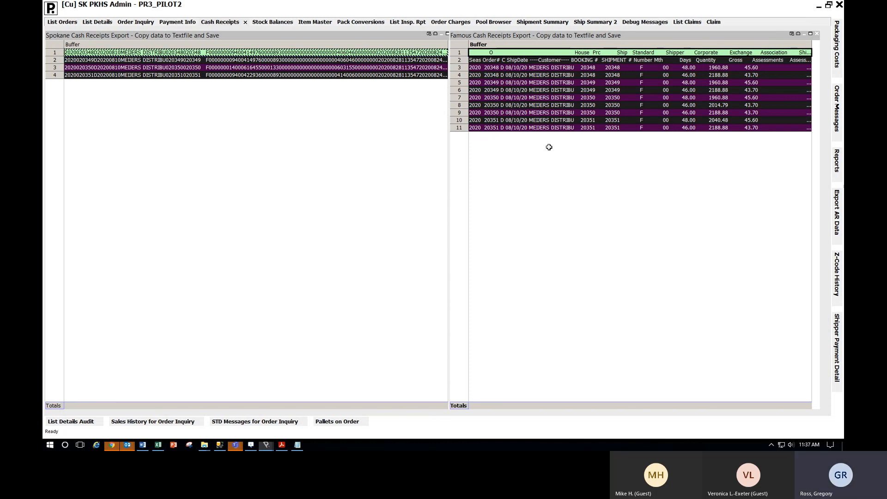
click(559, 113)
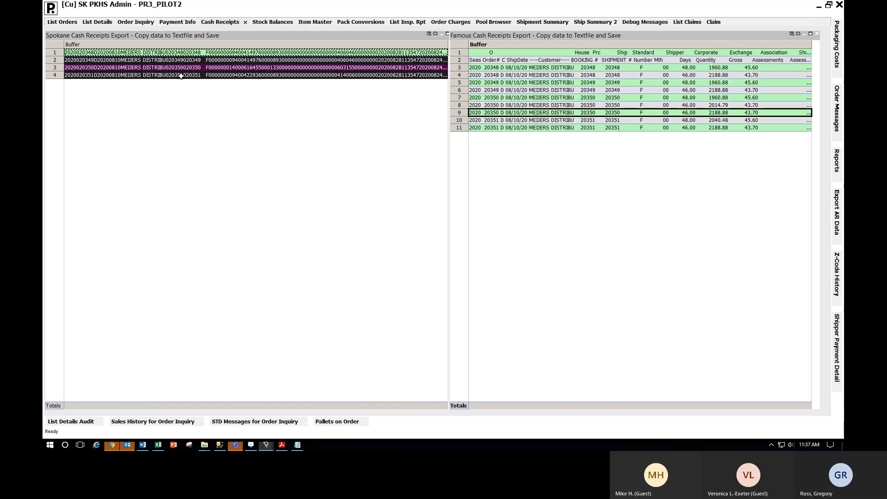
click(179, 24)
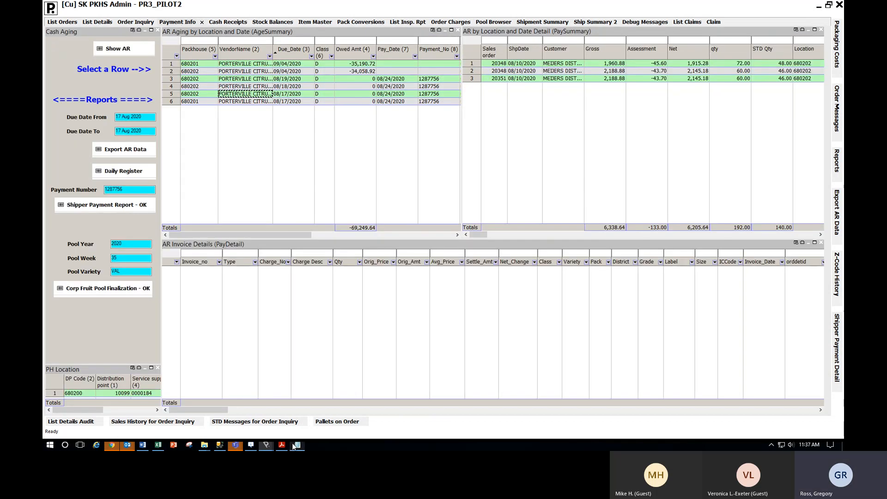
Switch to the Pr3 session for DP code 680600 and check the Payment Information items in the Word agenda
mouse_move(264, 448)
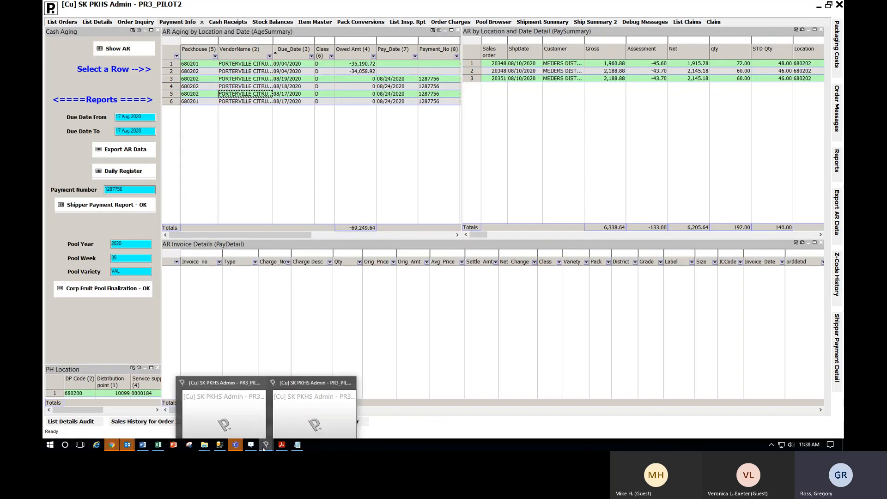
click(247, 416)
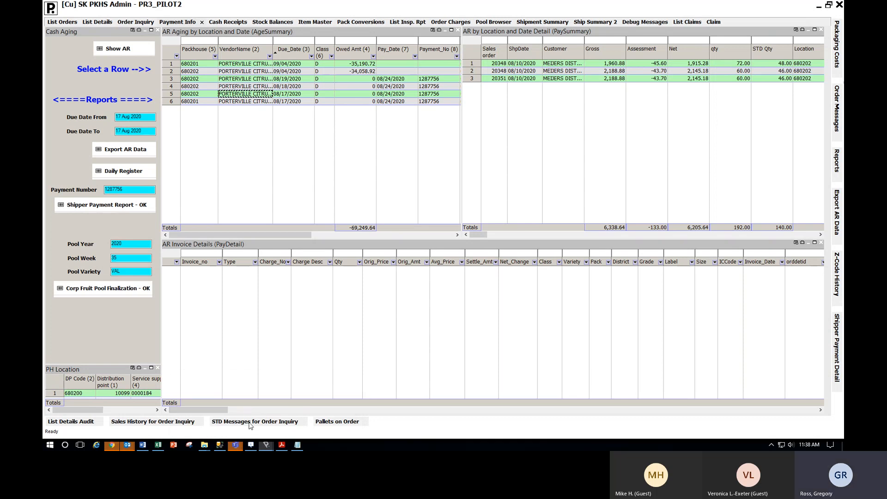
mouse_move(266, 446)
click(283, 416)
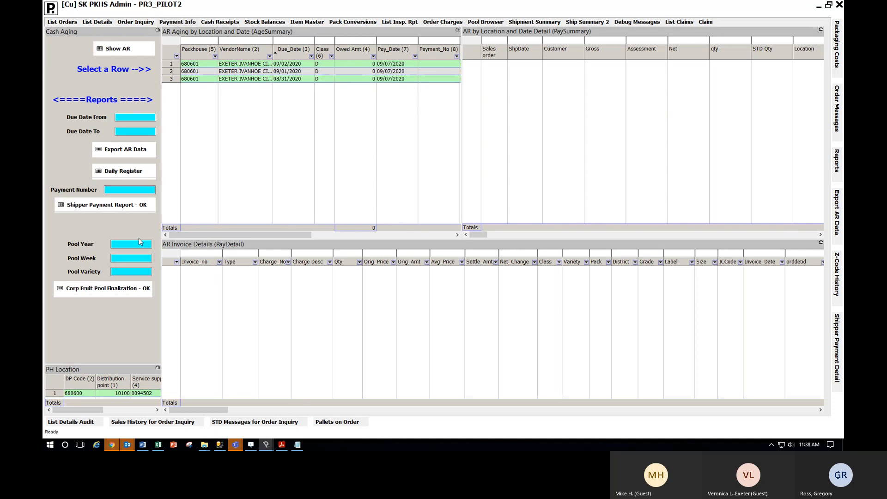
click(144, 446)
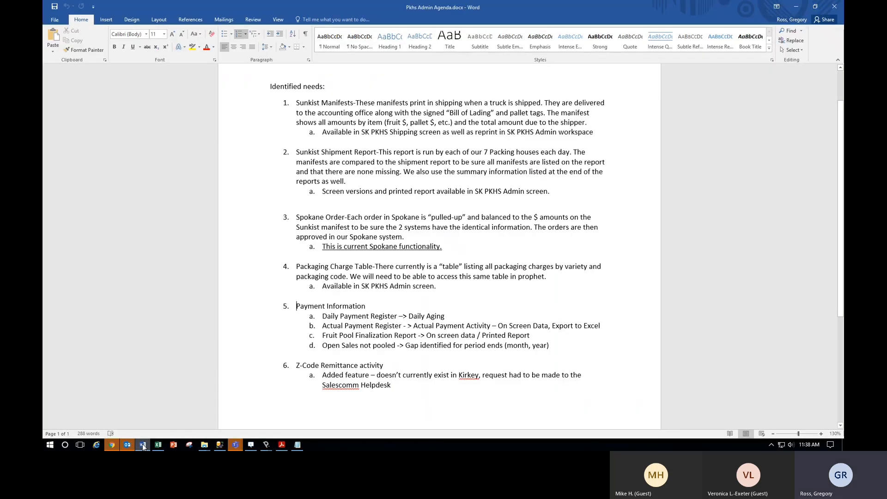
click(544, 336)
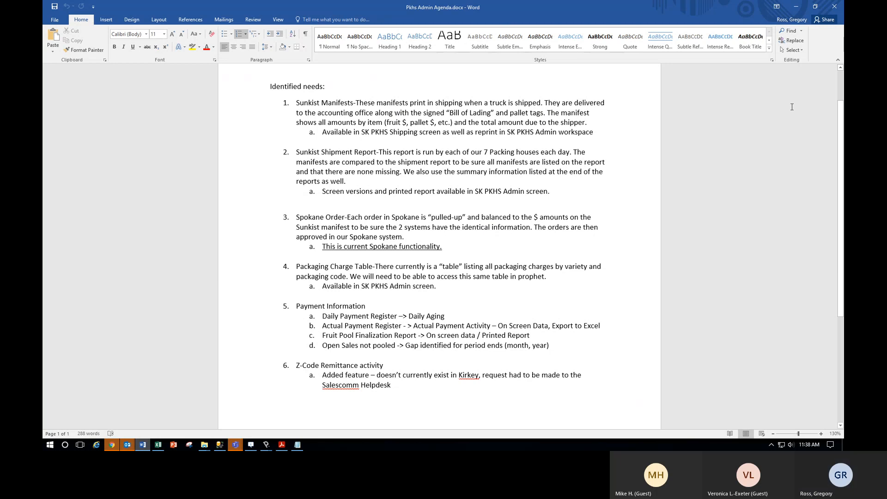
click(797, 7)
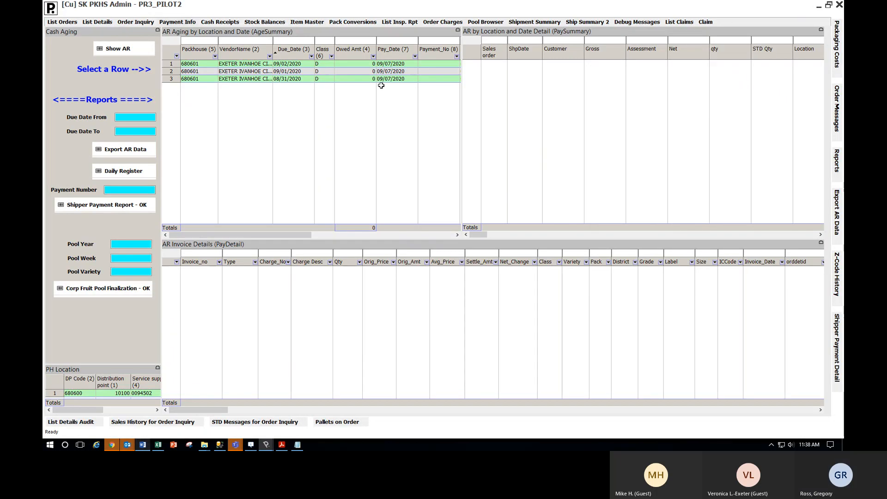
Generate the Corporate Fruit Pool Finalization report for pool year 2020, week 35, variety VAL
click(131, 244)
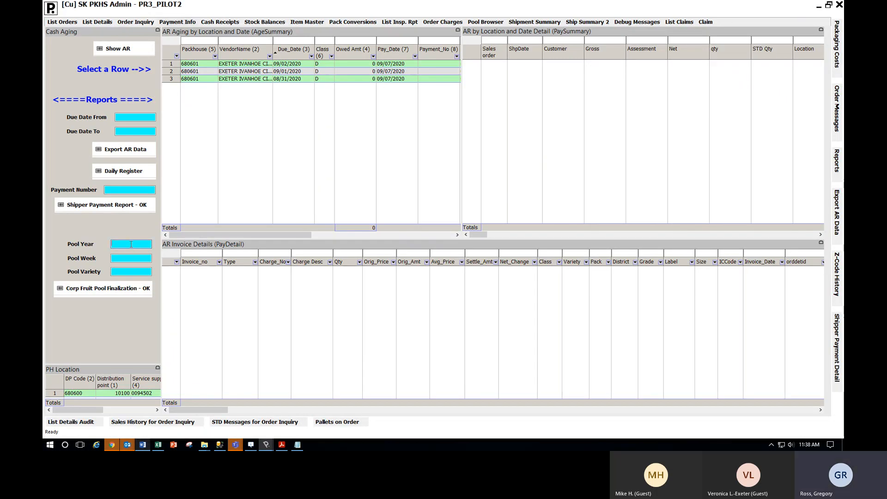
text(2020)
key(Tab)
text(3)
key(Tab)
text(VAL)
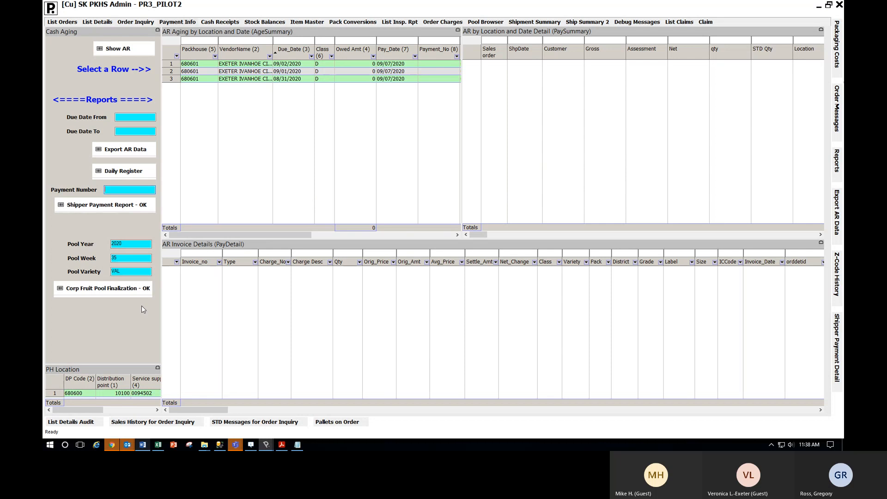
click(134, 288)
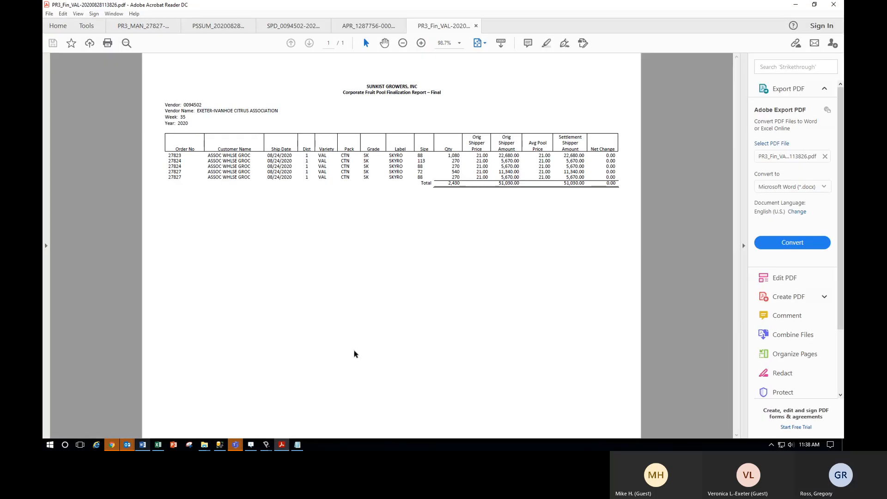
Enlarge the fruit pool finalization PDF to 150%, review its prices and settlement amounts, and return to Pr3
click(420, 43)
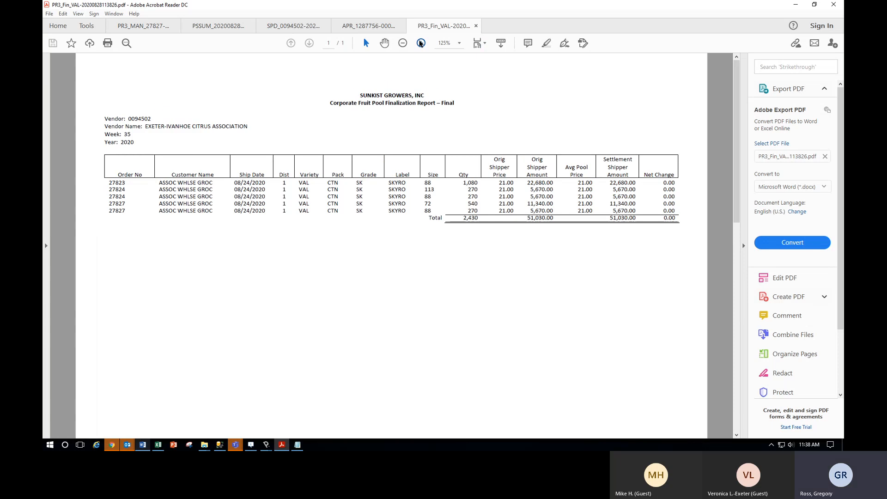
click(420, 43)
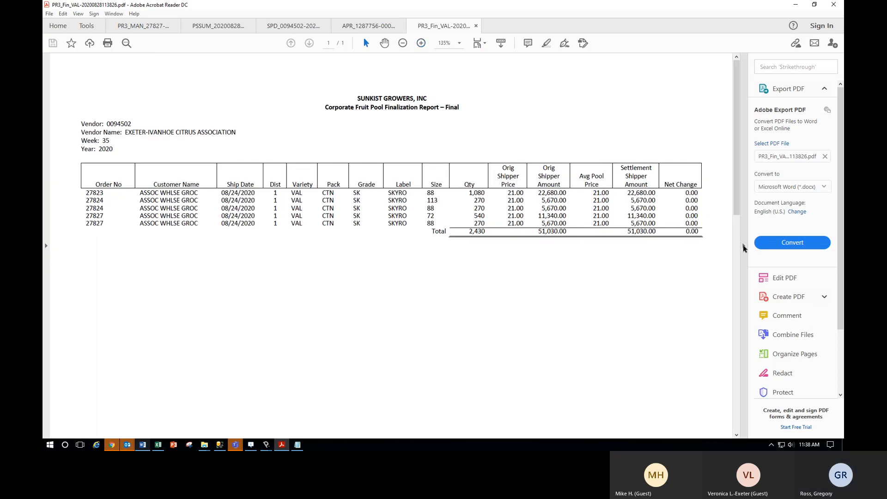
click(744, 246)
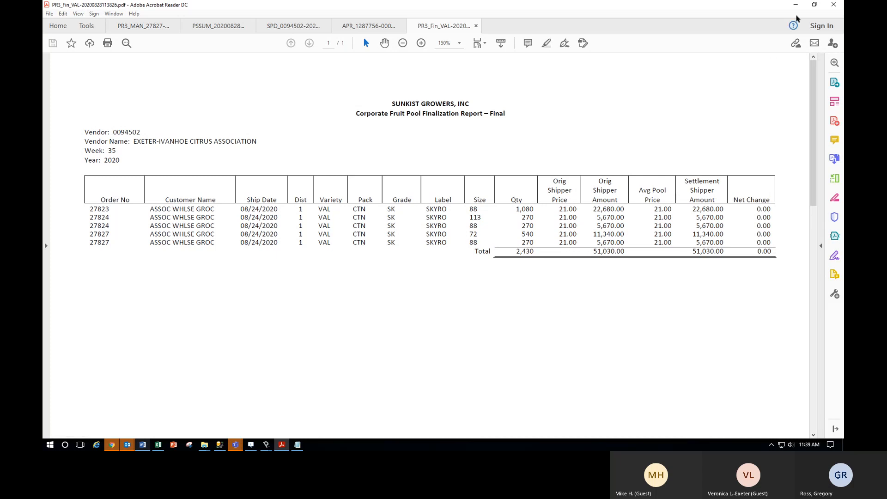
click(795, 6)
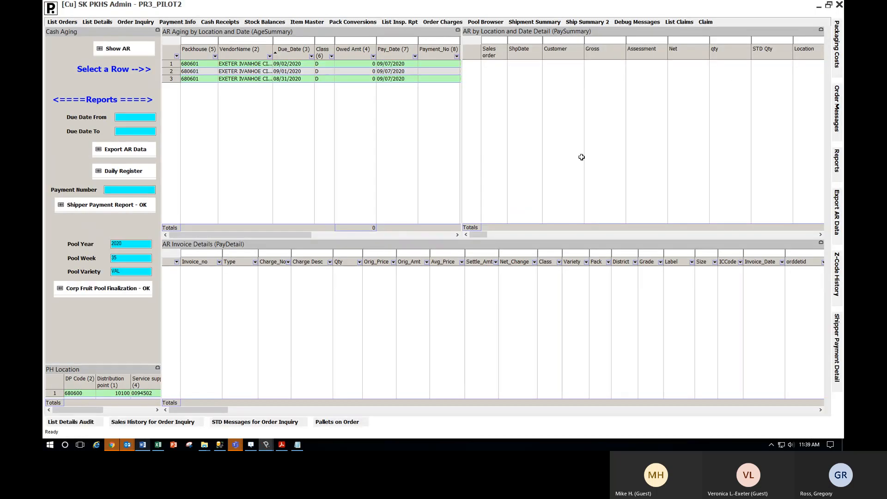
Show the invoice details of the order due 08/31/2020 and compare the fruit line's original and average prices
click(287, 79)
click(550, 64)
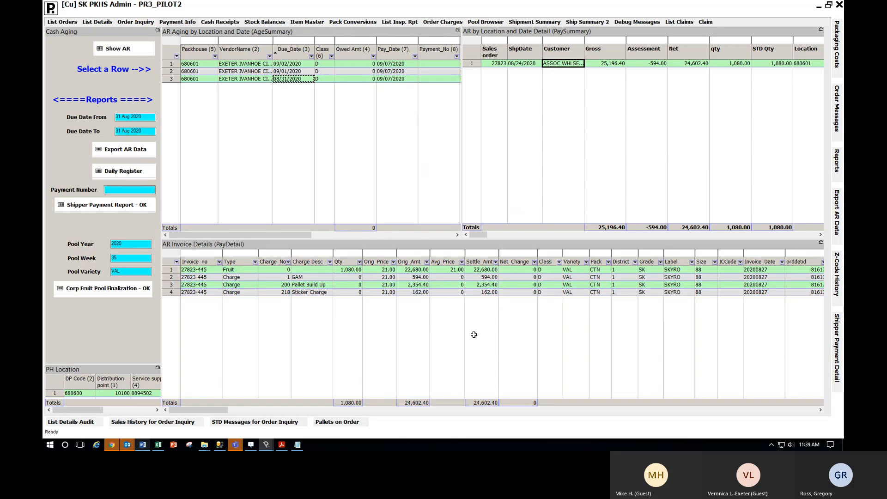
click(380, 270)
click(448, 270)
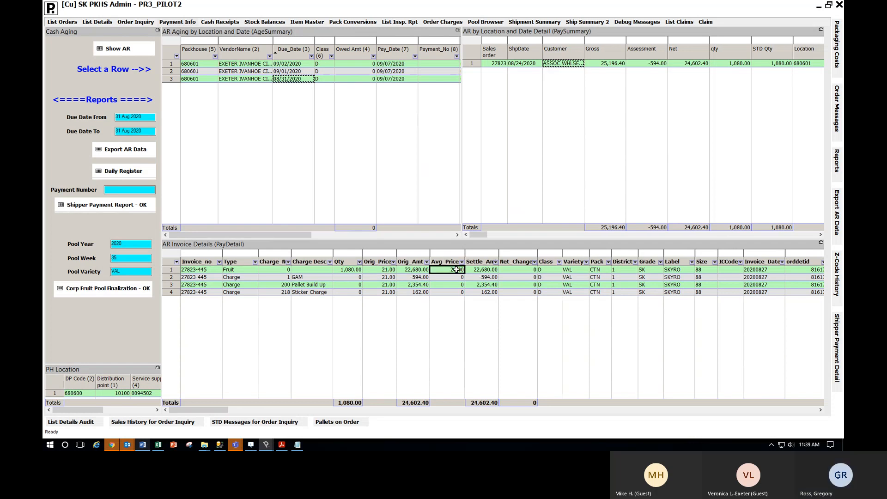
click(385, 270)
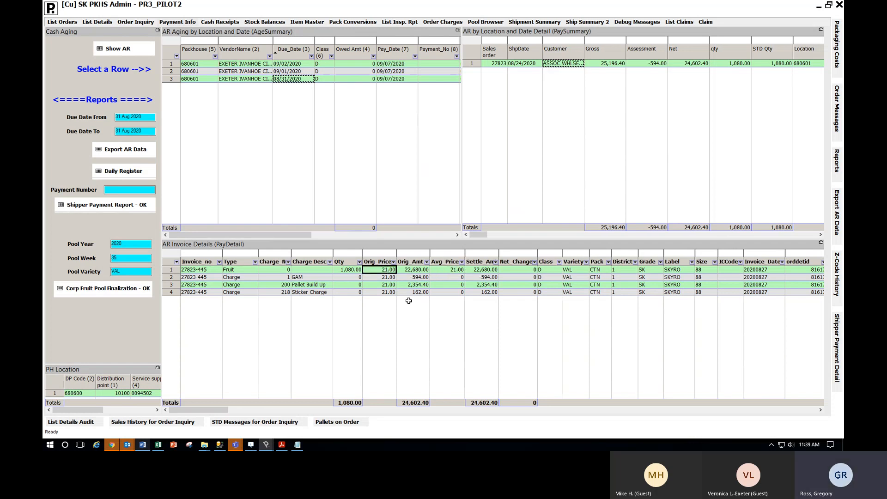
click(444, 269)
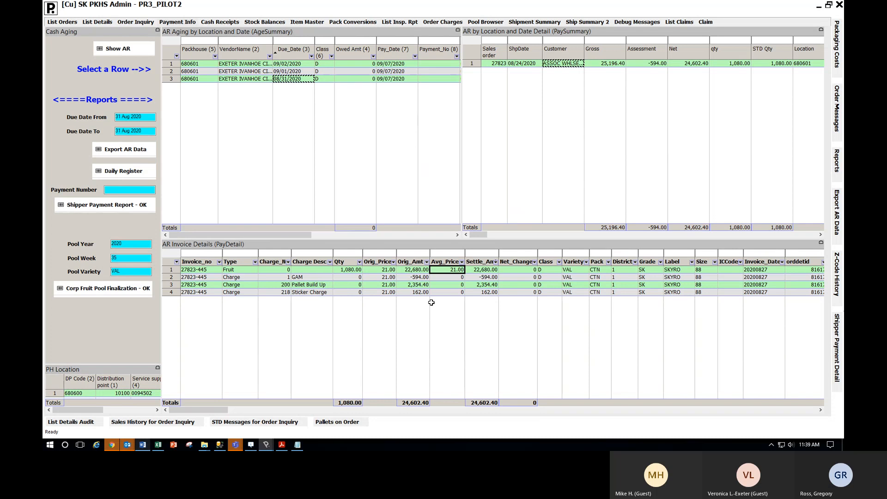
Check the remaining Word agenda items, and open Z-Code History with the fourth sales order in List Orders selected
click(141, 446)
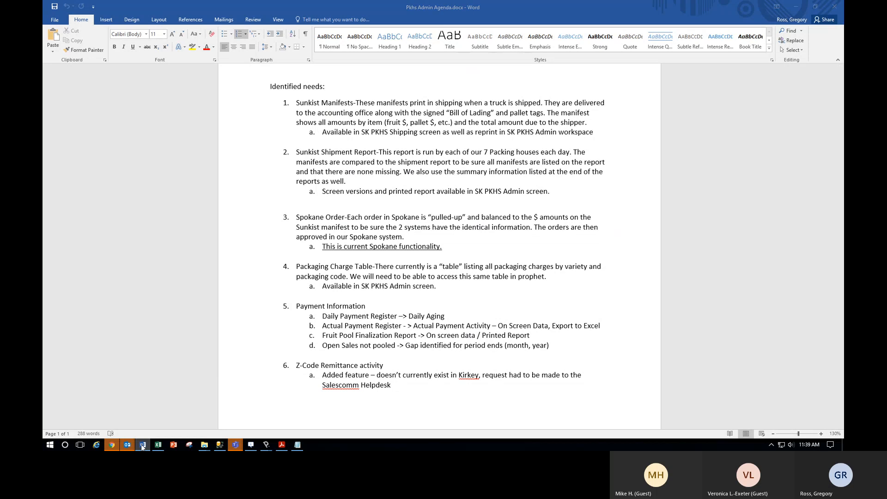
click(142, 446)
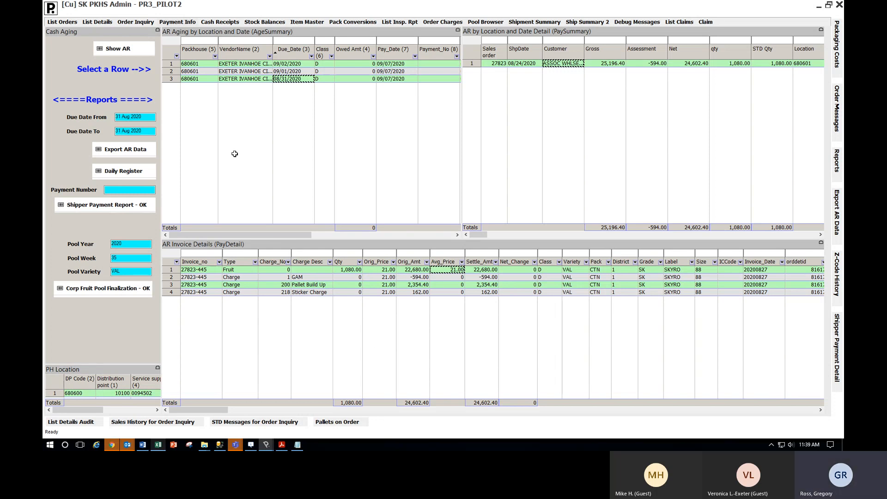
click(65, 22)
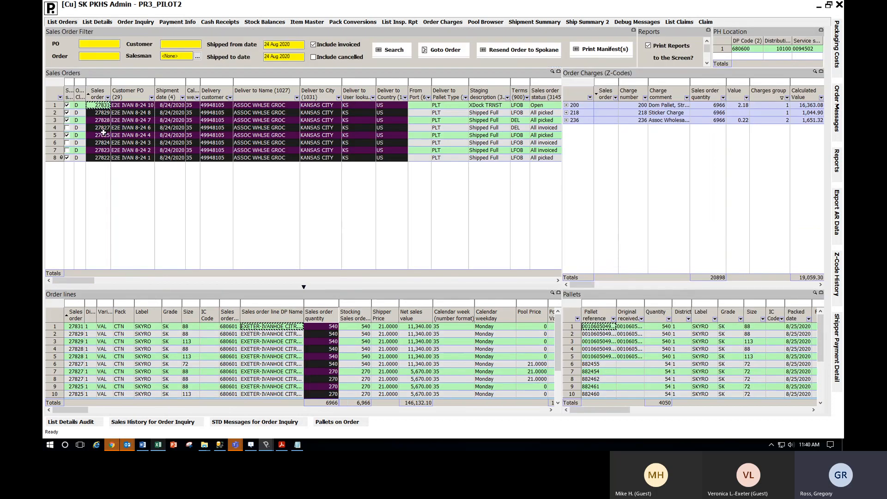
click(102, 129)
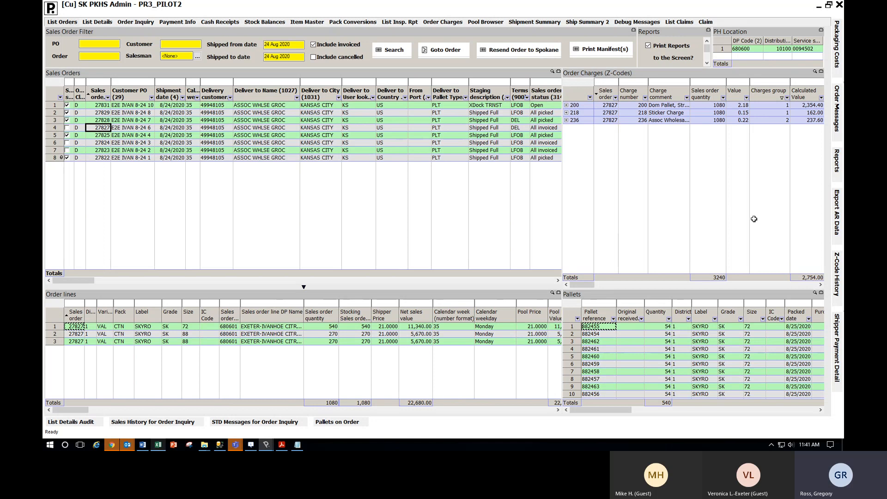
click(836, 274)
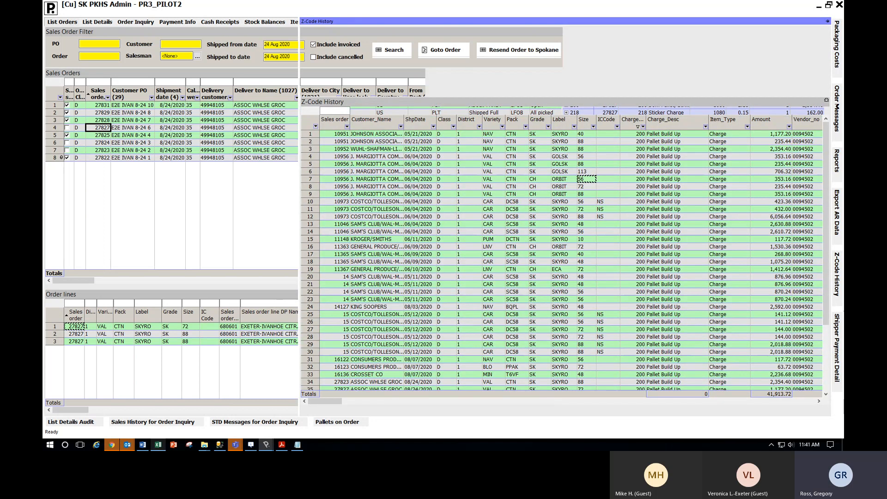